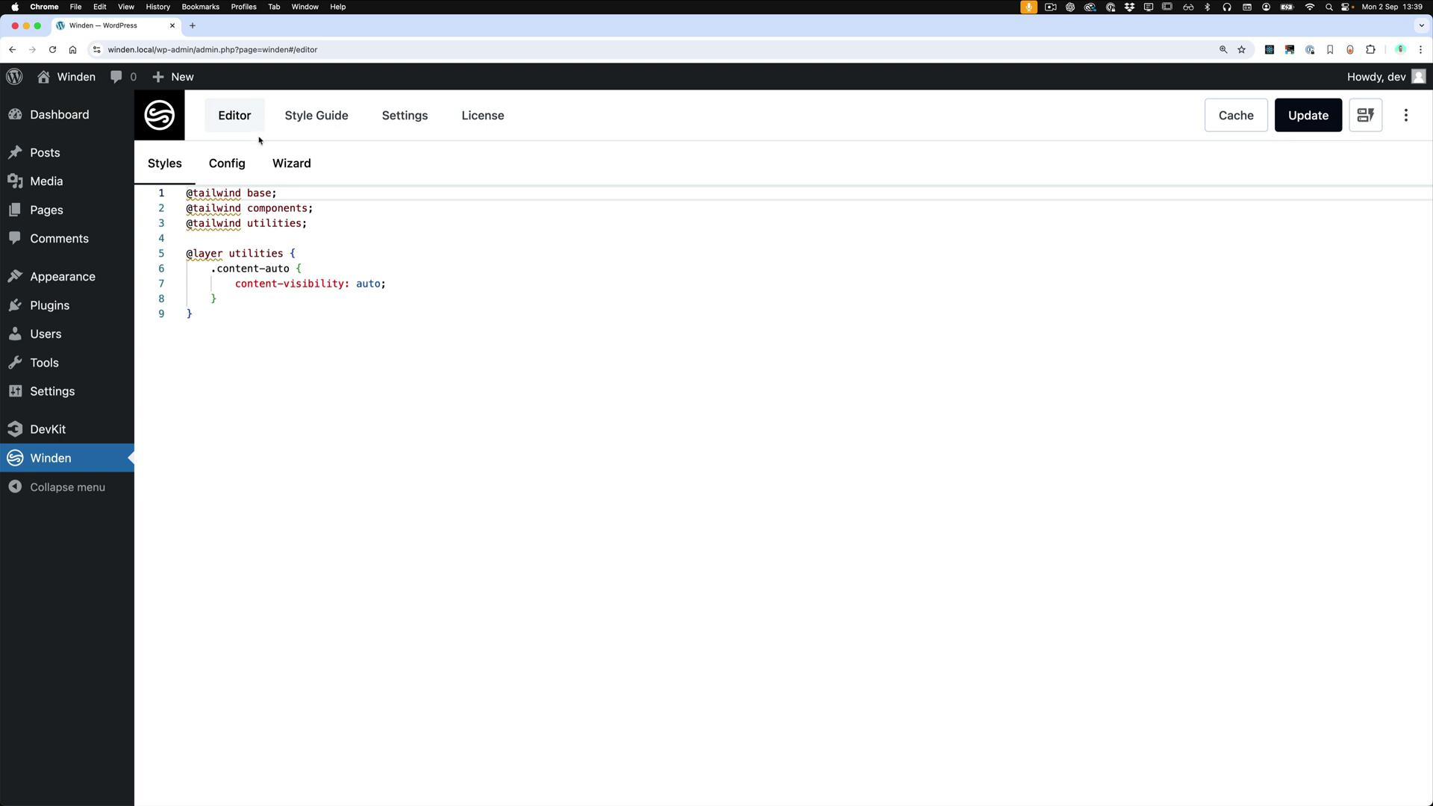
- Step through the Wizard's Font Sizes, Font Family, Spaces and Breakpoints sections to the export settings
{"action": "left_click", "coordinate": [292, 164]}
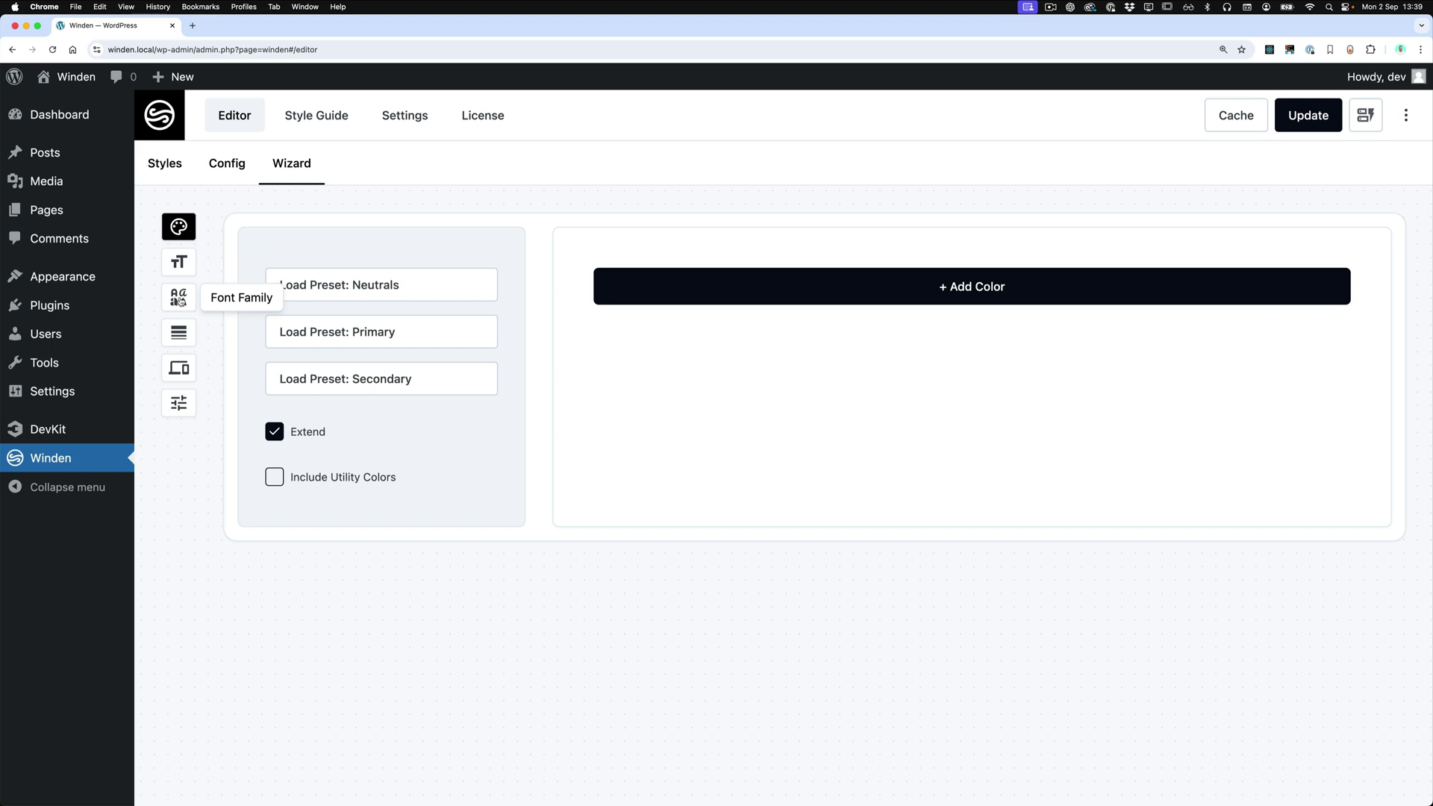
{"action": "left_click", "coordinate": [179, 273]}
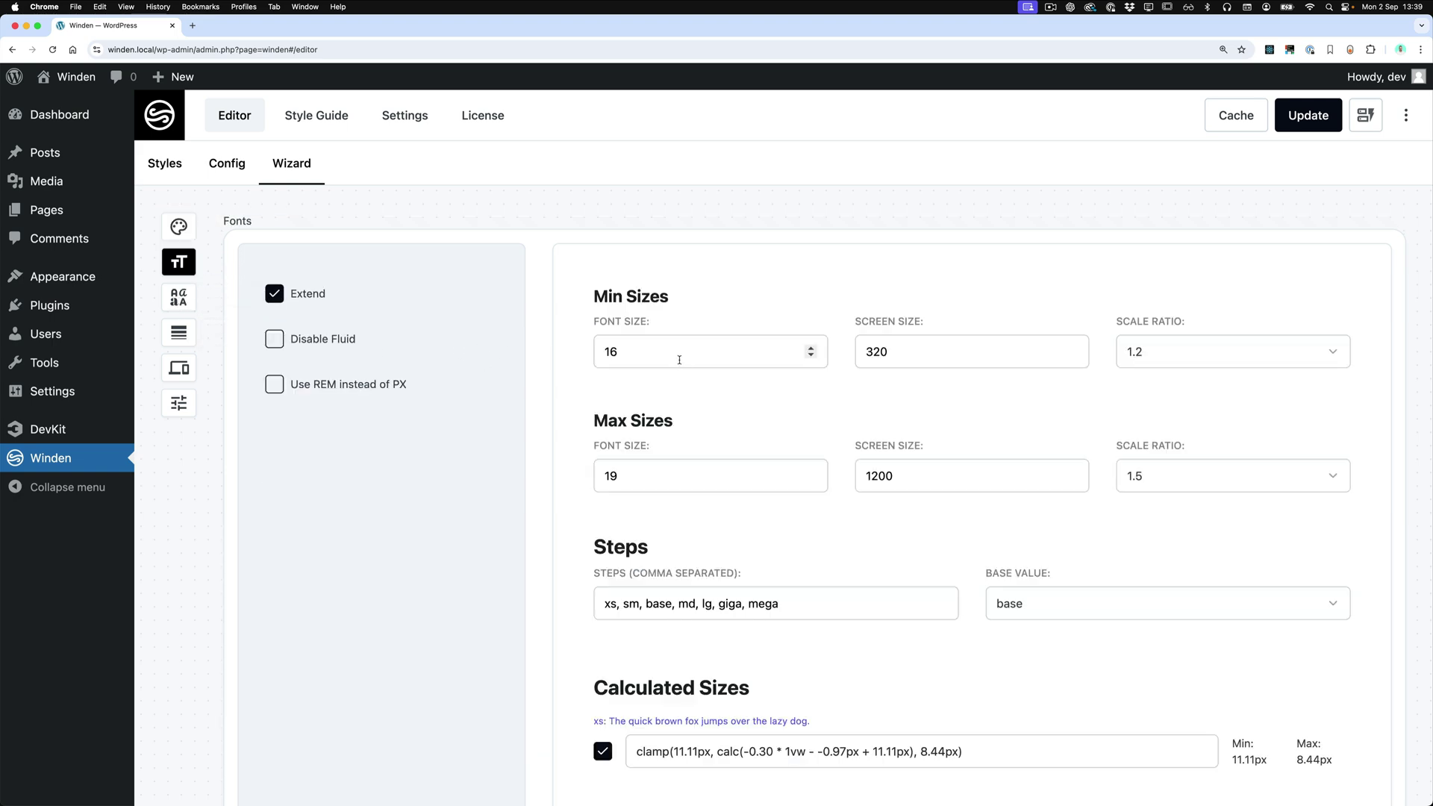
{"action": "scroll", "coordinate": [681, 358], "scroll_direction": "down", "scroll_amount": 3}
{"action": "scroll", "coordinate": [680, 361], "scroll_direction": "down", "scroll_amount": 2}
{"action": "scroll", "coordinate": [523, 336], "scroll_direction": "up", "scroll_amount": 10}
{"action": "left_click", "coordinate": [179, 301]}
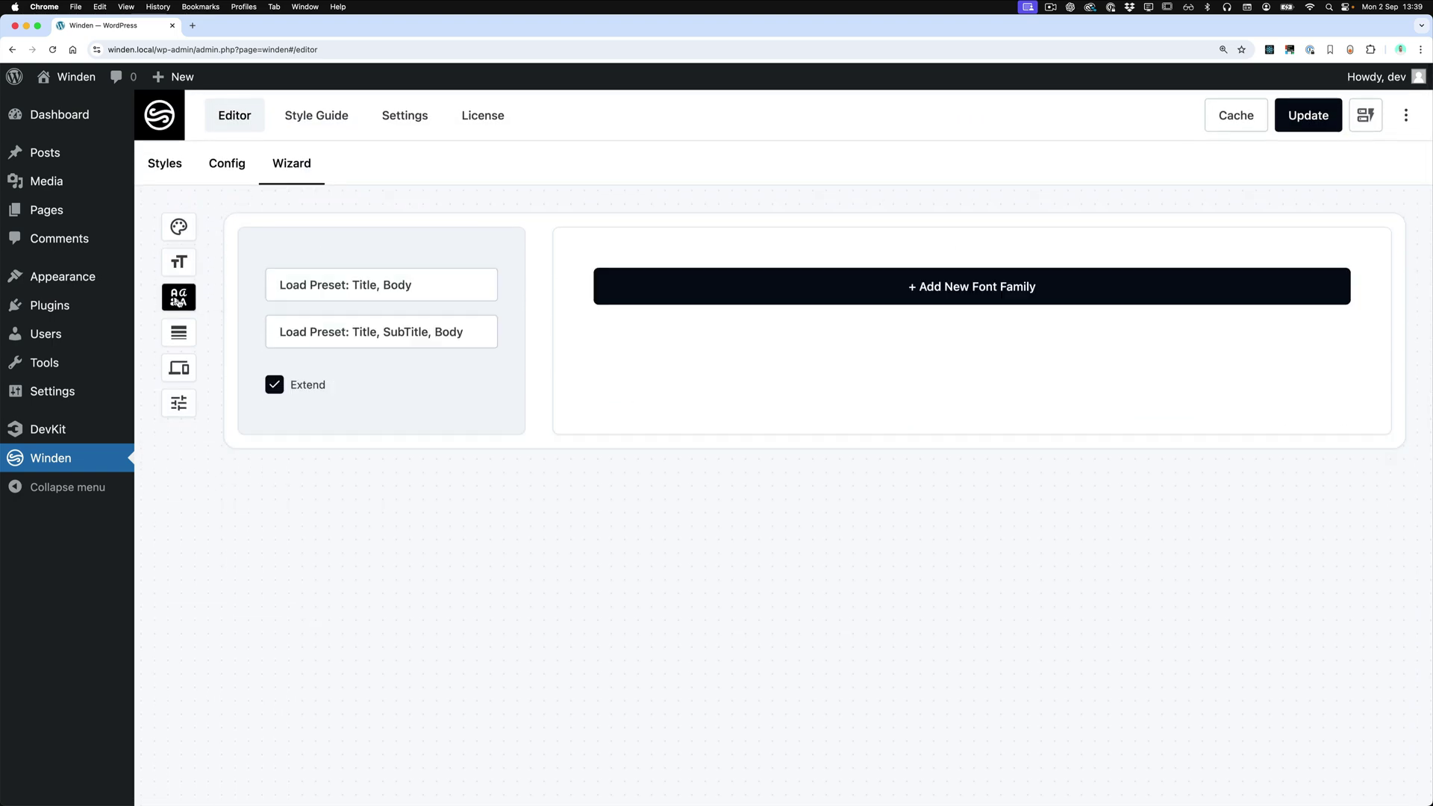
{"action": "left_click", "coordinate": [181, 338]}
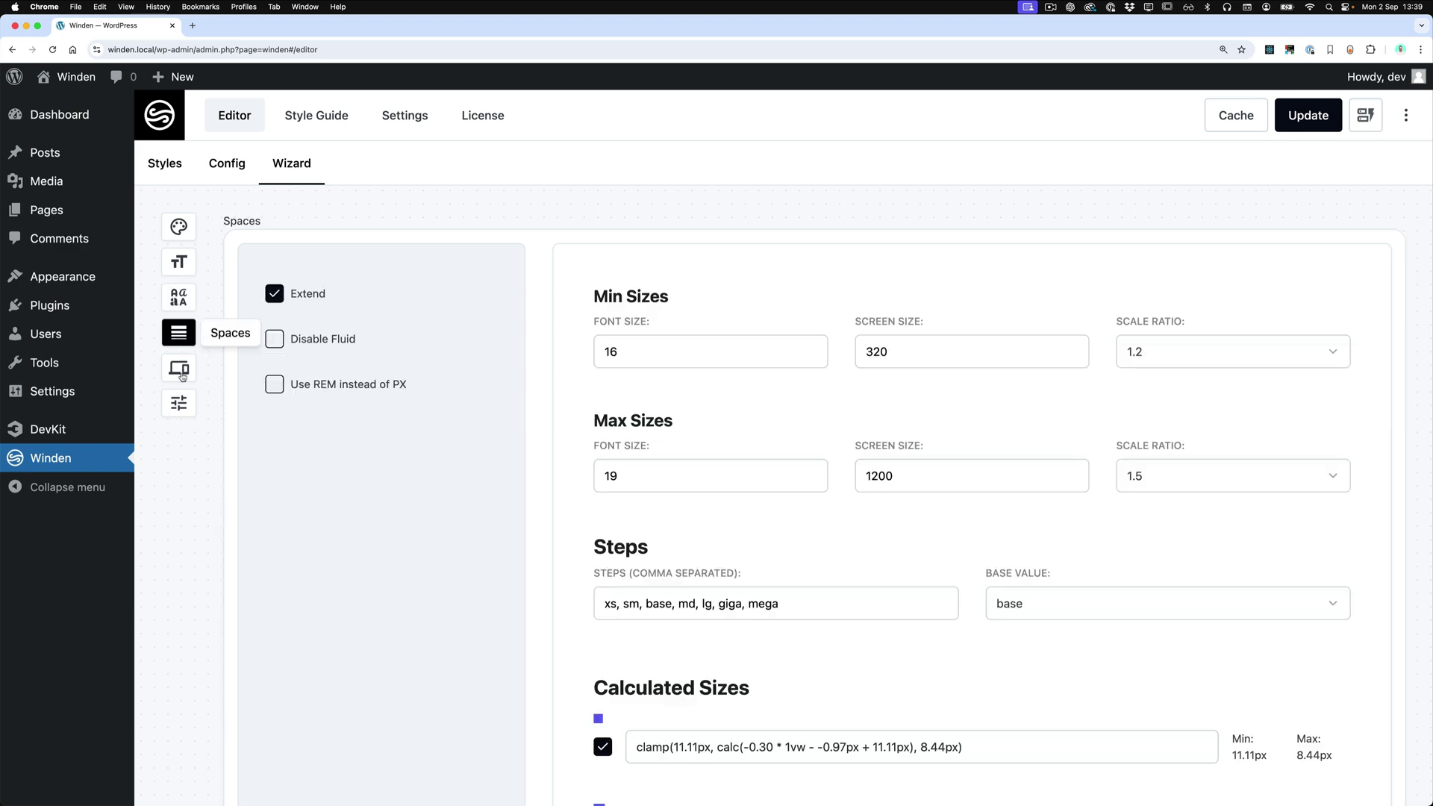
{"action": "left_click", "coordinate": [180, 371]}
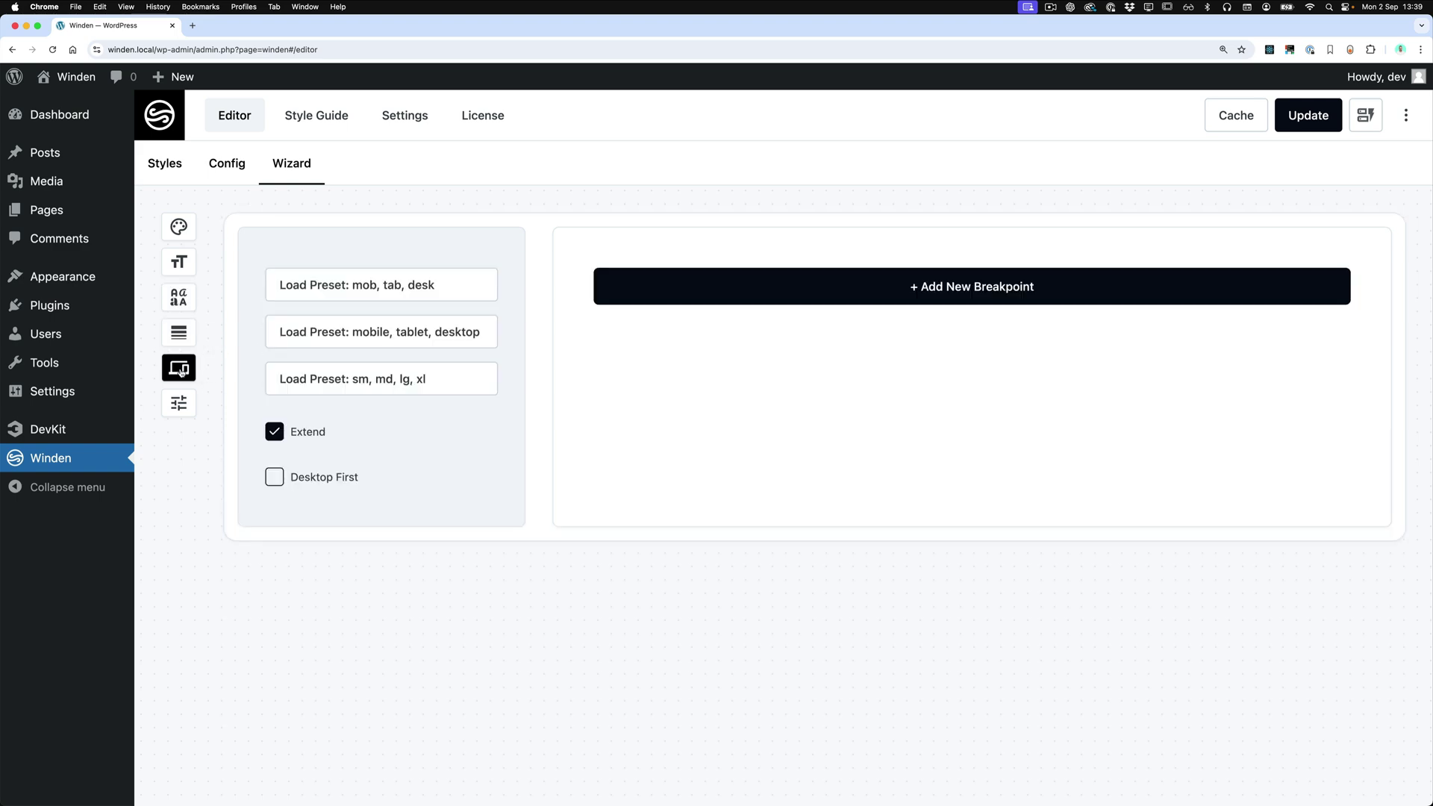
{"action": "left_click", "coordinate": [180, 406]}
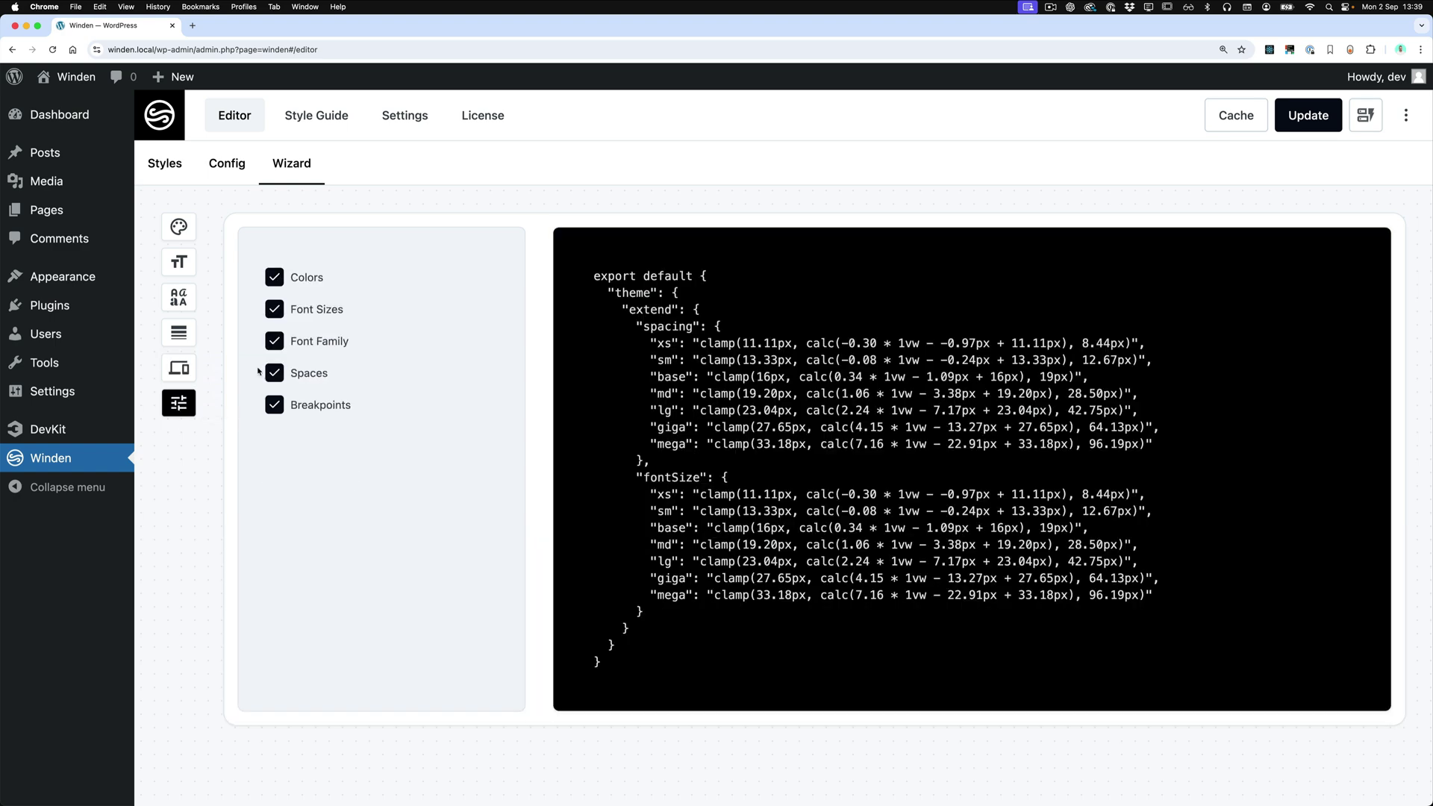
- Uncheck and re-check Colors, Font Sizes, Font Family and Spaces so all stay in the export
{"action": "left_click", "coordinate": [274, 279]}
{"action": "left_click", "coordinate": [275, 310]}
{"action": "left_click", "coordinate": [275, 341]}
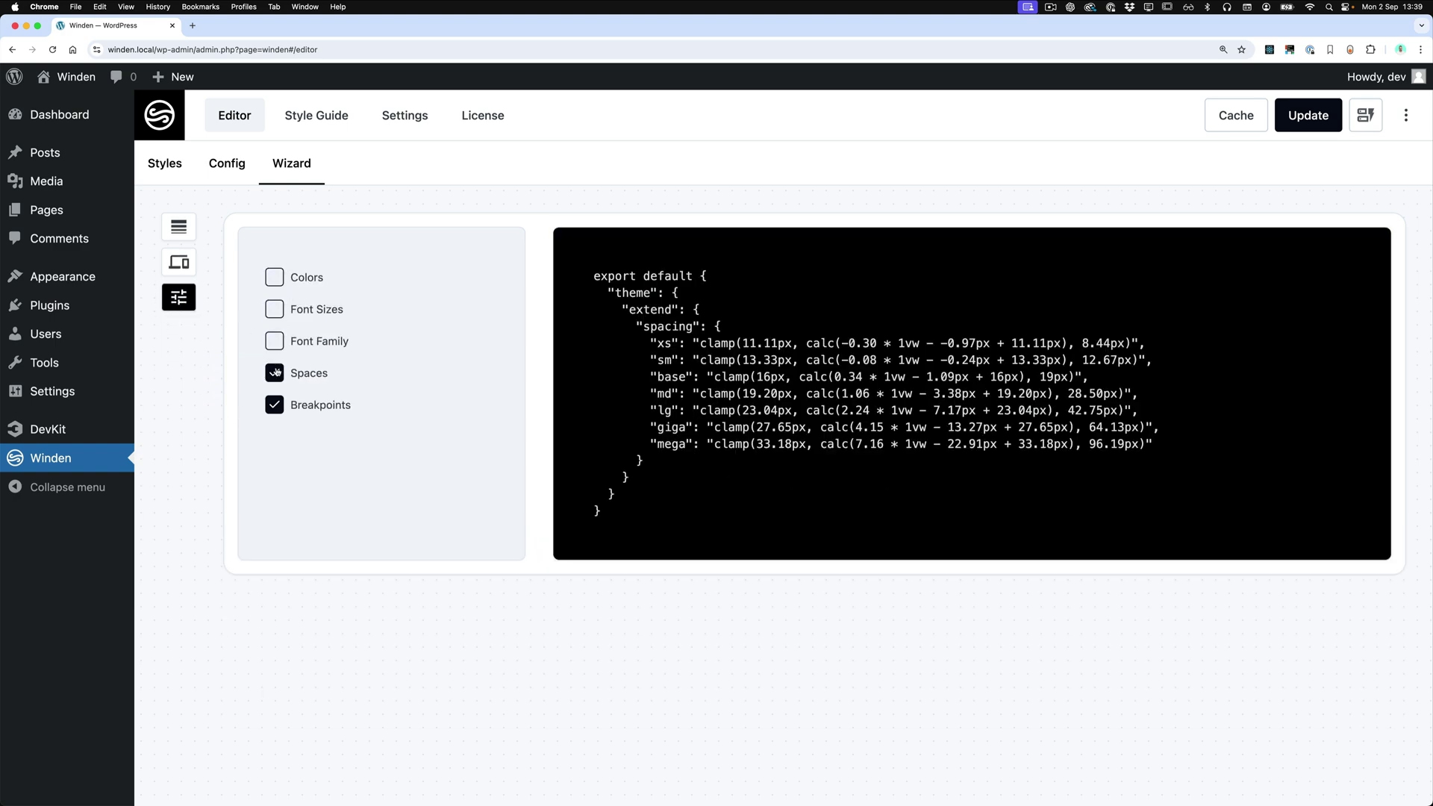
{"action": "left_click", "coordinate": [275, 373]}
{"action": "left_click", "coordinate": [275, 373]}
{"action": "left_click", "coordinate": [275, 341]}
{"action": "left_click", "coordinate": [275, 309]}
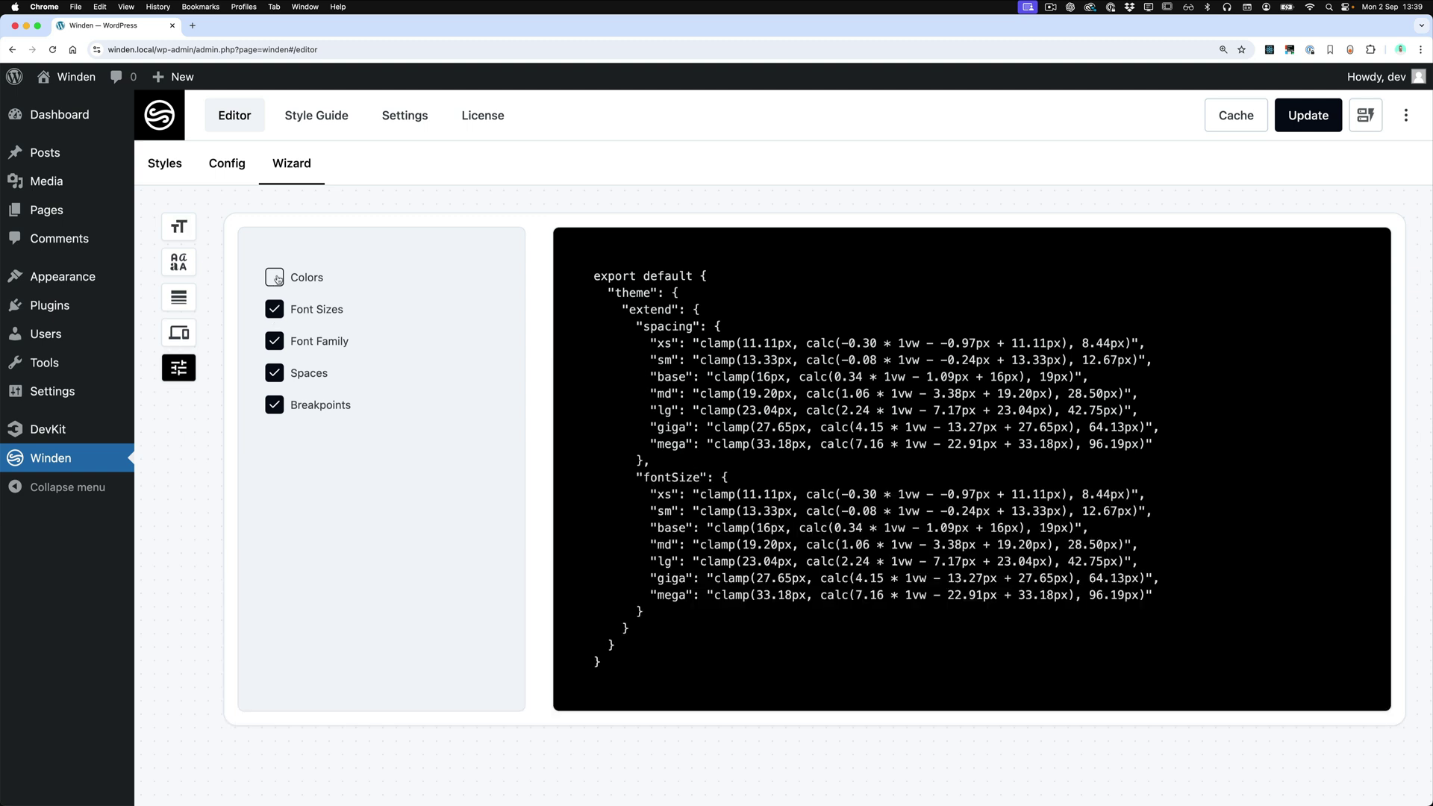
{"action": "left_click", "coordinate": [274, 278]}
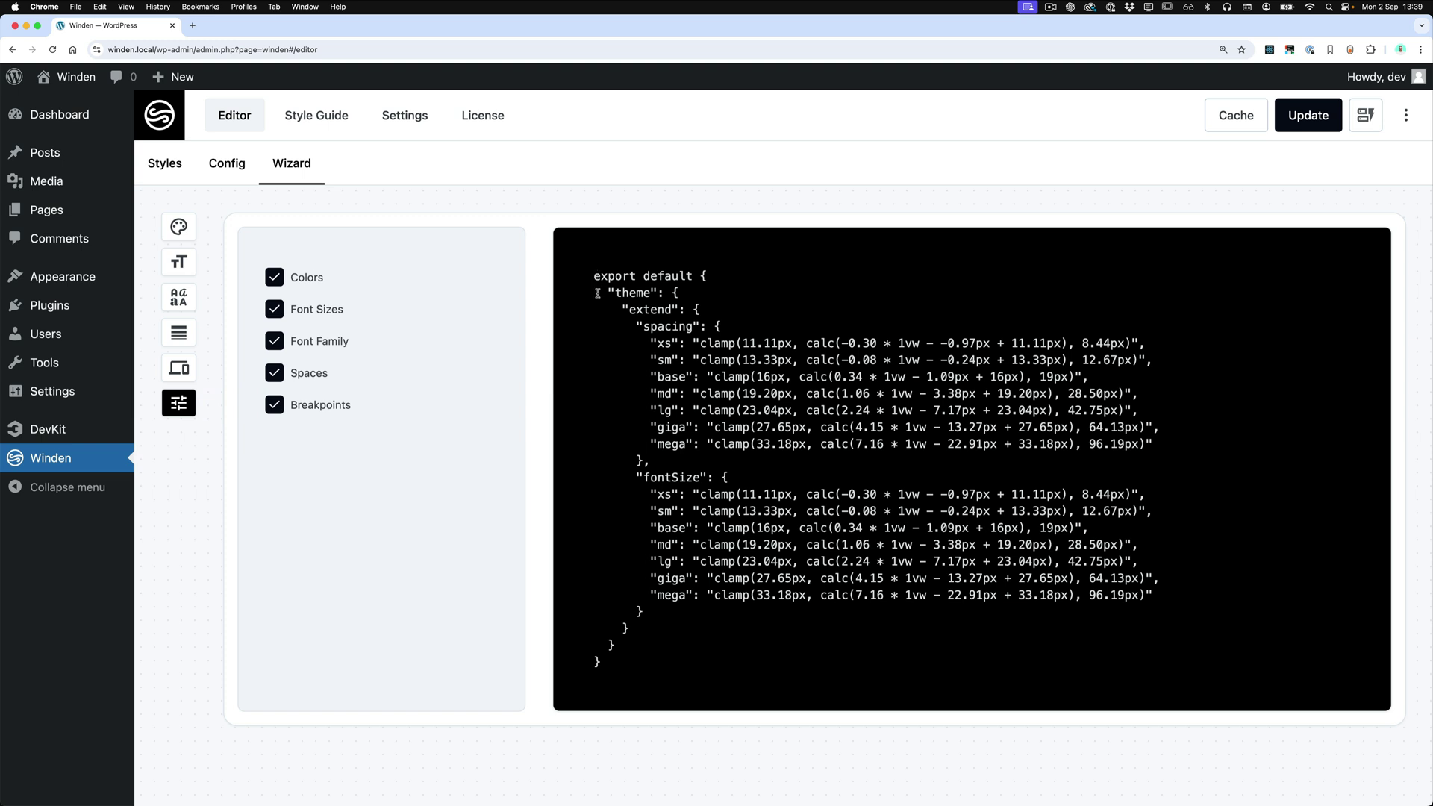
- Select the generated config code, then view the Styles and Config code
{"action": "left_click_drag", "start_coordinate": [595, 276], "coordinate": [599, 666]}
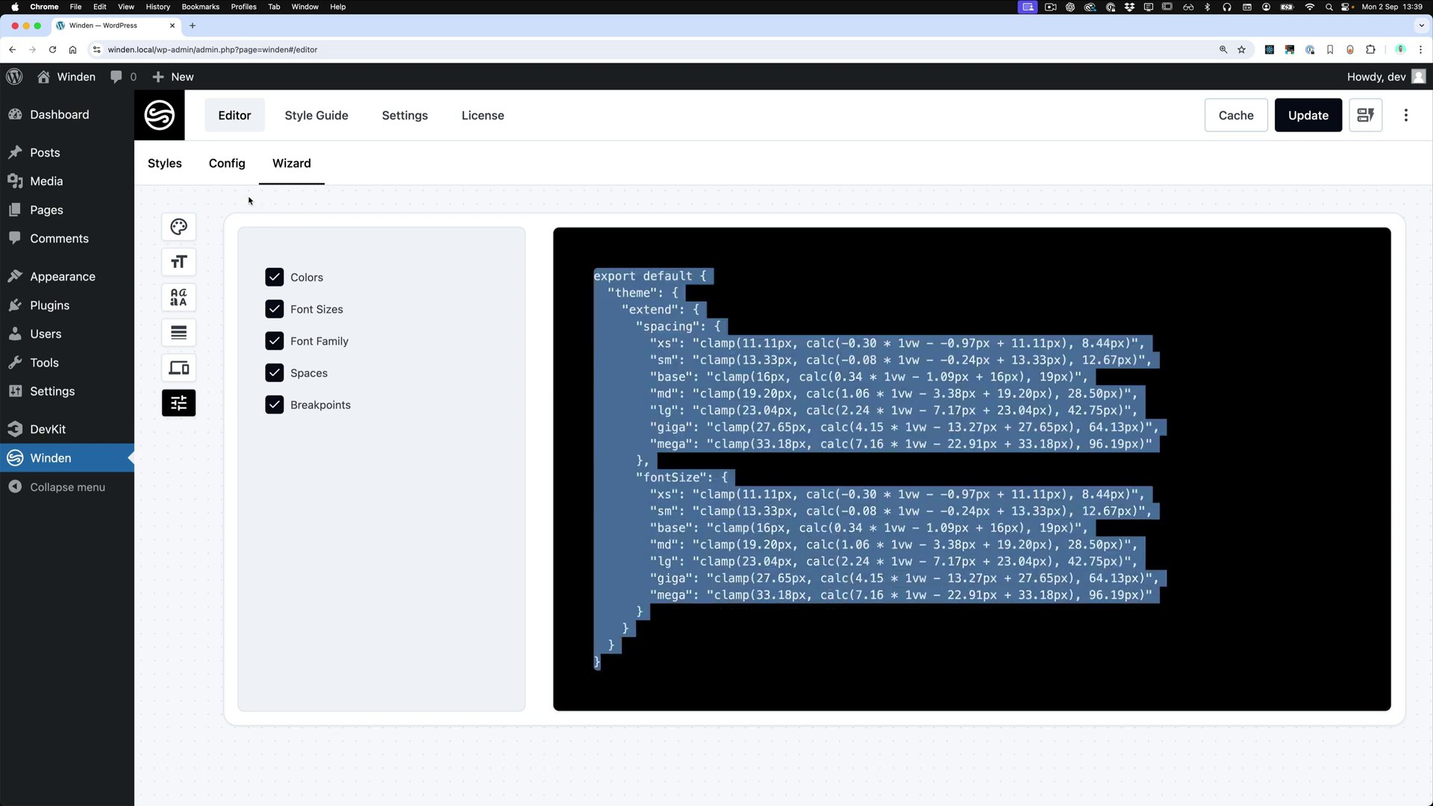
{"action": "left_click", "coordinate": [162, 166]}
{"action": "left_click", "coordinate": [228, 165]}
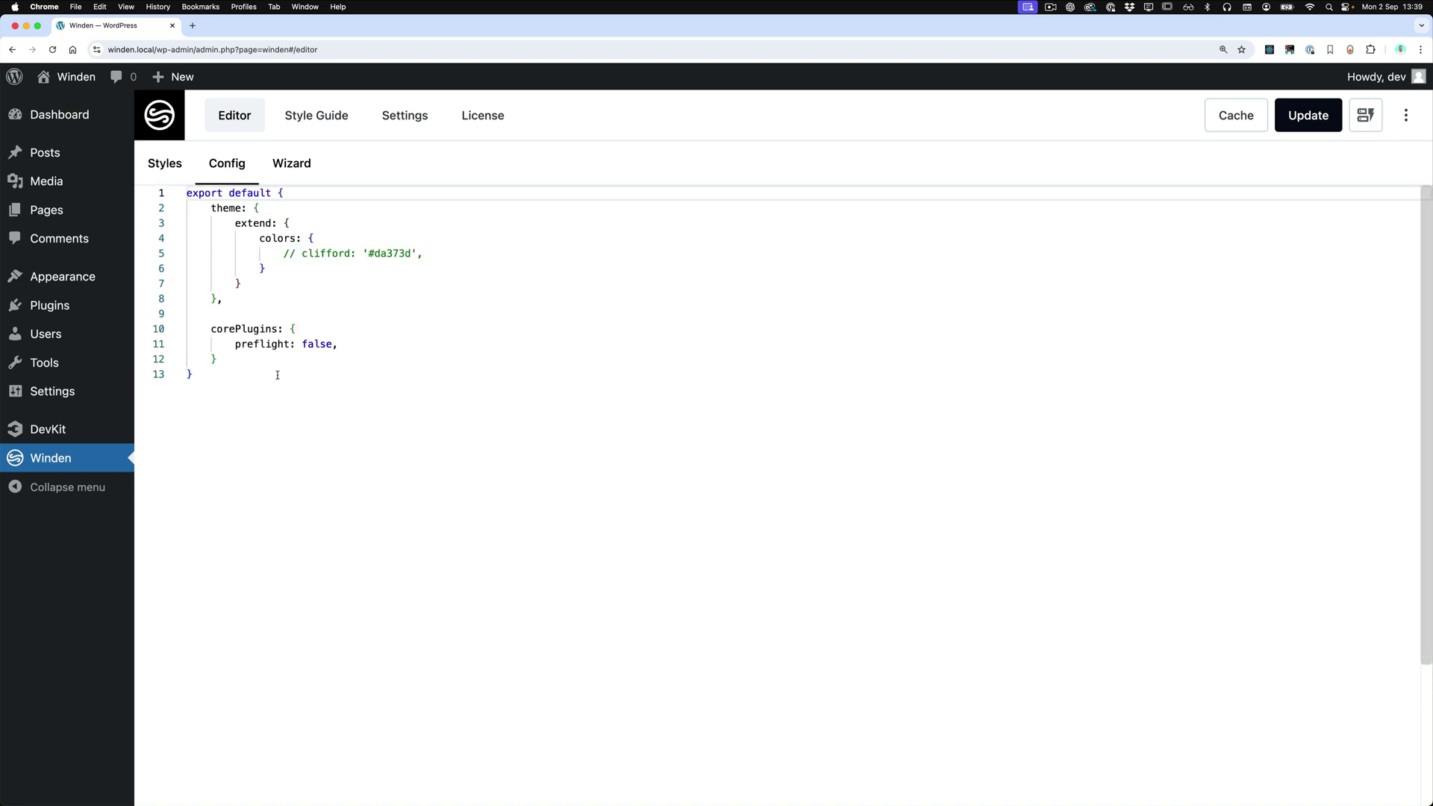
- Check the Config code at its last line, then return to the Wizard's generated export
{"action": "left_click", "coordinate": [298, 170]}
{"action": "left_click", "coordinate": [233, 166]}
{"action": "left_click", "coordinate": [272, 405]}
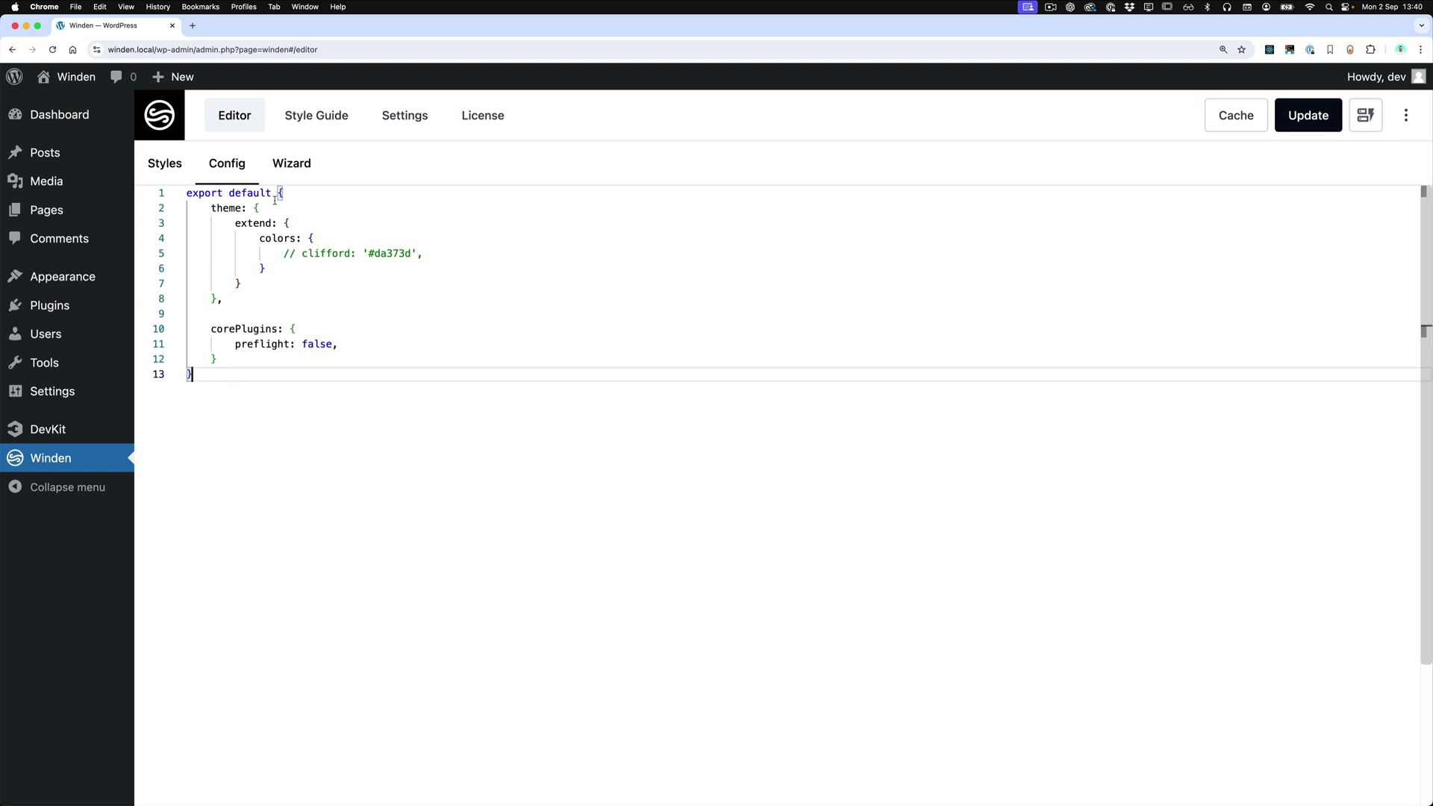
{"action": "left_click", "coordinate": [288, 179]}
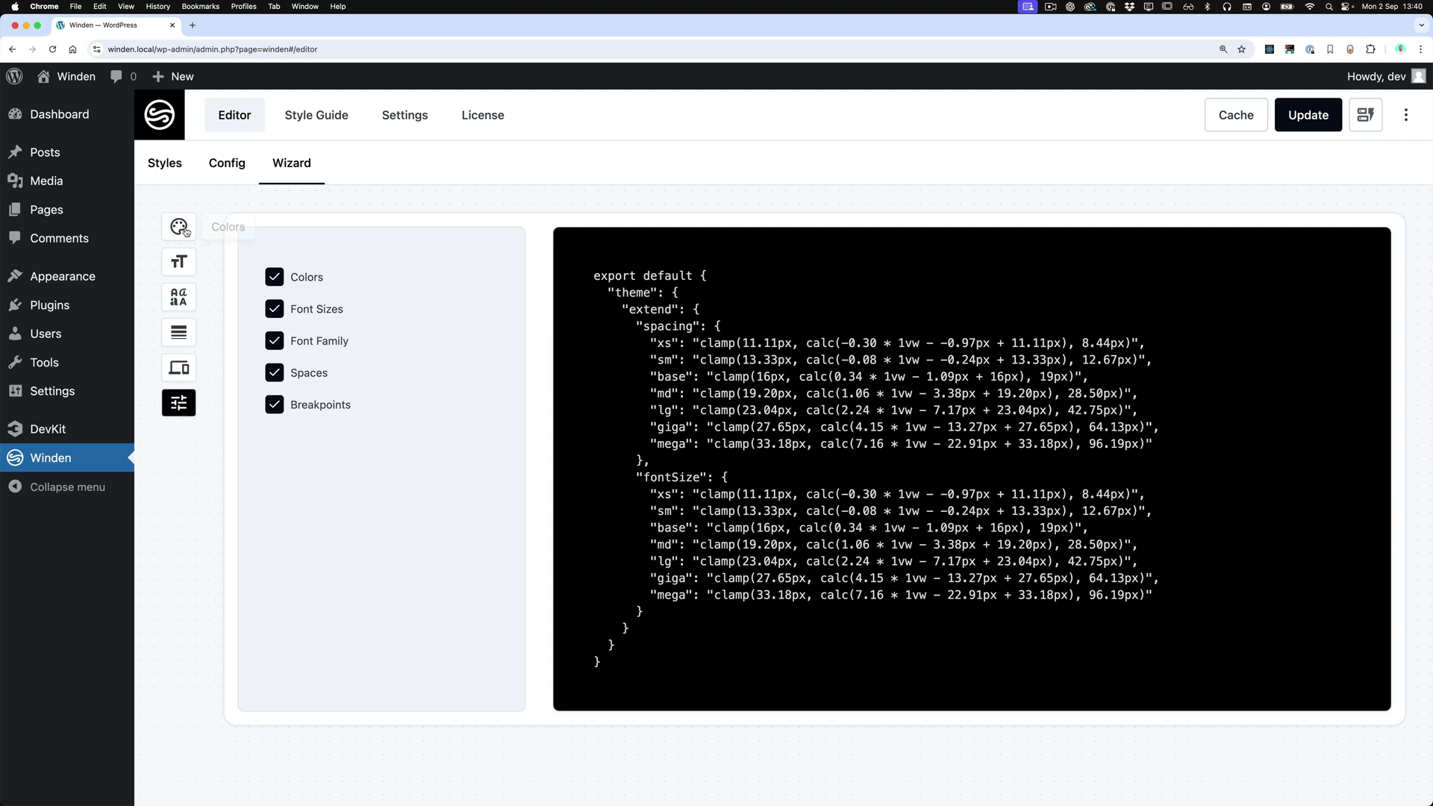
- Review Colors and Font Sizes, confirm both are included in the export, then open the colour palette settings
{"action": "left_click", "coordinate": [180, 227]}
{"action": "left_click", "coordinate": [179, 263]}
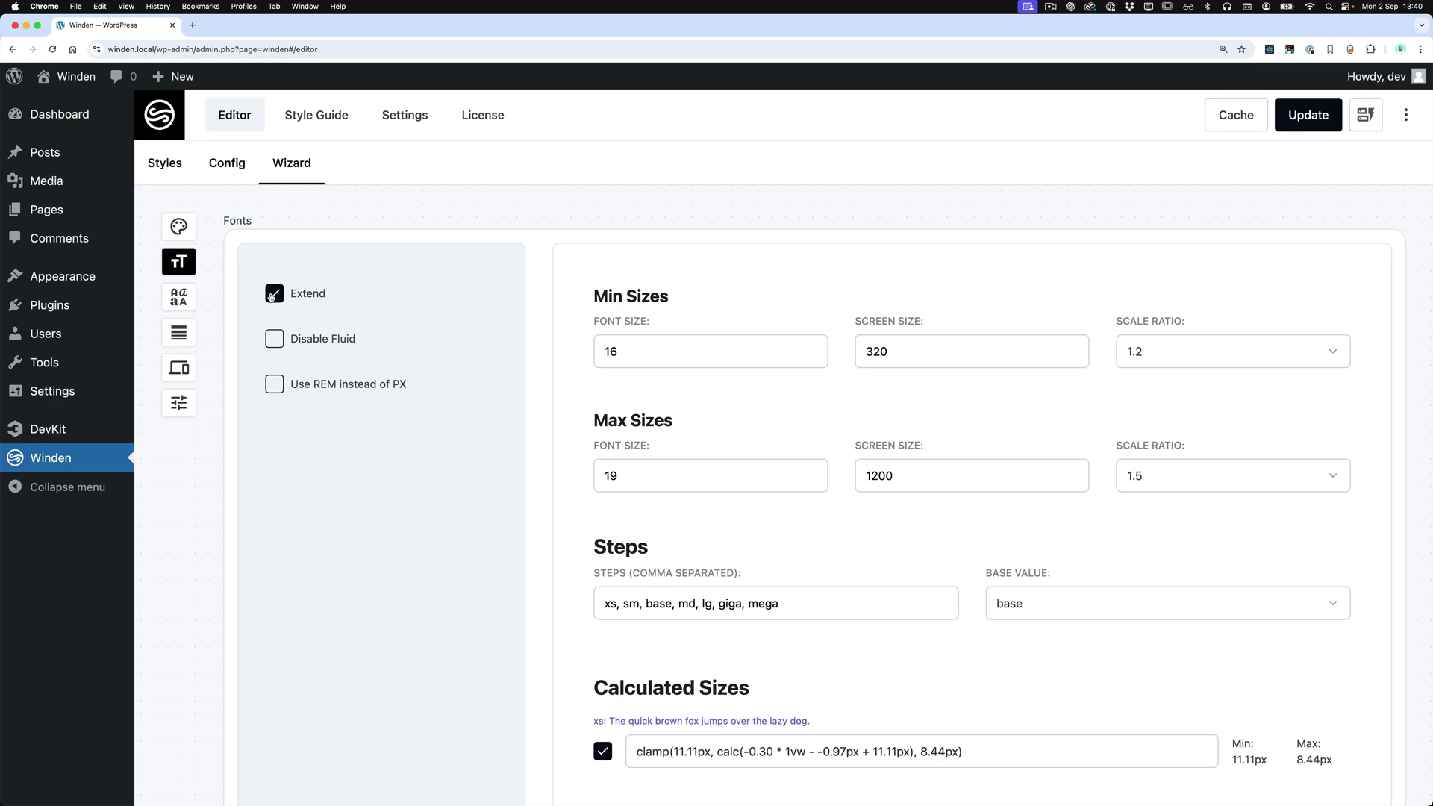
{"action": "left_click", "coordinate": [178, 403]}
{"action": "left_click", "coordinate": [278, 308]}
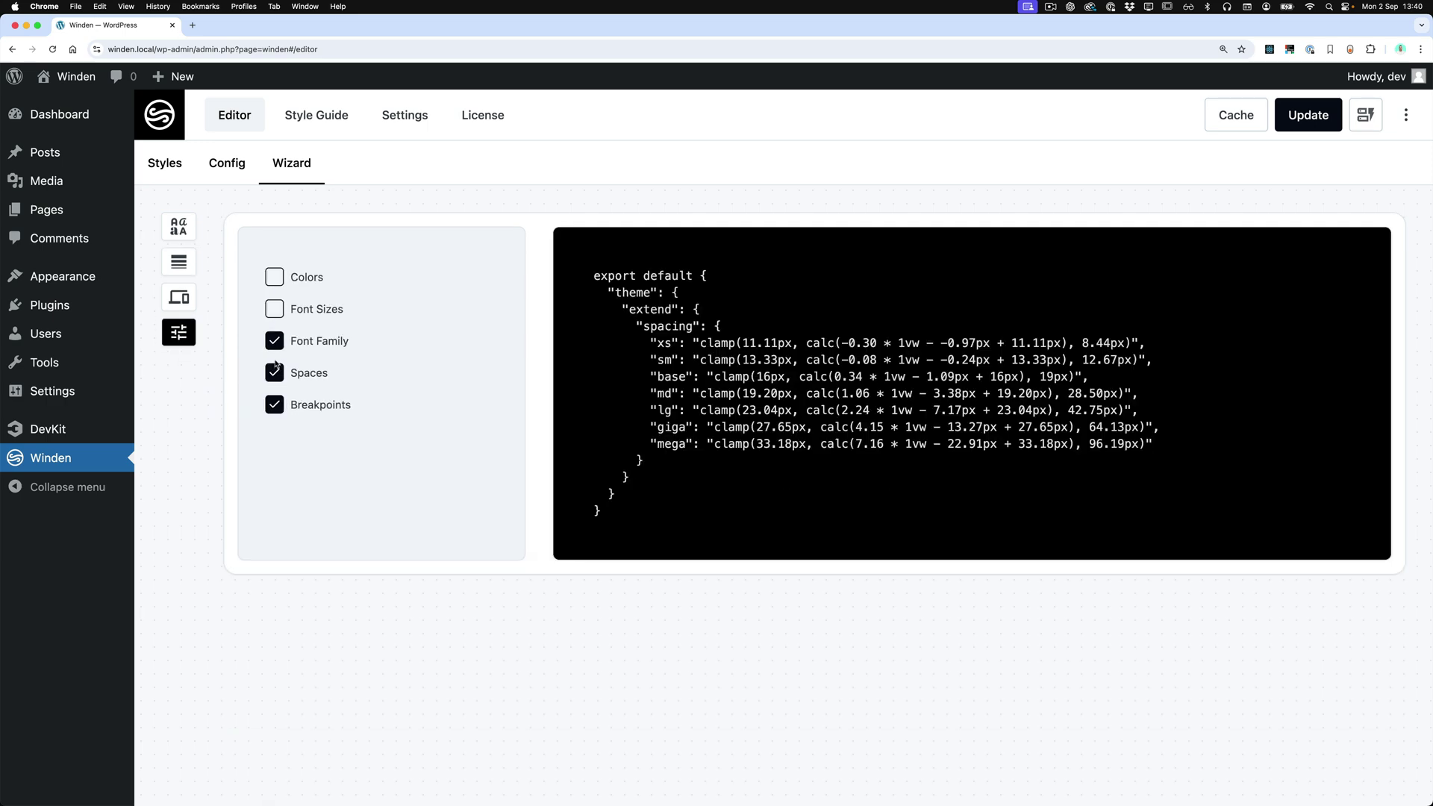
{"action": "left_click", "coordinate": [278, 307]}
{"action": "left_click", "coordinate": [275, 277]}
{"action": "left_click", "coordinate": [179, 227]}
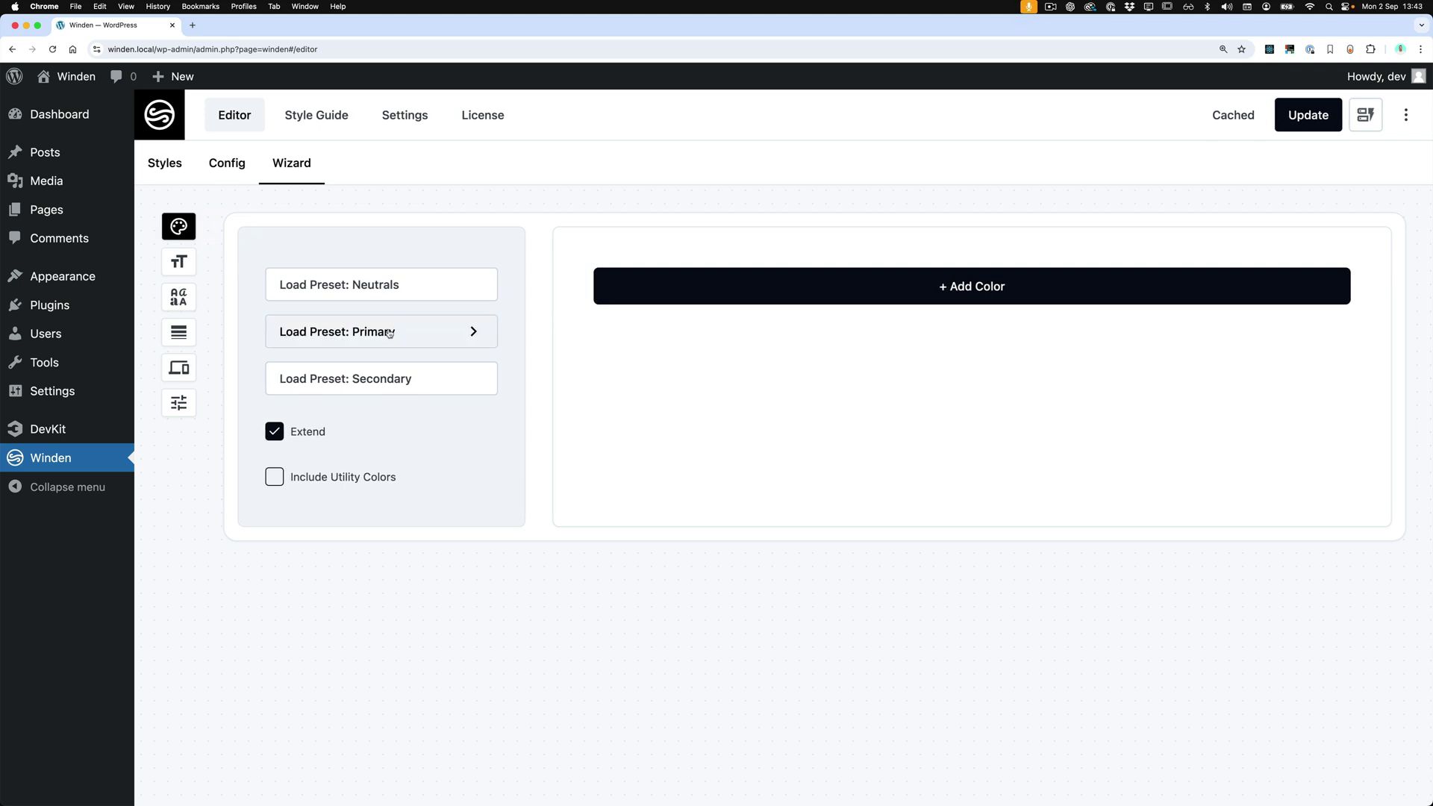
- Load the Primary (Tahiti), Secondary (Orange) and Neutrals preset palettes
{"action": "left_click", "coordinate": [387, 333]}
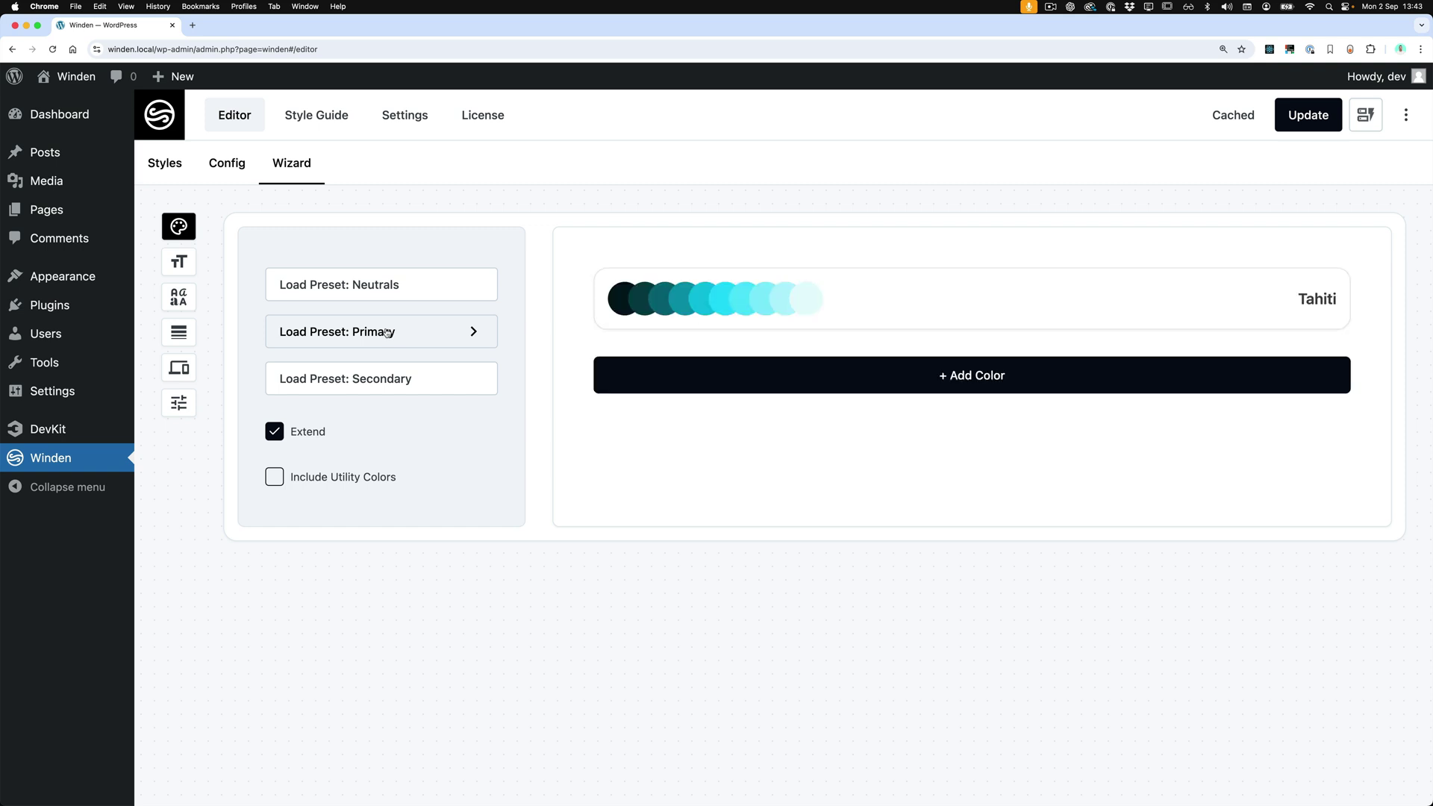
{"action": "left_click", "coordinate": [384, 380]}
{"action": "left_click", "coordinate": [403, 286]}
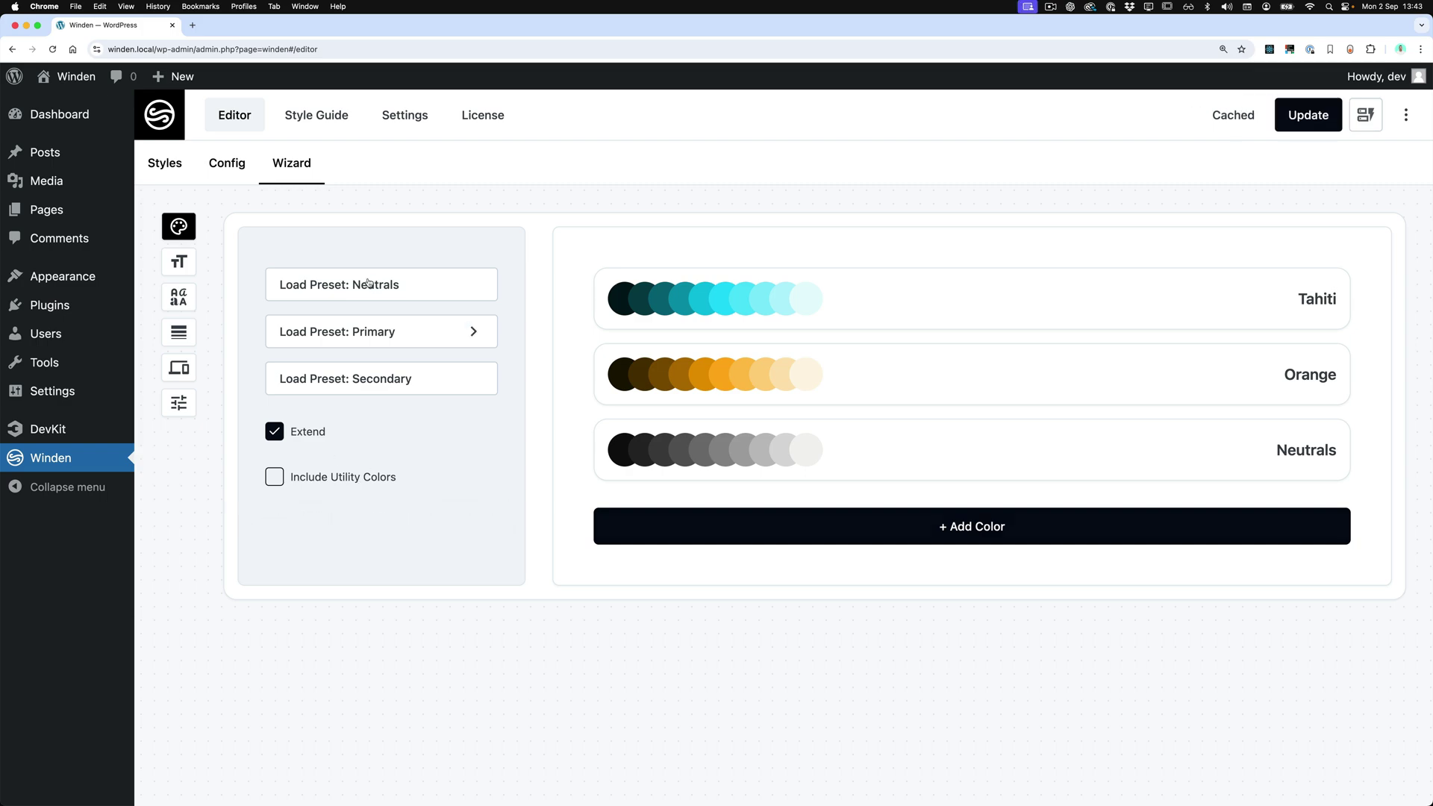
- Review the new palettes in the Style Guide, then switch off Extend in the colour wizard
{"action": "left_click", "coordinate": [323, 123]}
{"action": "scroll", "coordinate": [669, 332], "scroll_direction": "down", "scroll_amount": 10}
{"action": "scroll", "coordinate": [669, 333], "scroll_direction": "down", "scroll_amount": 12}
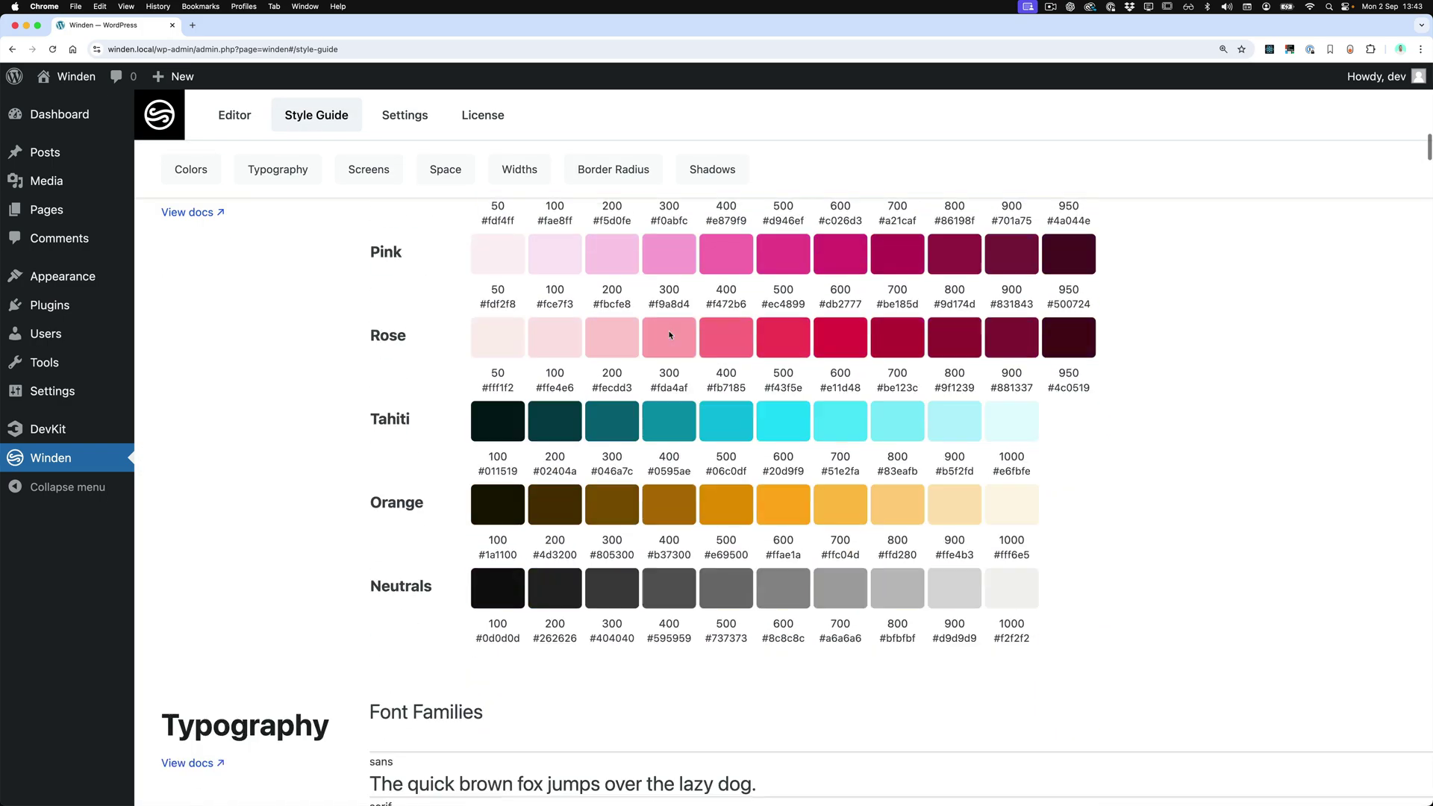
{"action": "scroll", "coordinate": [695, 339], "scroll_direction": "up", "scroll_amount": 2}
{"action": "scroll", "coordinate": [694, 339], "scroll_direction": "up", "scroll_amount": 20}
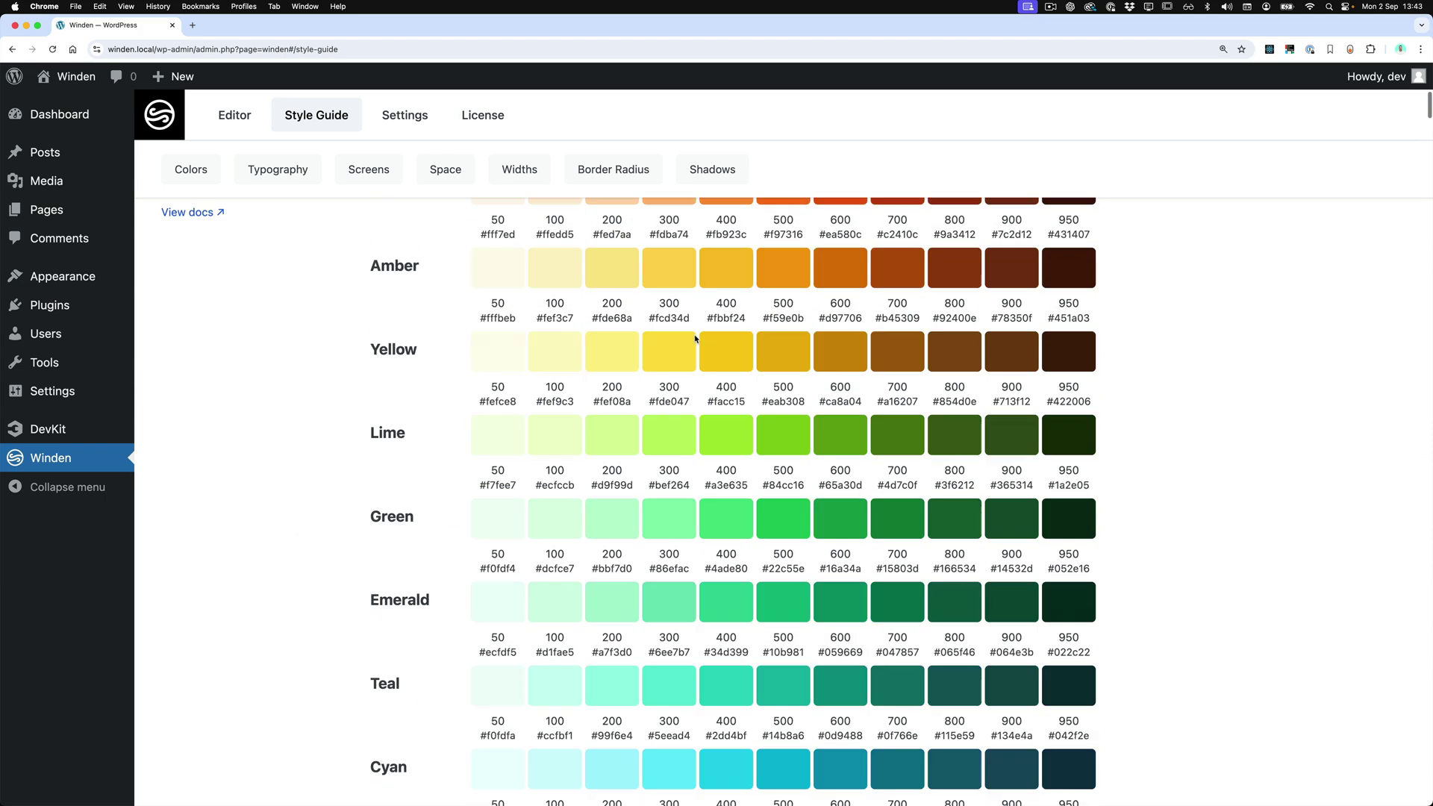
{"action": "left_click", "coordinate": [258, 122]}
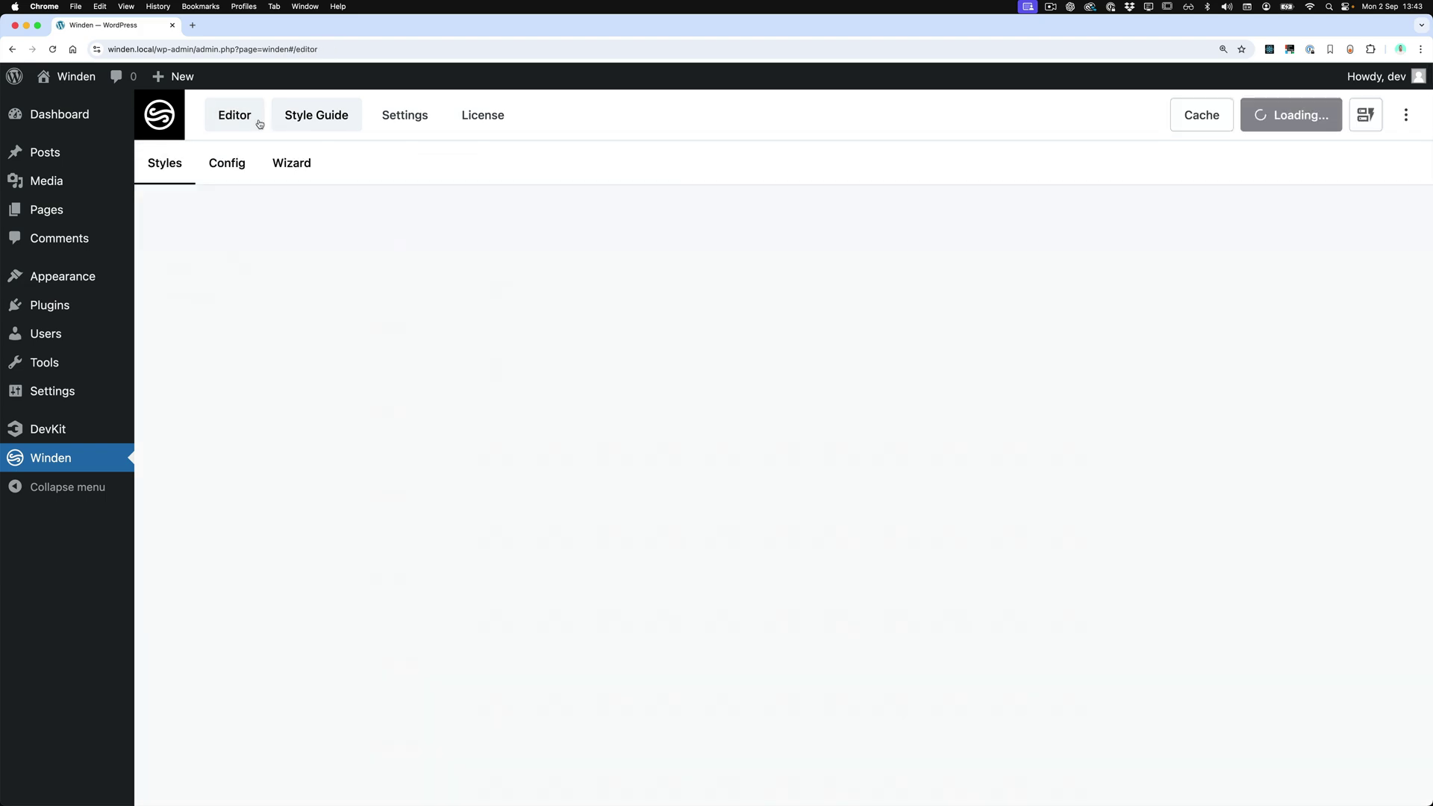
{"action": "left_click", "coordinate": [317, 169]}
{"action": "left_click", "coordinate": [274, 432]}
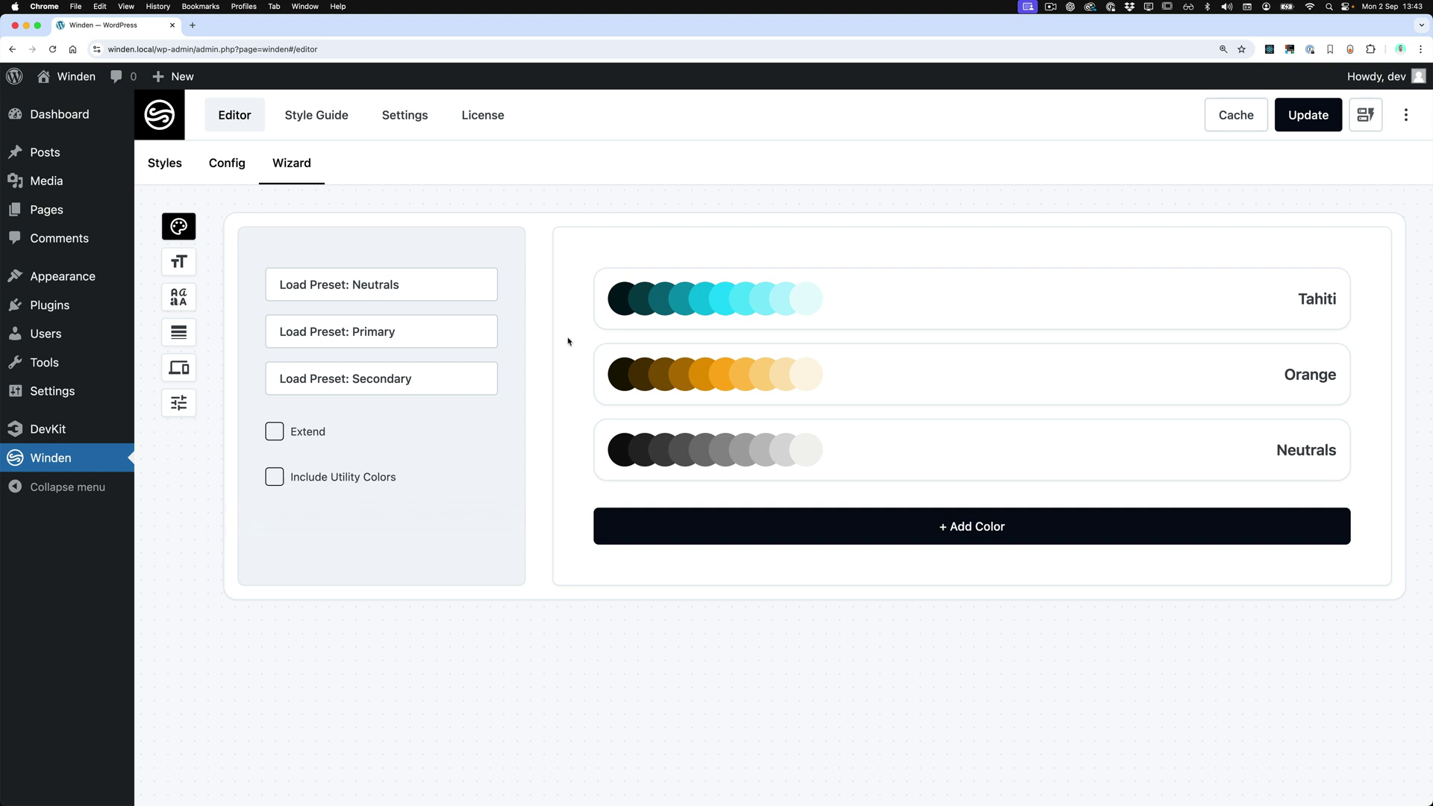
- Turn on Include Utility Colors, then verify white and black in the Config and Style Guide
{"action": "left_click", "coordinate": [319, 482]}
{"action": "mouse_move", "coordinate": [357, 484]}
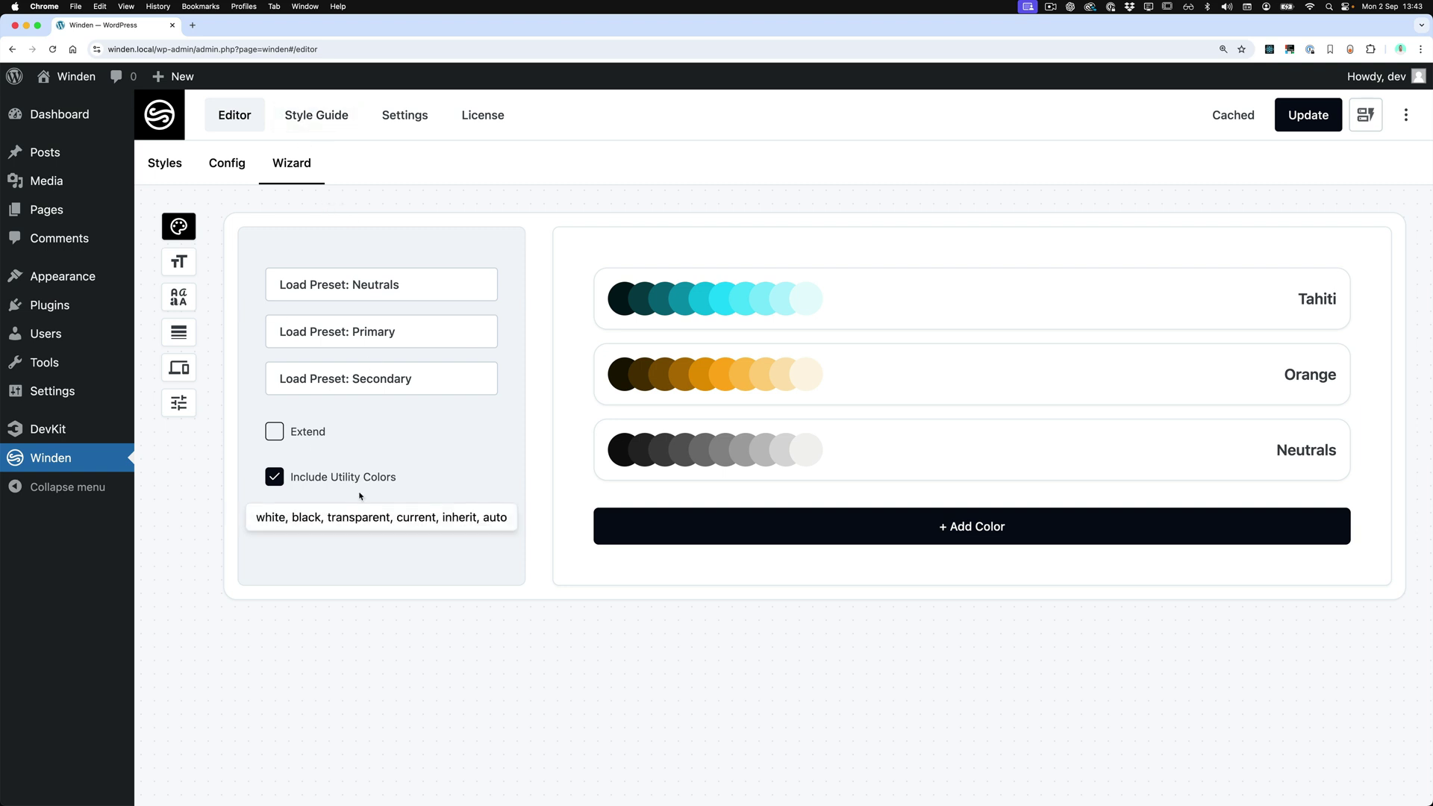
{"action": "left_click", "coordinate": [231, 172]}
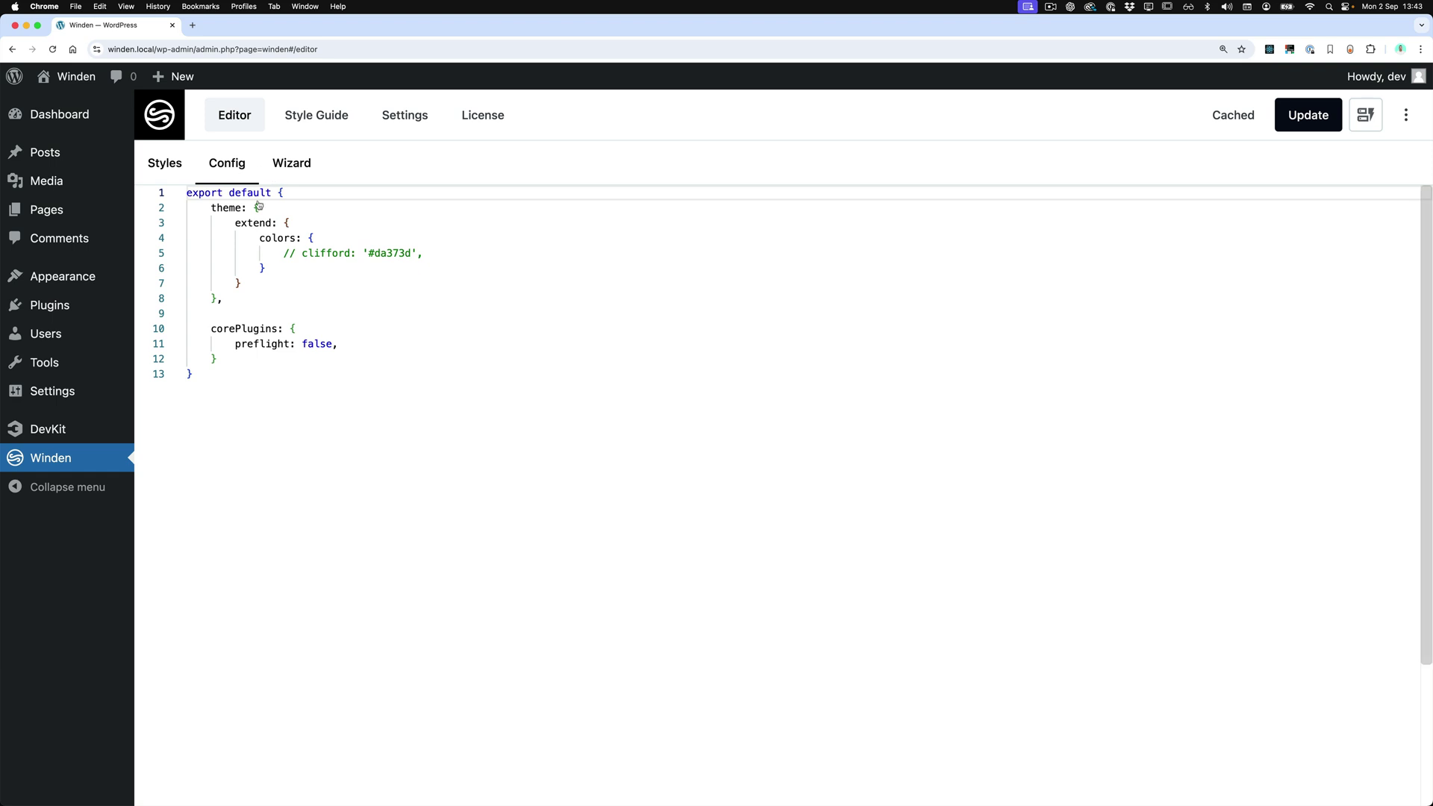
{"action": "left_click", "coordinate": [291, 166]}
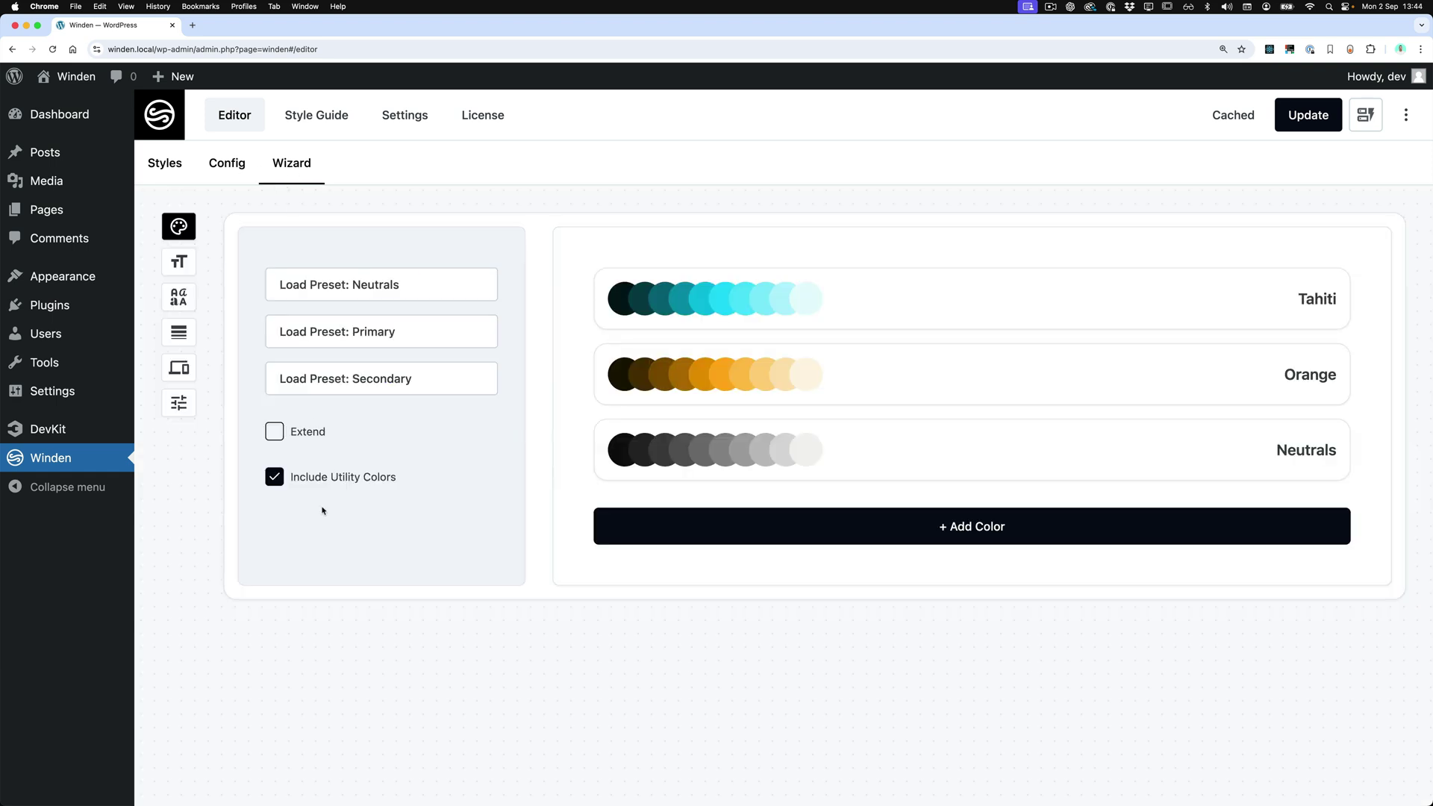
{"action": "left_click", "coordinate": [334, 119]}
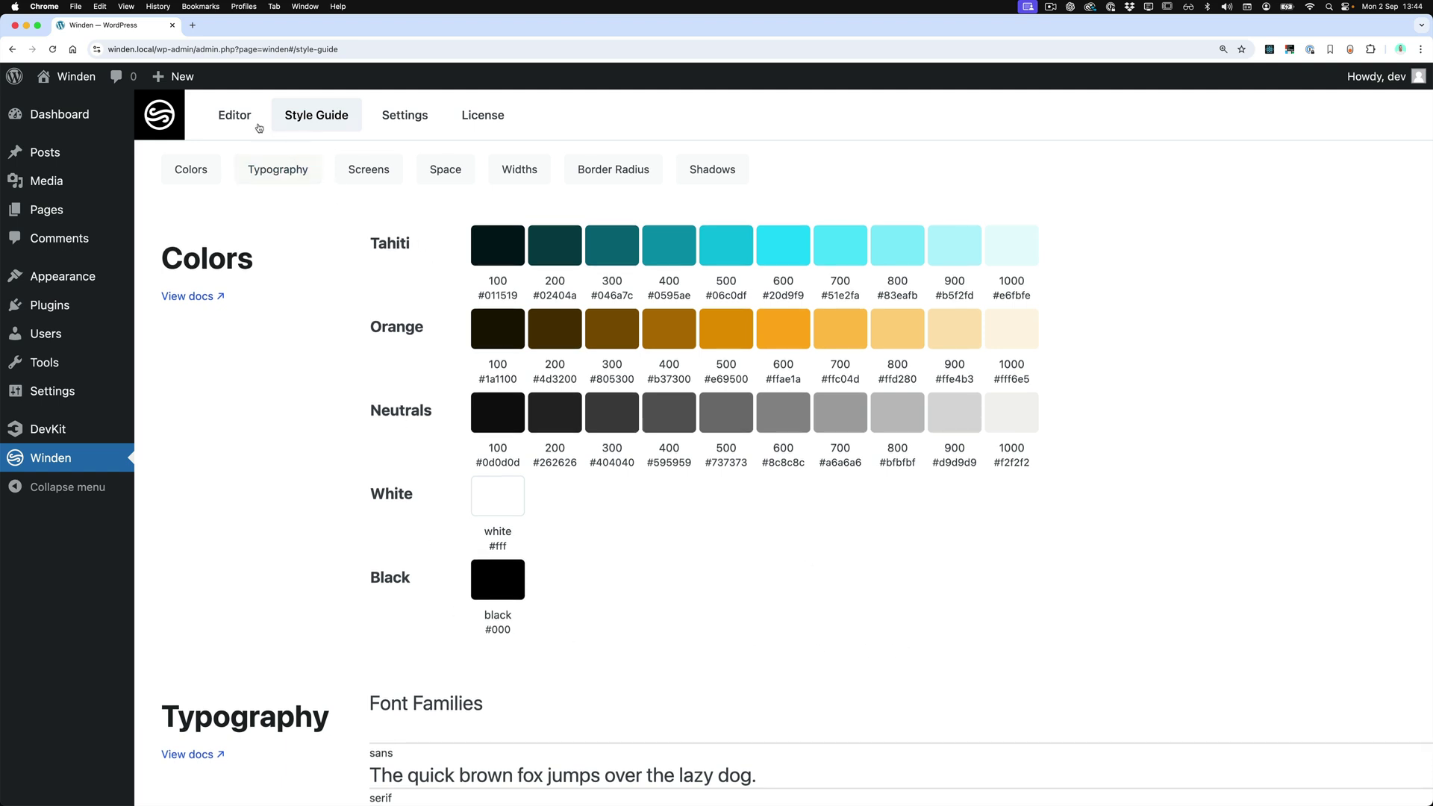
{"action": "left_click", "coordinate": [236, 121]}
{"action": "left_click", "coordinate": [286, 168]}
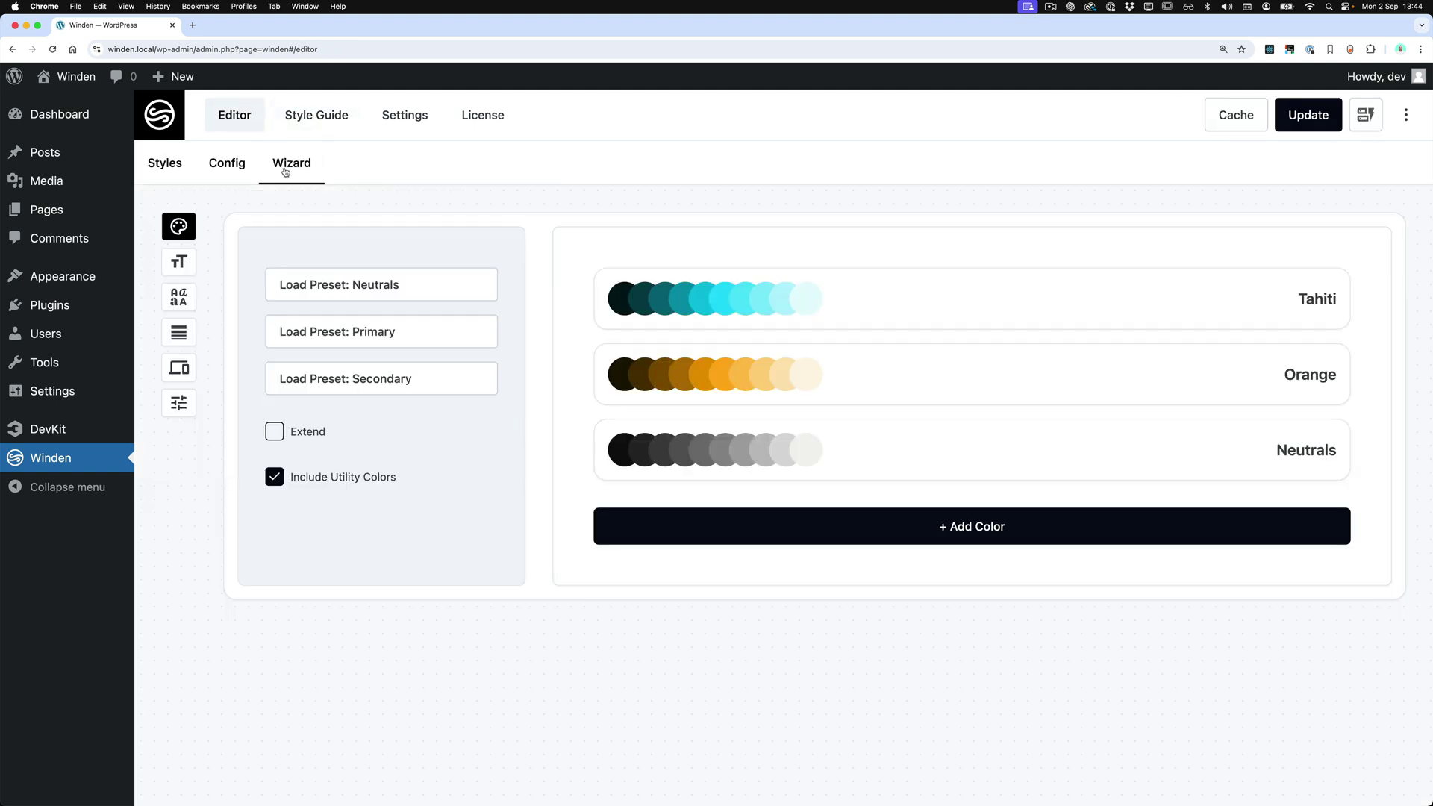
- Open the Tahiti palette and adjust its hue and RGB red and green values
{"action": "left_click", "coordinate": [668, 305]}
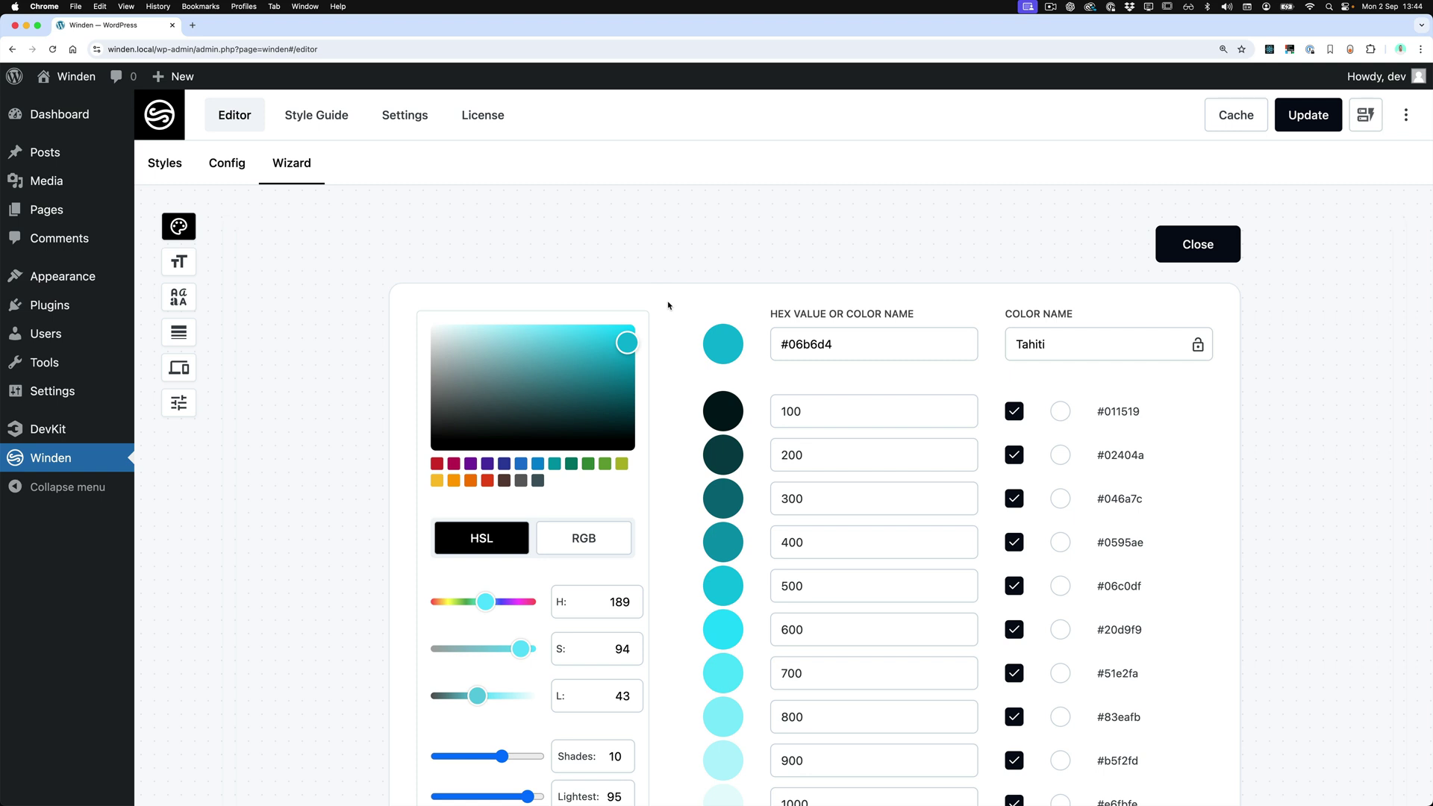
{"action": "left_click", "coordinate": [864, 346]}
{"action": "scroll", "coordinate": [415, 338], "scroll_direction": "down", "scroll_amount": 4}
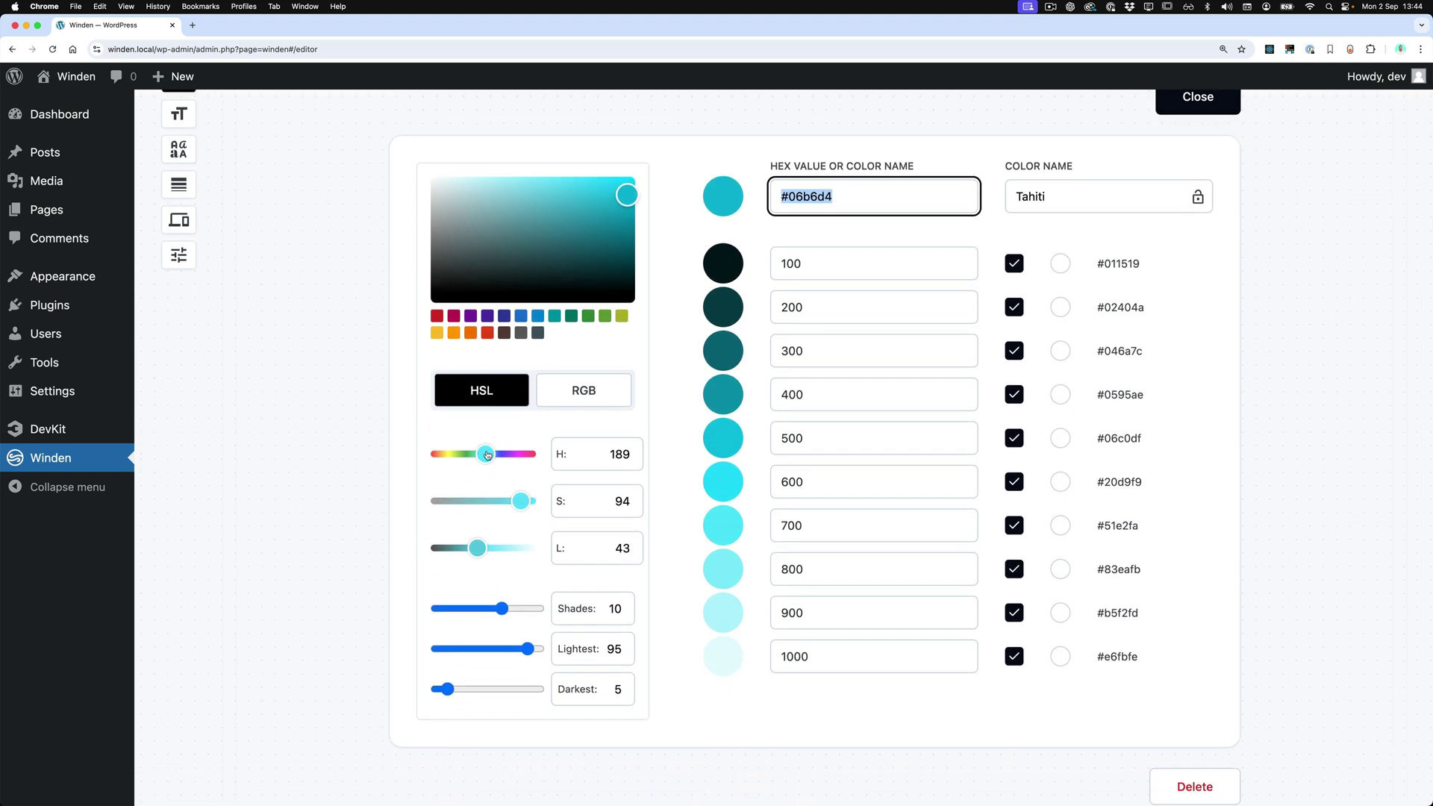
{"action": "mouse_move", "coordinate": [485, 456]}
{"action": "left_mouse_down"}
{"action": "mouse_move", "coordinate": [518, 454]}
{"action": "mouse_move", "coordinate": [488, 454]}
{"action": "left_mouse_up"}
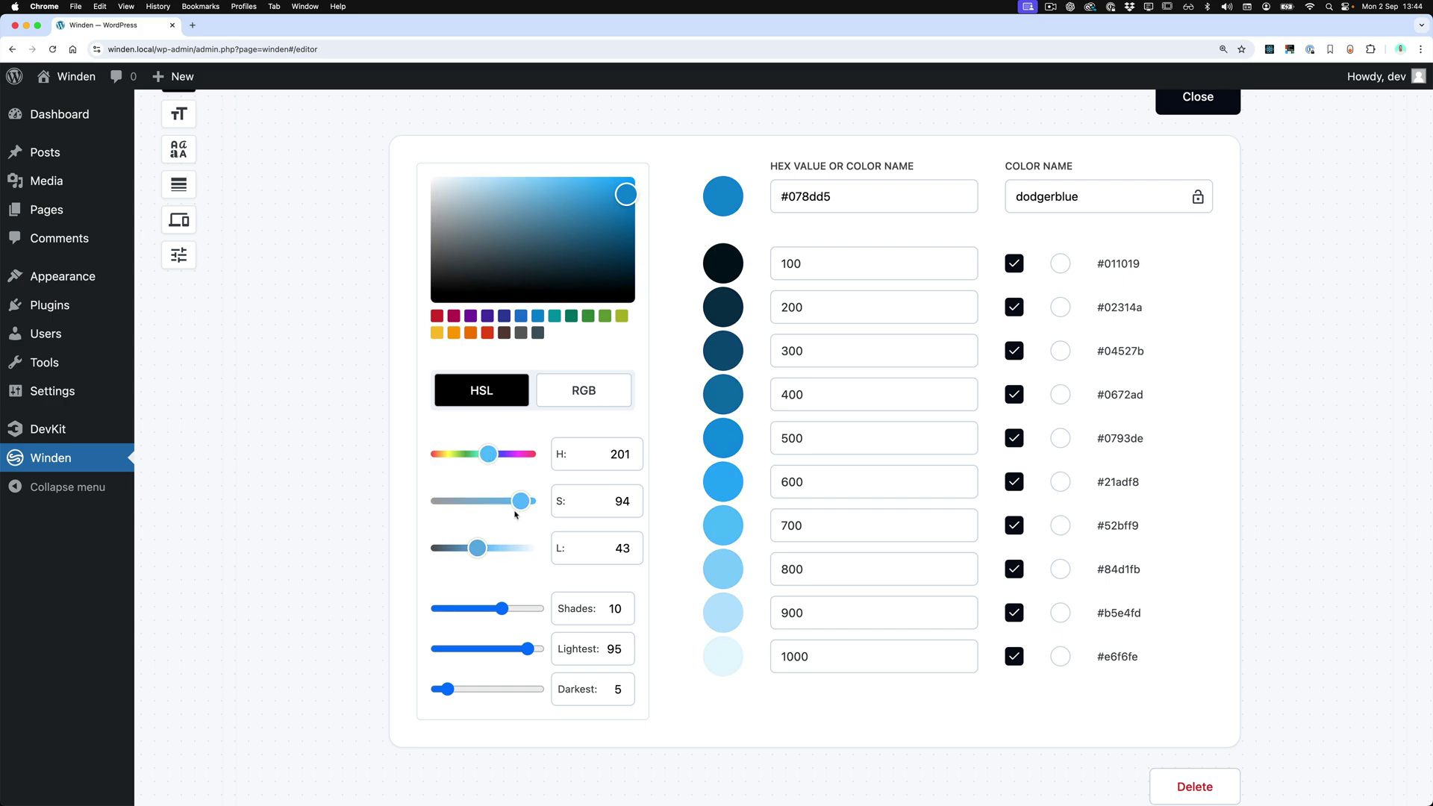
{"action": "left_click", "coordinate": [578, 391]}
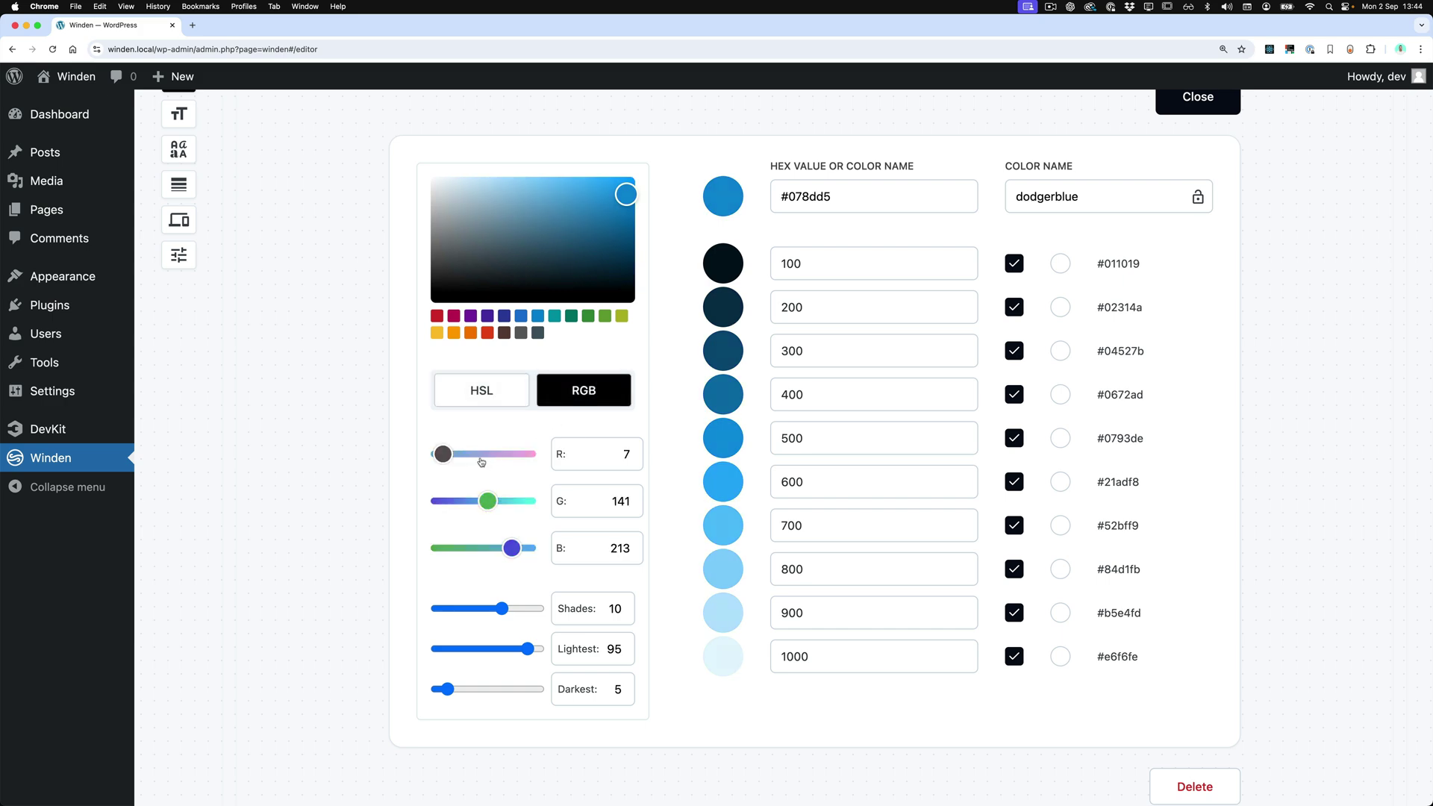
{"action": "left_click_drag", "start_coordinate": [450, 456], "coordinate": [527, 456]}
{"action": "mouse_move", "coordinate": [492, 505]}
{"action": "left_mouse_down"}
{"action": "mouse_move", "coordinate": [522, 505]}
{"action": "mouse_move", "coordinate": [506, 508]}
{"action": "left_mouse_up"}
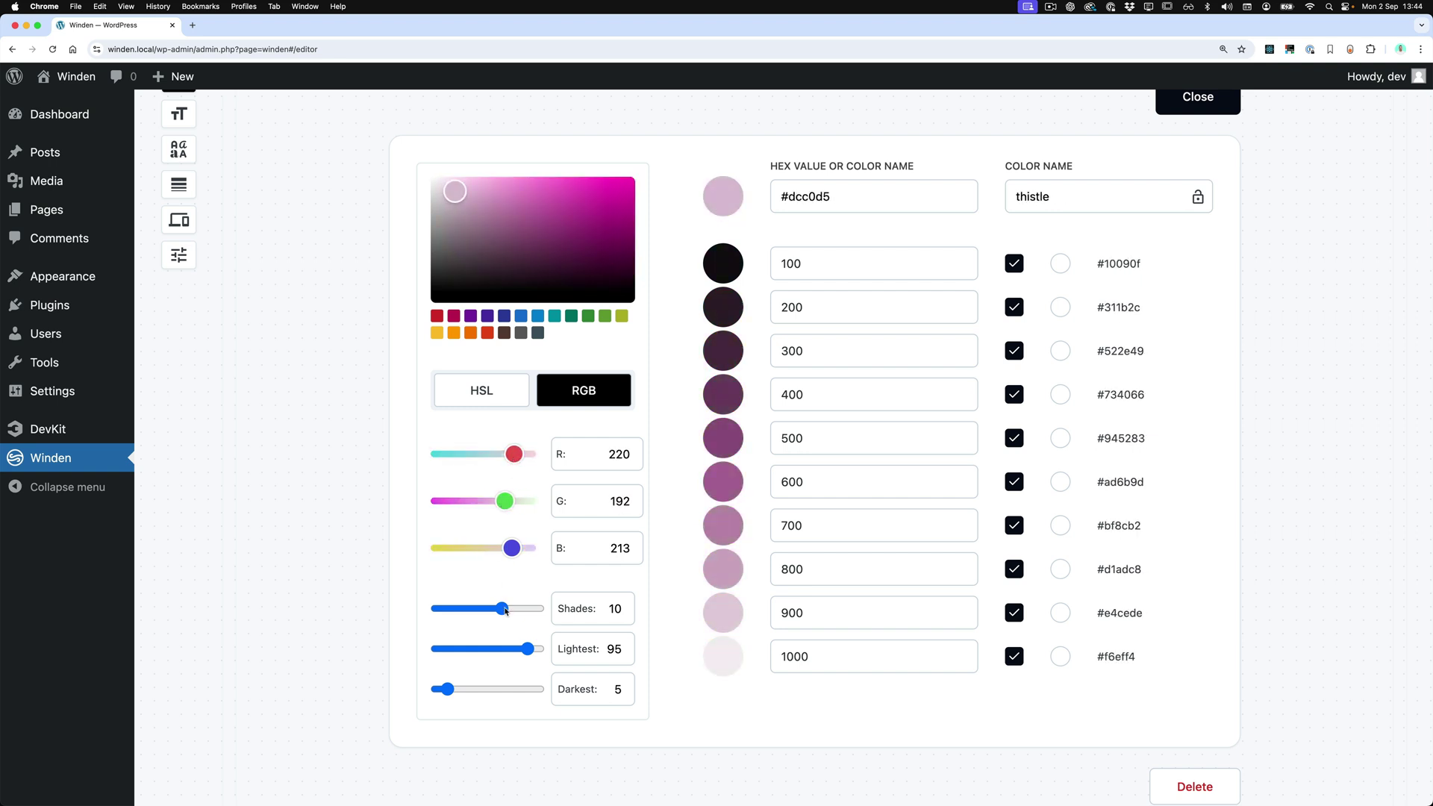
- Set the generated shades' limits to Lightest 100 and Darkest 23
{"action": "left_click_drag", "start_coordinate": [502, 609], "coordinate": [531, 649]}
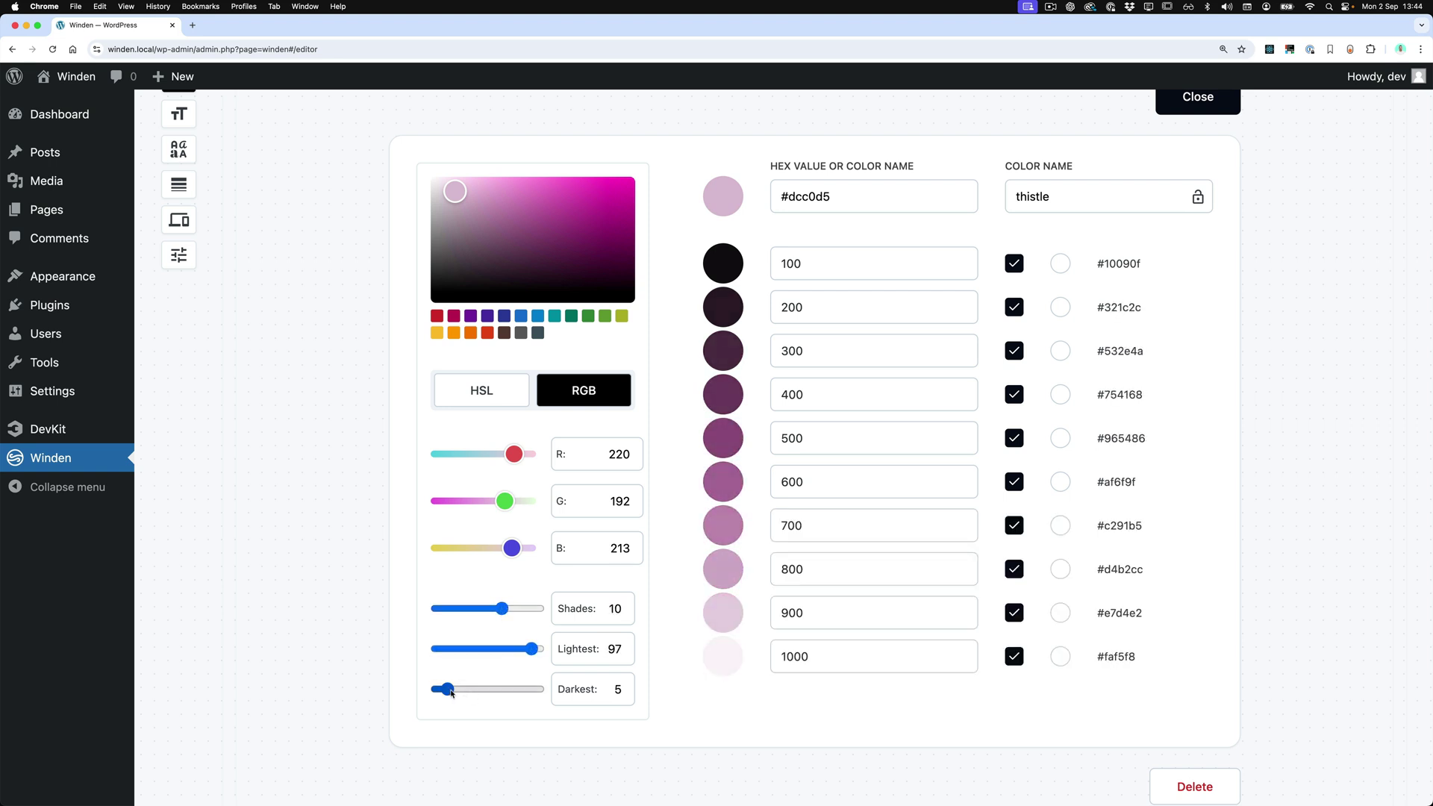
{"action": "left_click_drag", "start_coordinate": [448, 689], "coordinate": [484, 689]}
{"action": "left_click_drag", "start_coordinate": [532, 649], "coordinate": [541, 654]}
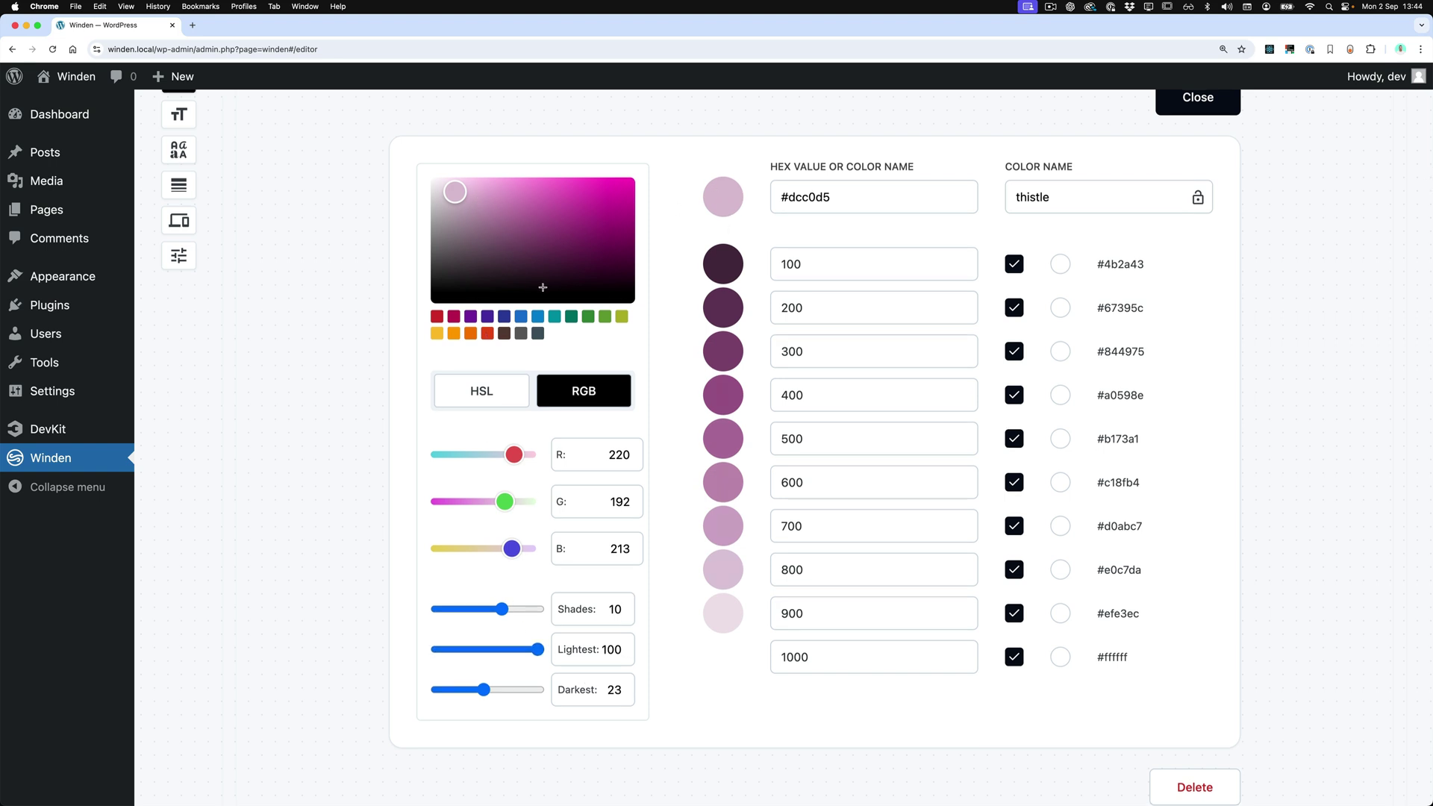
- Try several preset swatches, settling on crimson #c2185b as the base colour
{"action": "left_click", "coordinate": [538, 319]}
{"action": "left_click", "coordinate": [556, 319]}
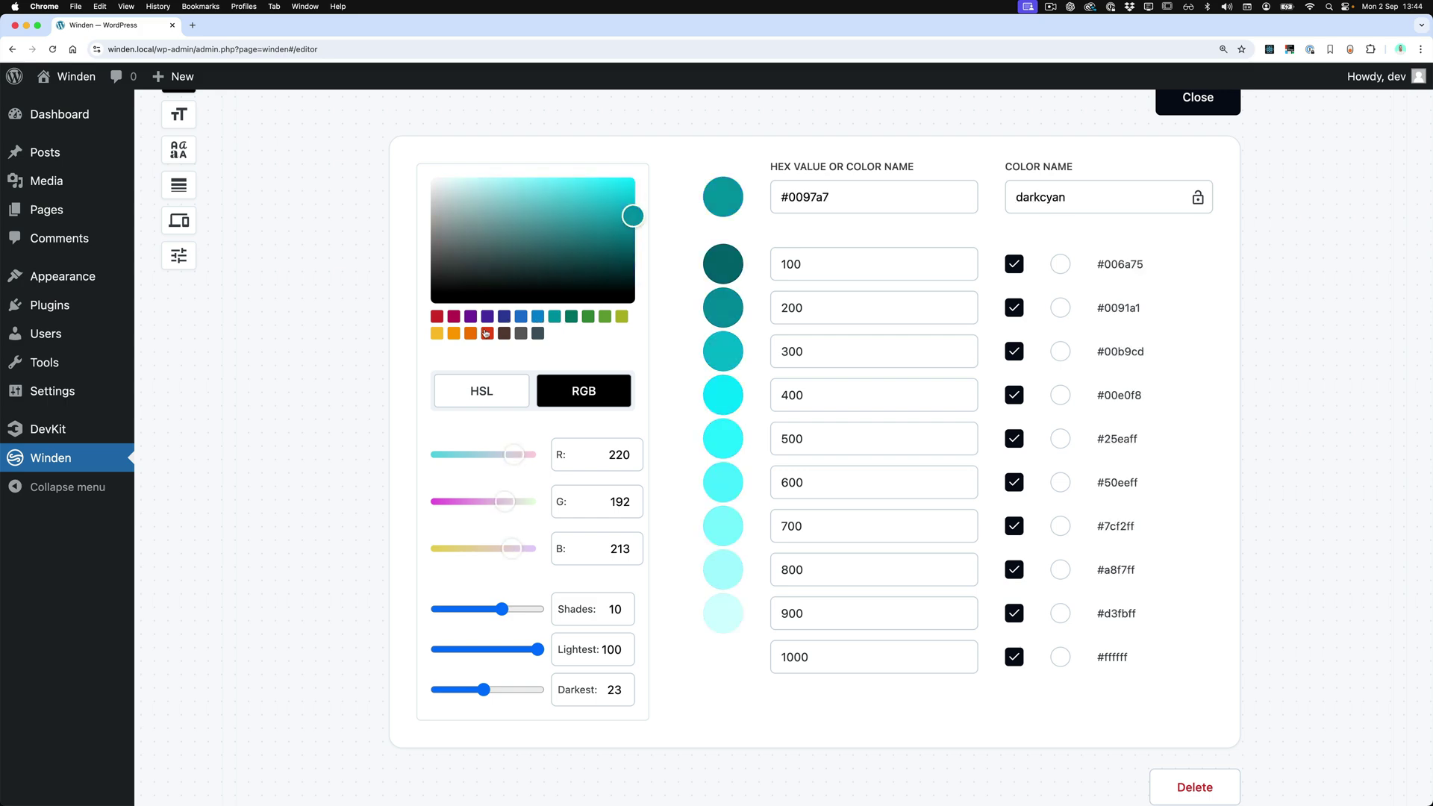
{"action": "left_click", "coordinate": [472, 334]}
{"action": "left_click", "coordinate": [487, 333]}
{"action": "left_click", "coordinate": [471, 320]}
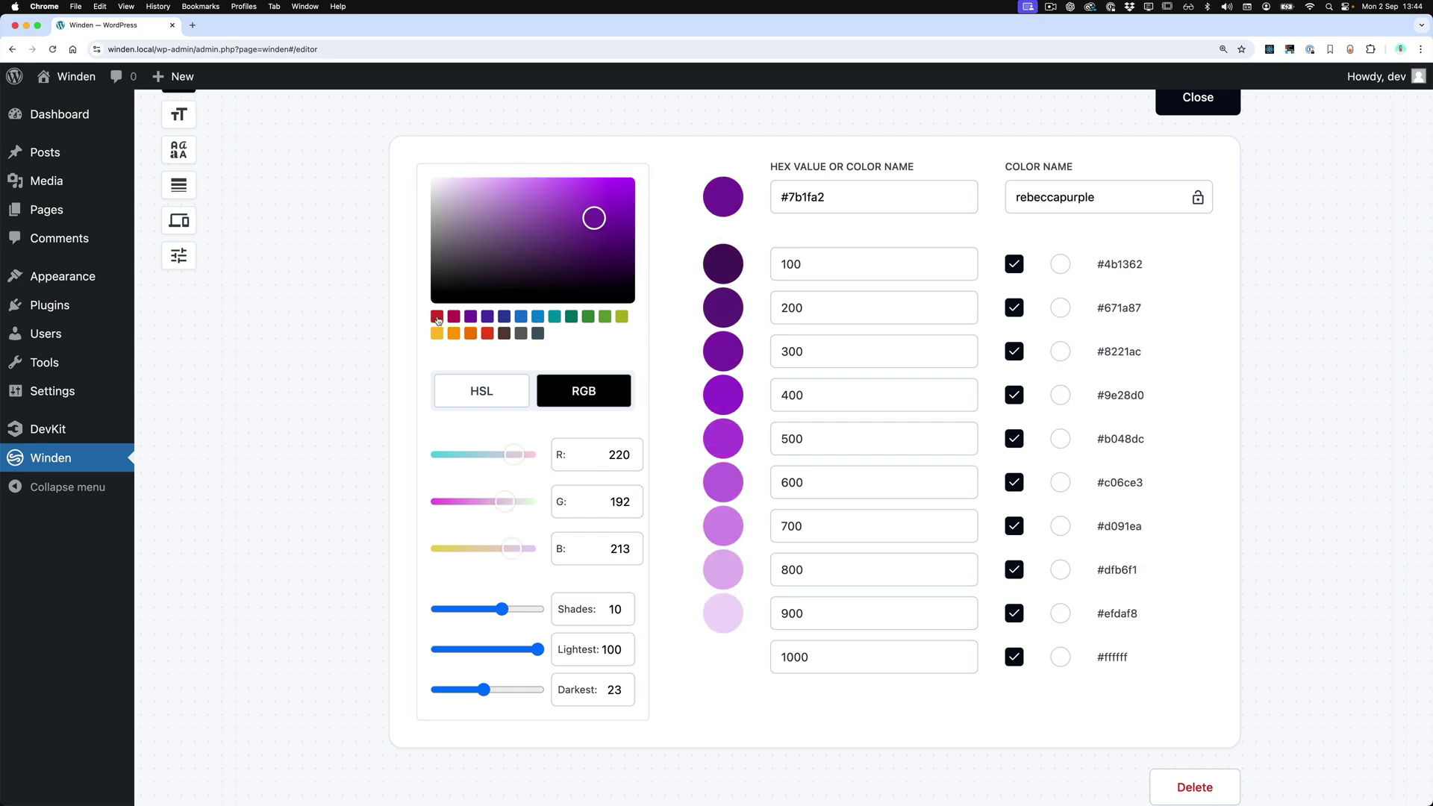
{"action": "left_click", "coordinate": [439, 320]}
{"action": "left_click", "coordinate": [453, 317]}
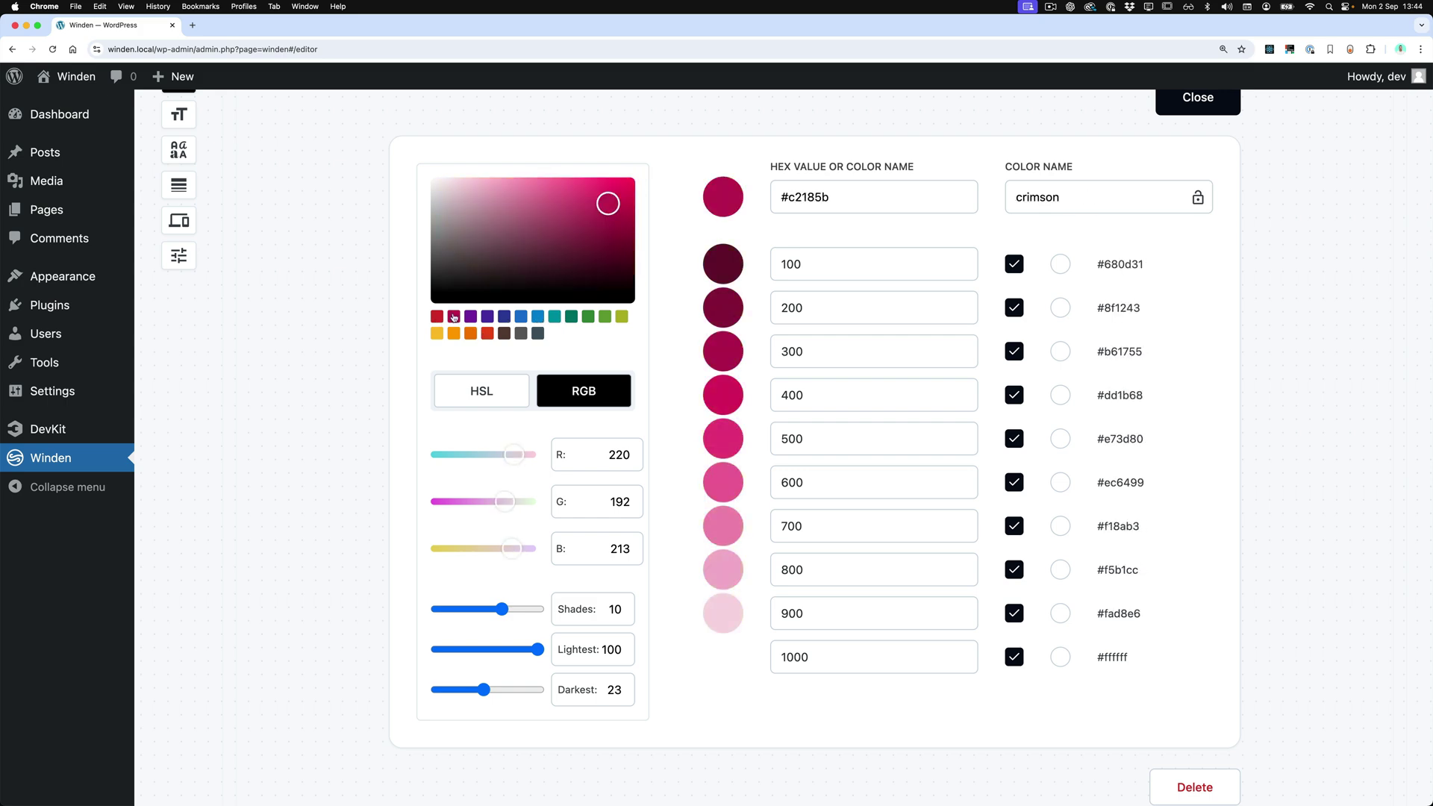
- Try 'red' and then 'olive' as the base colour in the Hex field
{"action": "left_click", "coordinate": [848, 195]}
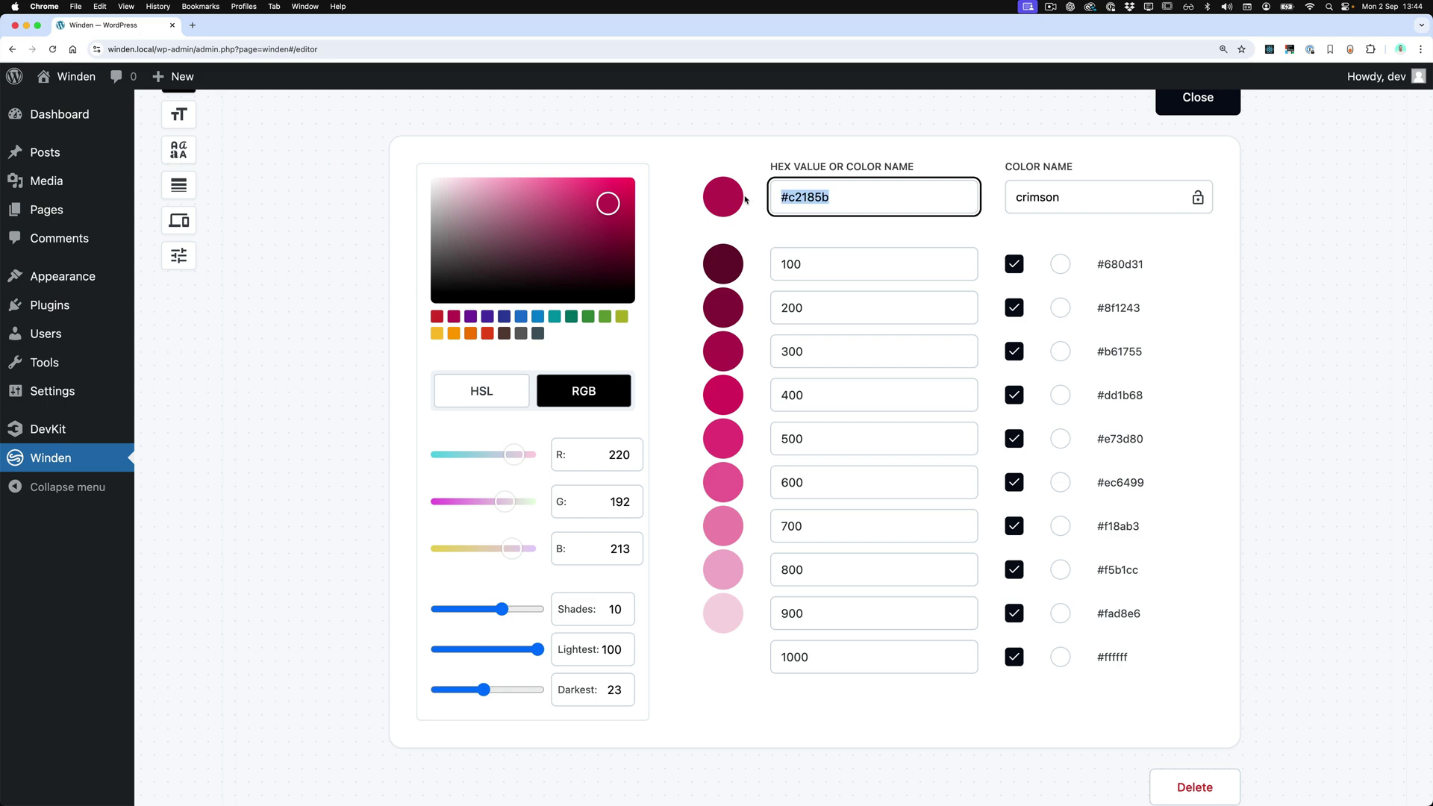
{"action": "type", "text": "red"}
{"action": "key", "text": "Return"}
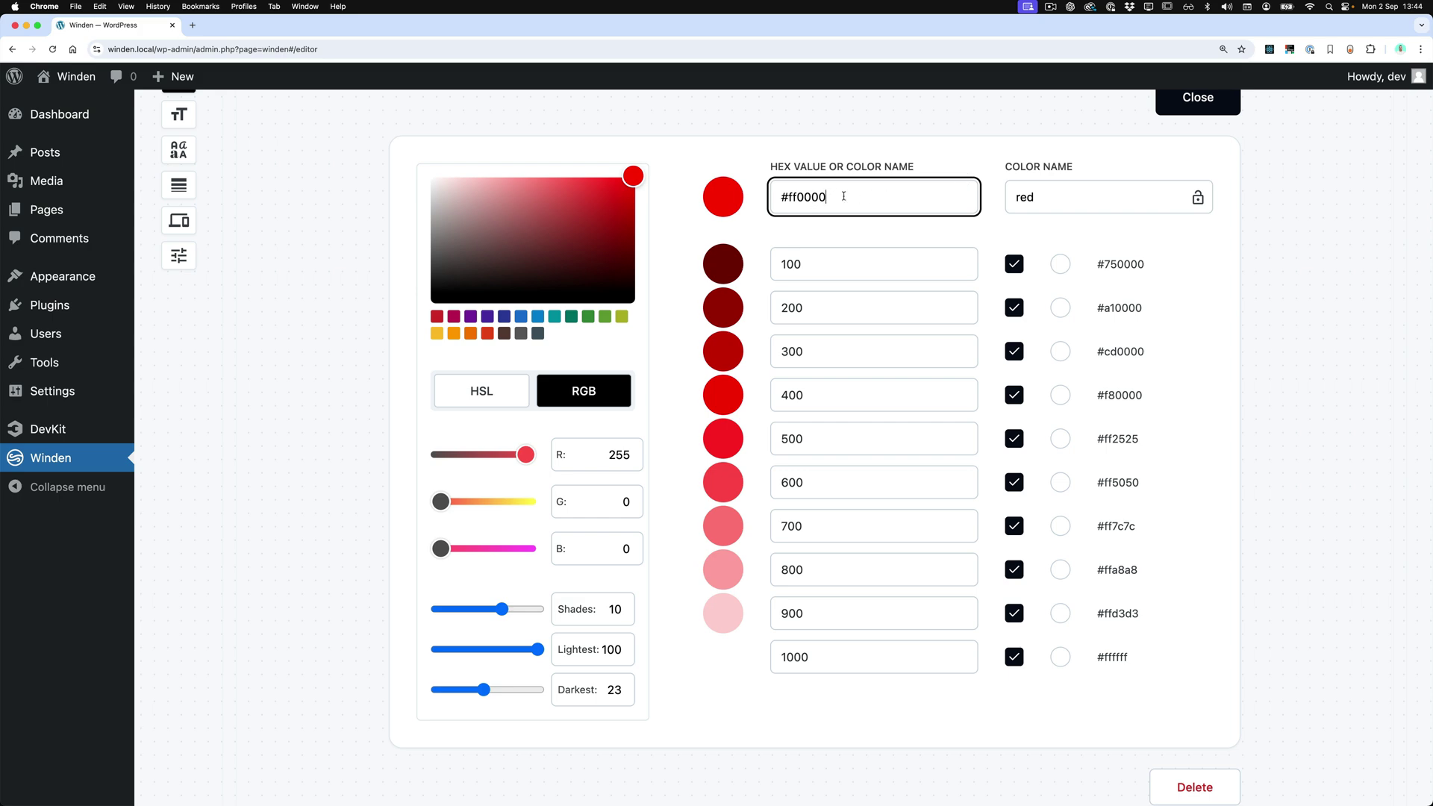
{"action": "triple_click", "coordinate": [894, 195]}
{"action": "type", "text": "olive"}
{"action": "key", "text": "Return"}
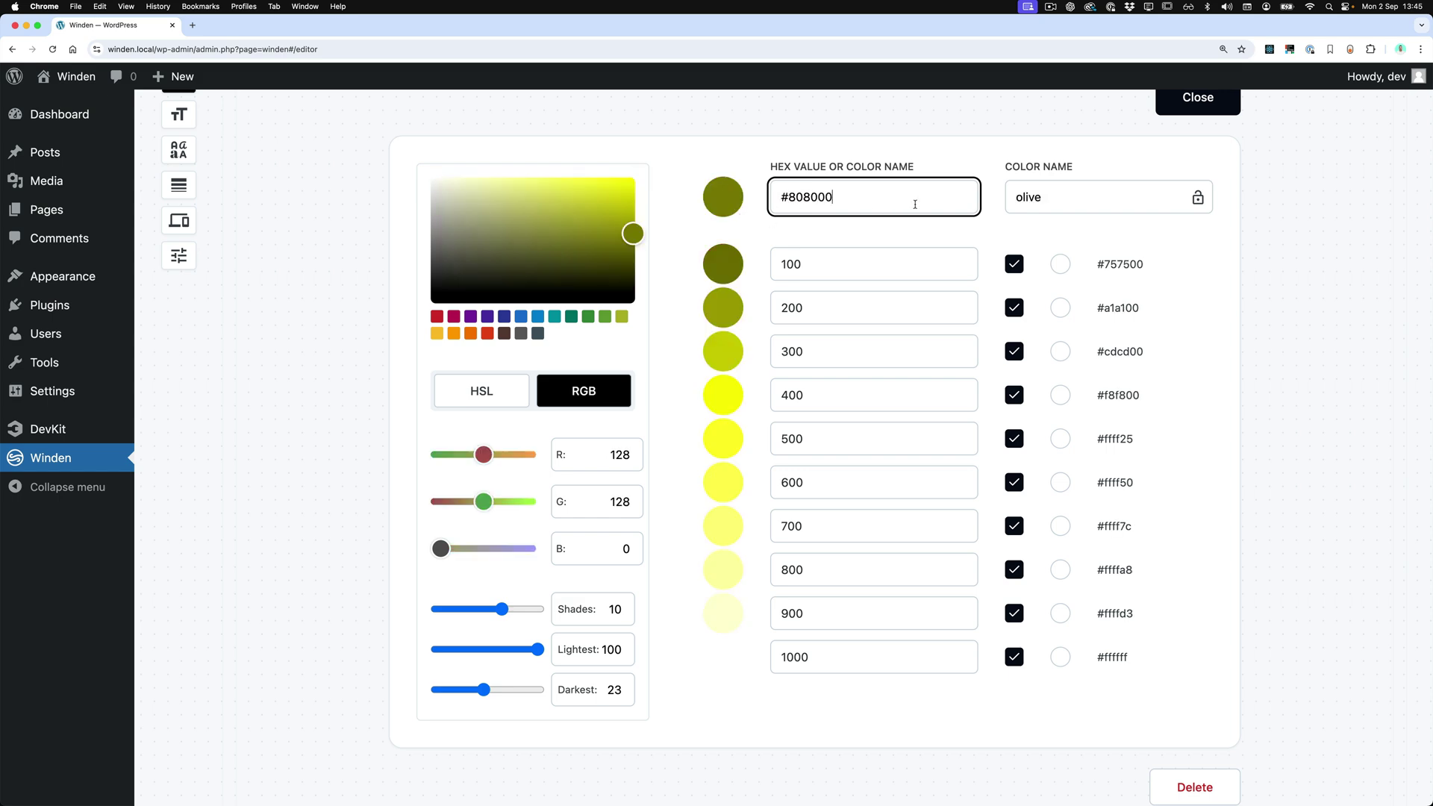
- Name the colour 'primary', lock the name, and set the Hex back to red
{"action": "key", "text": "Tab"}
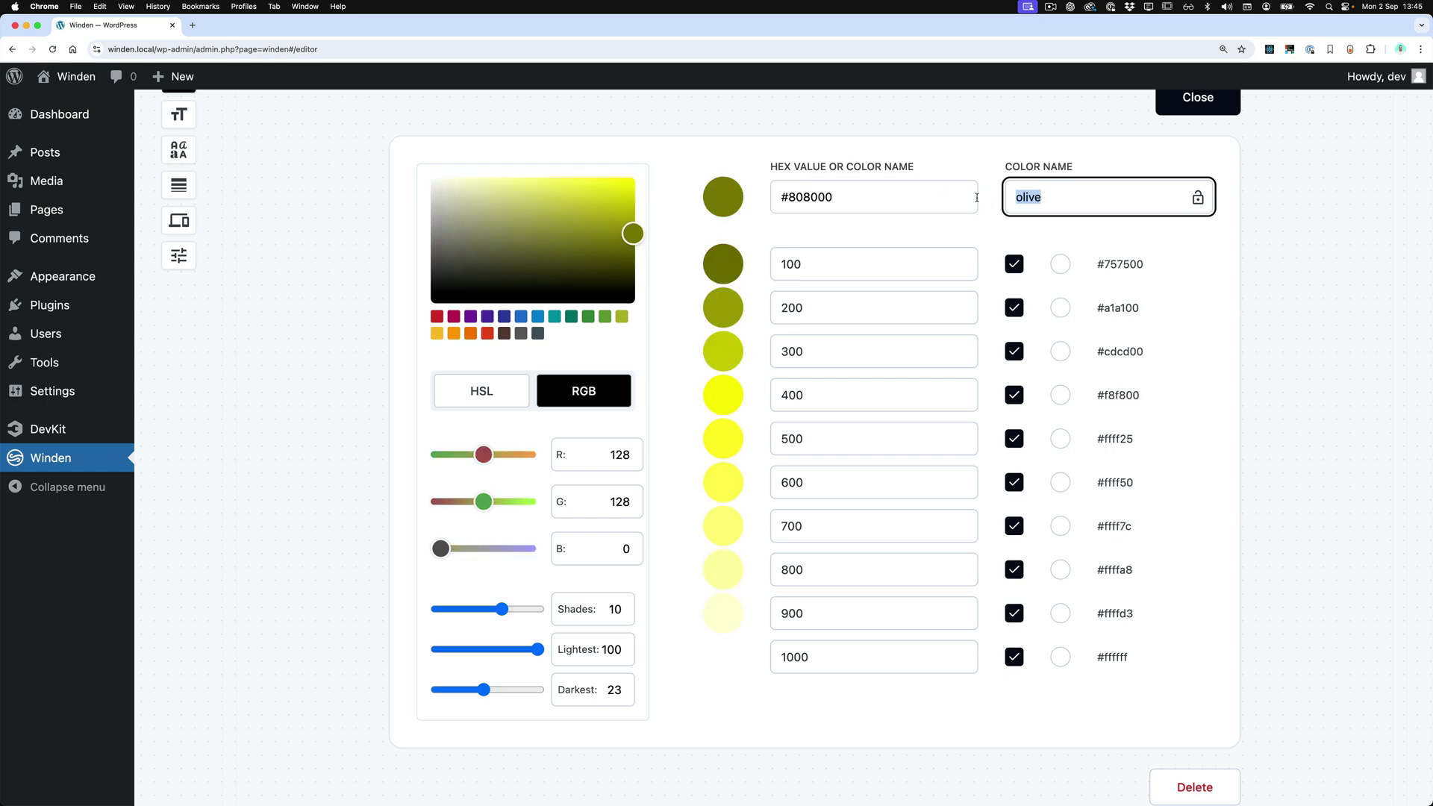
{"action": "type", "text": "primary"}
{"action": "left_click", "coordinate": [1198, 198]}
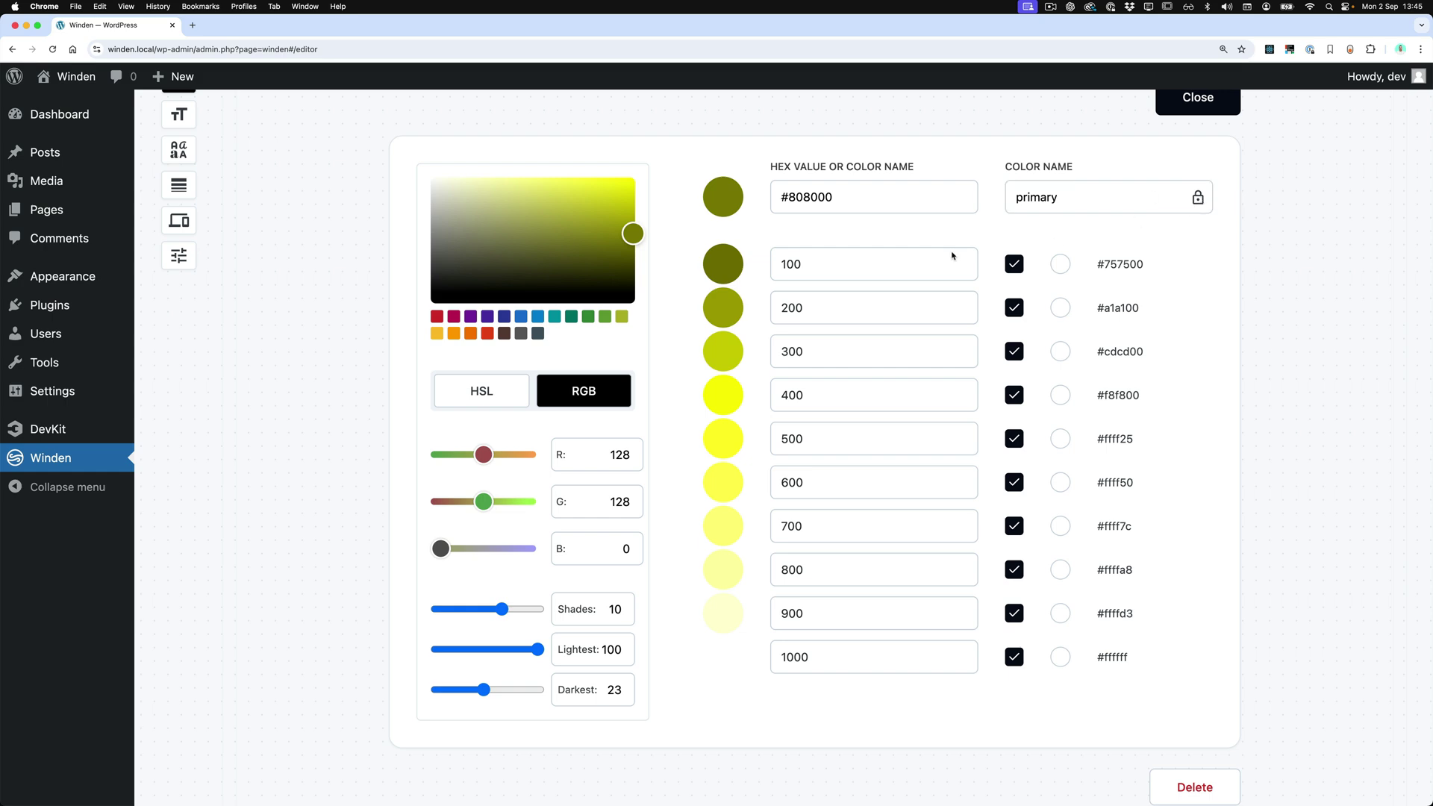
{"action": "triple_click", "coordinate": [860, 198]}
{"action": "type", "text": "red"}
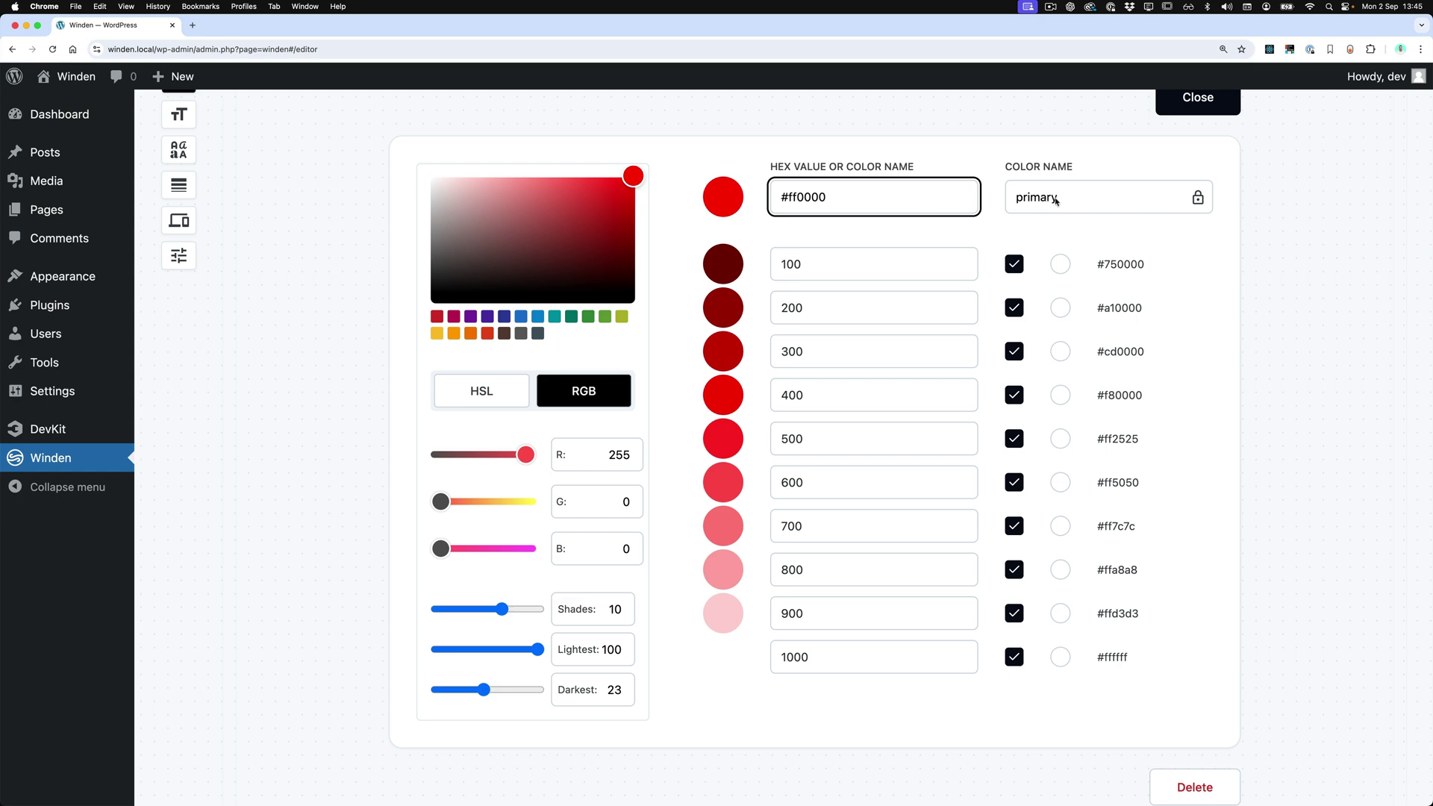
- Exclude shades 100, 200, 700, 800, 900 and 1000 from the primary palette
{"action": "scroll", "coordinate": [1045, 305], "scroll_direction": "up", "scroll_amount": 1}
{"action": "left_click", "coordinate": [1014, 266]}
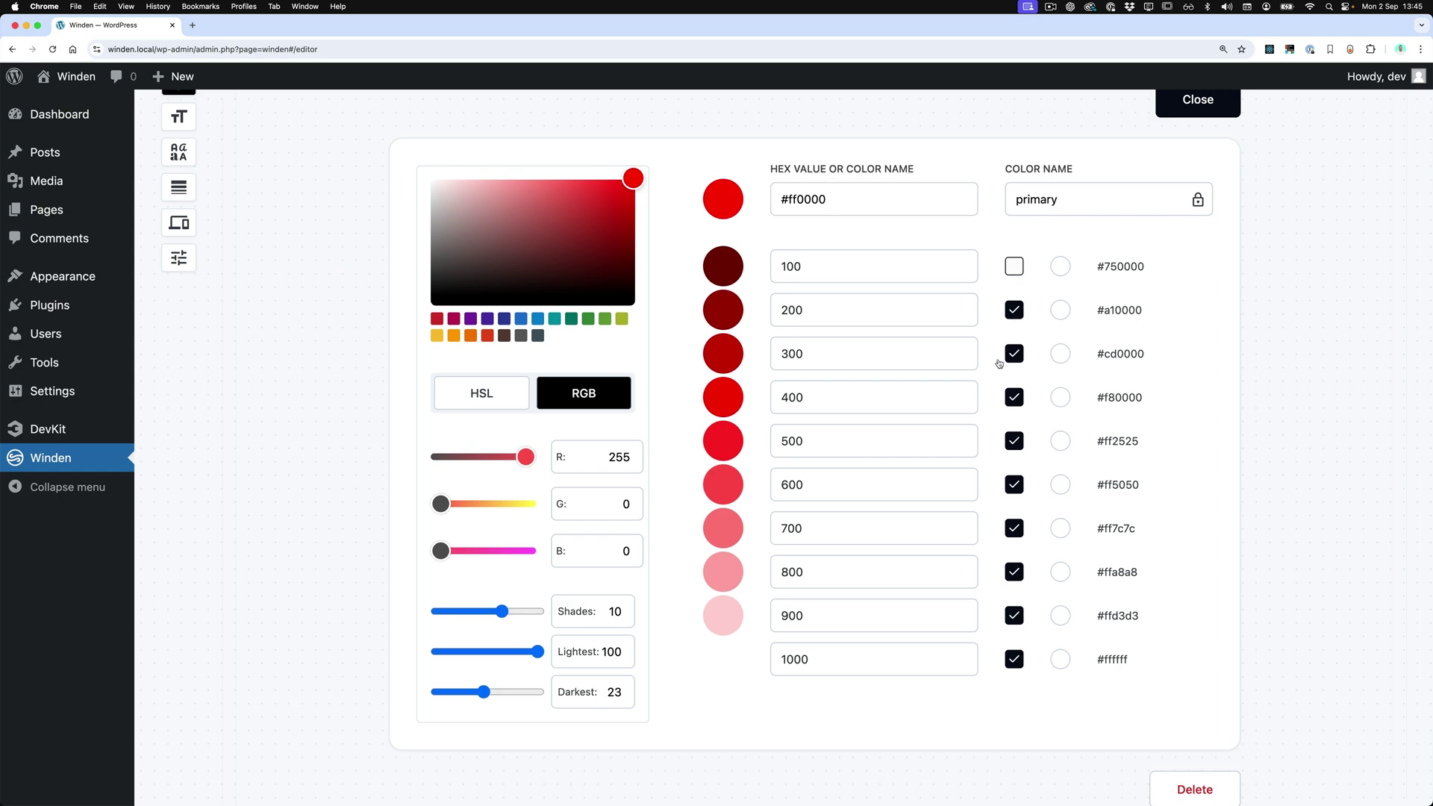
{"action": "left_click", "coordinate": [1013, 310]}
{"action": "left_click", "coordinate": [1016, 660]}
{"action": "left_click", "coordinate": [1015, 617]}
{"action": "left_click", "coordinate": [1015, 574]}
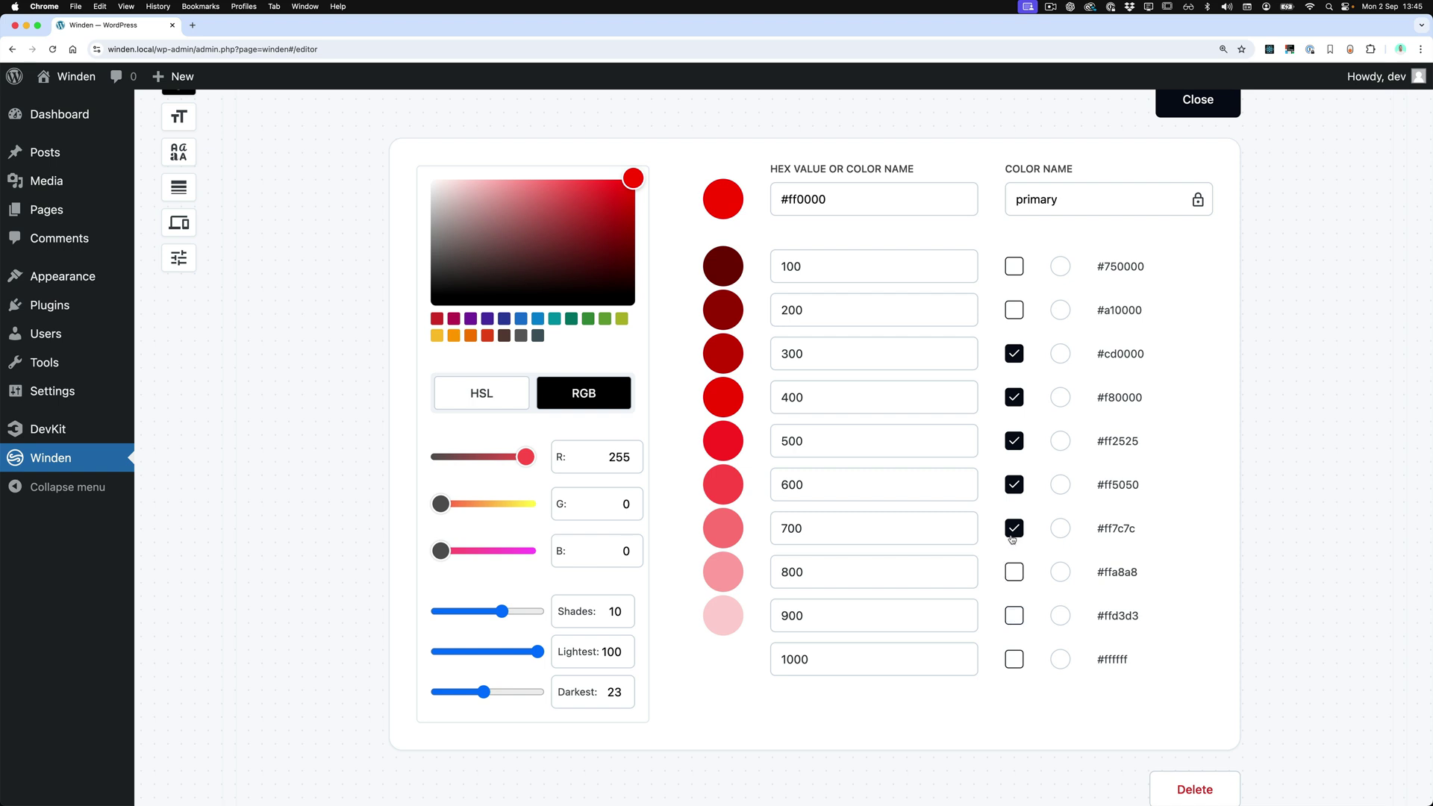
{"action": "left_click", "coordinate": [1016, 531]}
- Make shade 300 the default, rename shade 500 to 'hover' and label 600 'border'
{"action": "left_click_drag", "start_coordinate": [896, 356], "coordinate": [750, 352]}
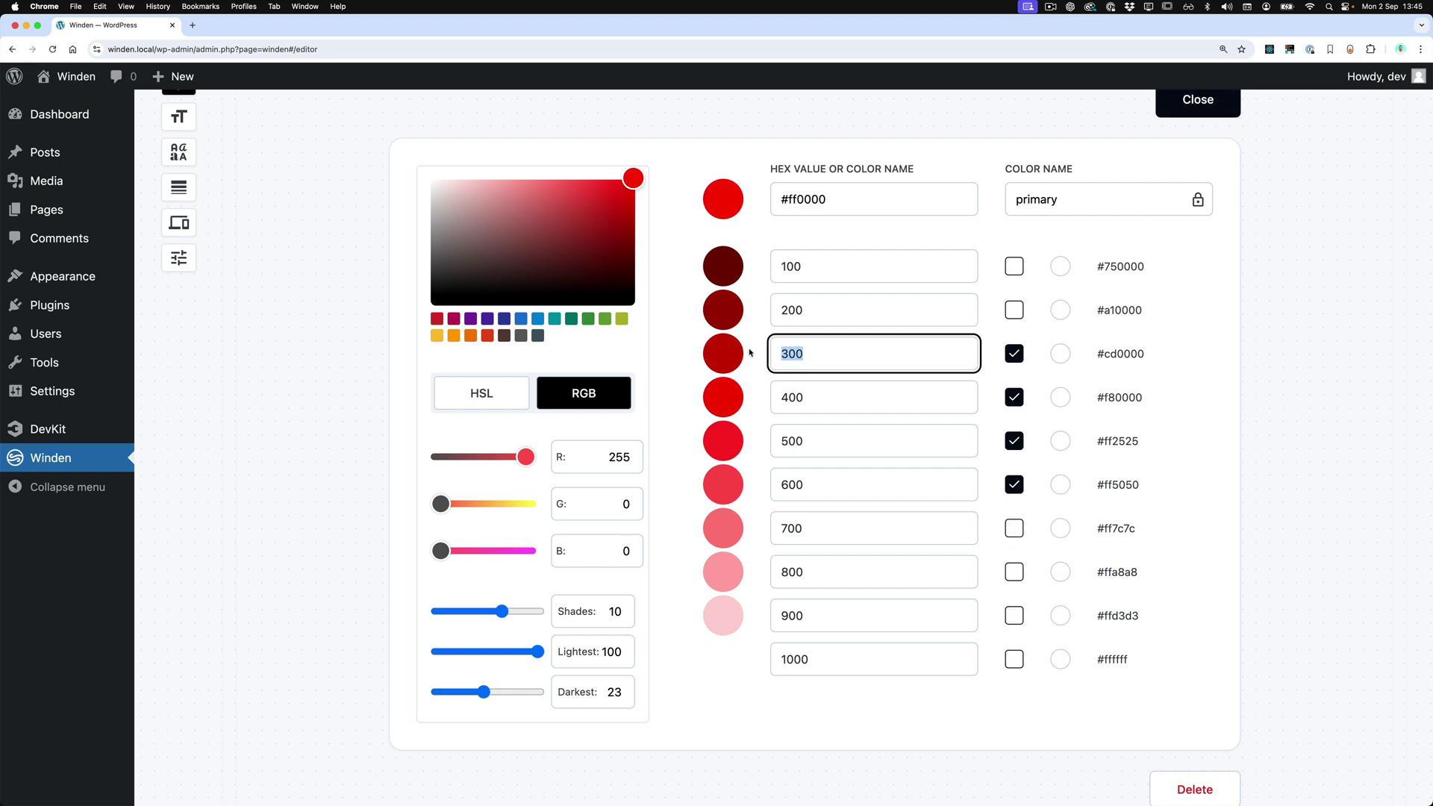
{"action": "left_click", "coordinate": [1060, 353]}
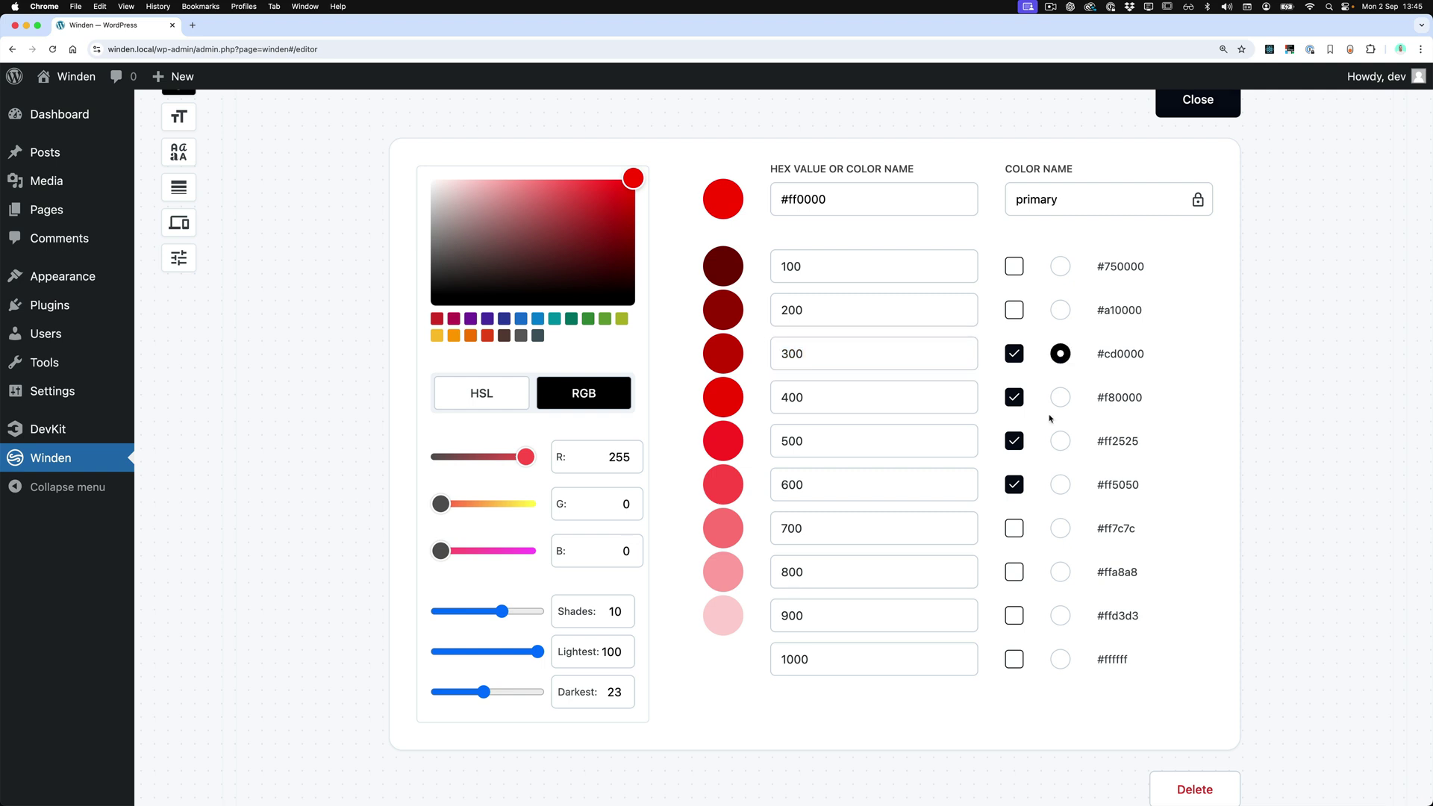
{"action": "left_click_drag", "start_coordinate": [838, 401], "coordinate": [726, 440]}
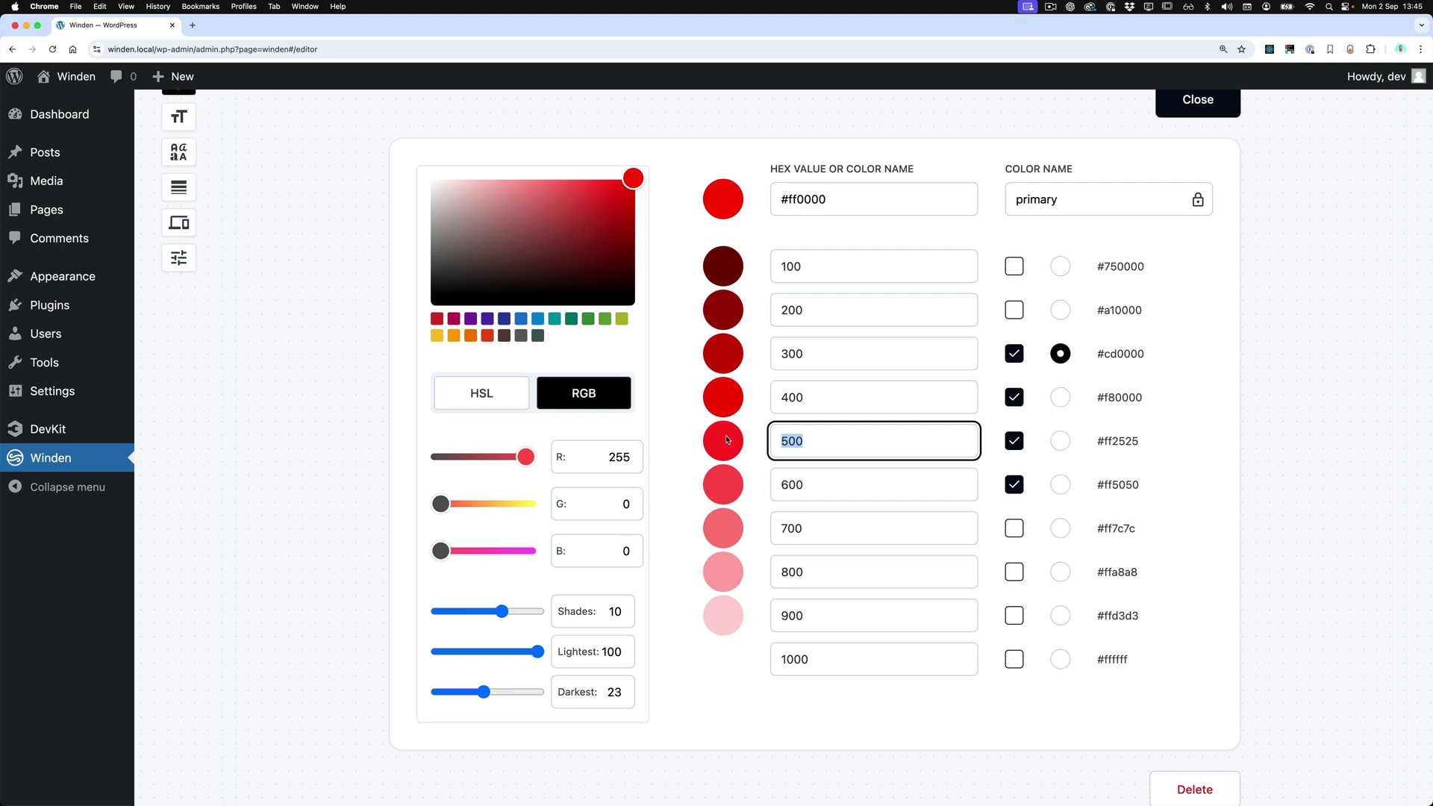
{"action": "type", "text": "hover"}
{"action": "left_click", "coordinate": [827, 484]}
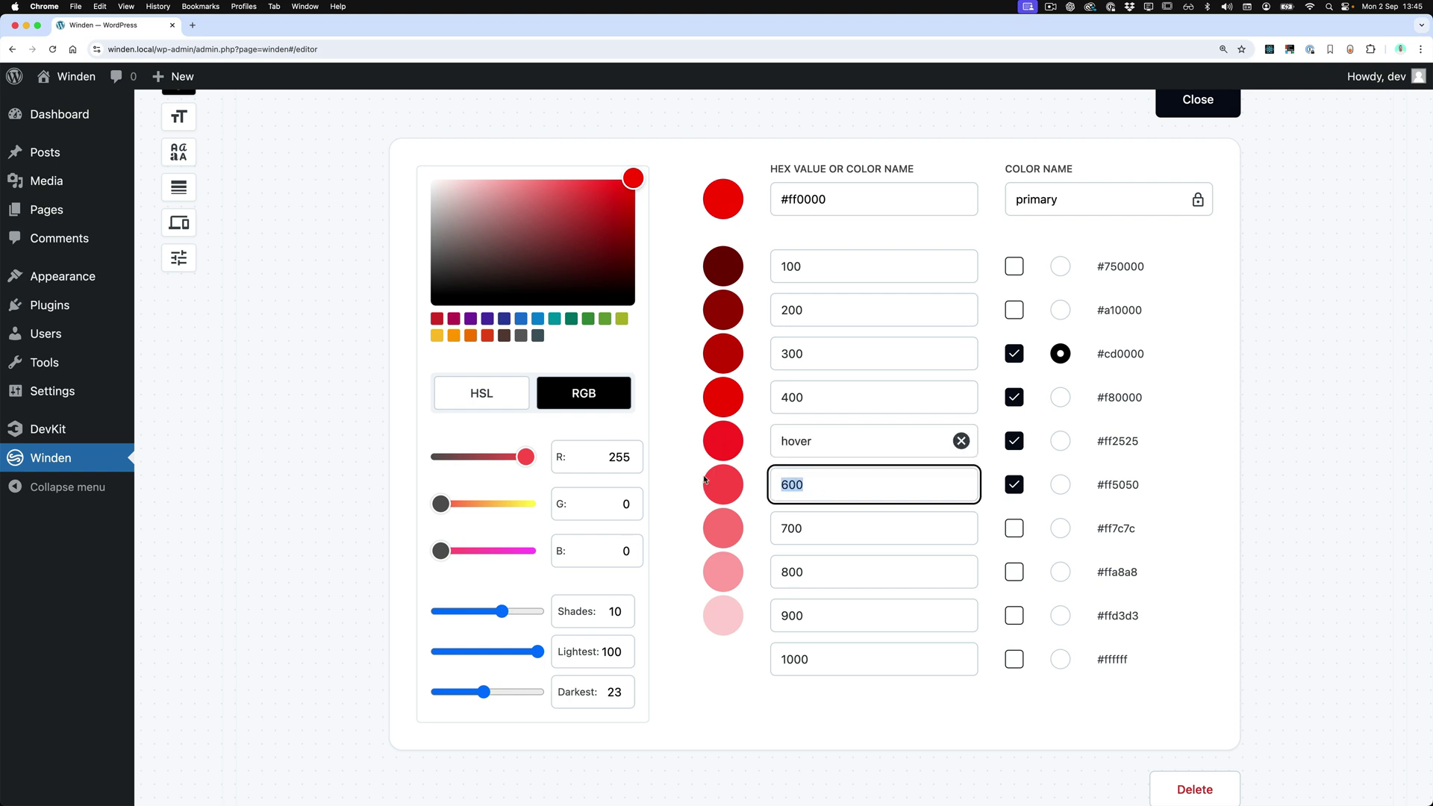
{"action": "type", "text": "border"}
- Save the palette, revert shade 600's label to its default, and save again
{"action": "scroll", "coordinate": [1194, 112], "scroll_direction": "up", "scroll_amount": 3}
{"action": "left_click", "coordinate": [1289, 129]}
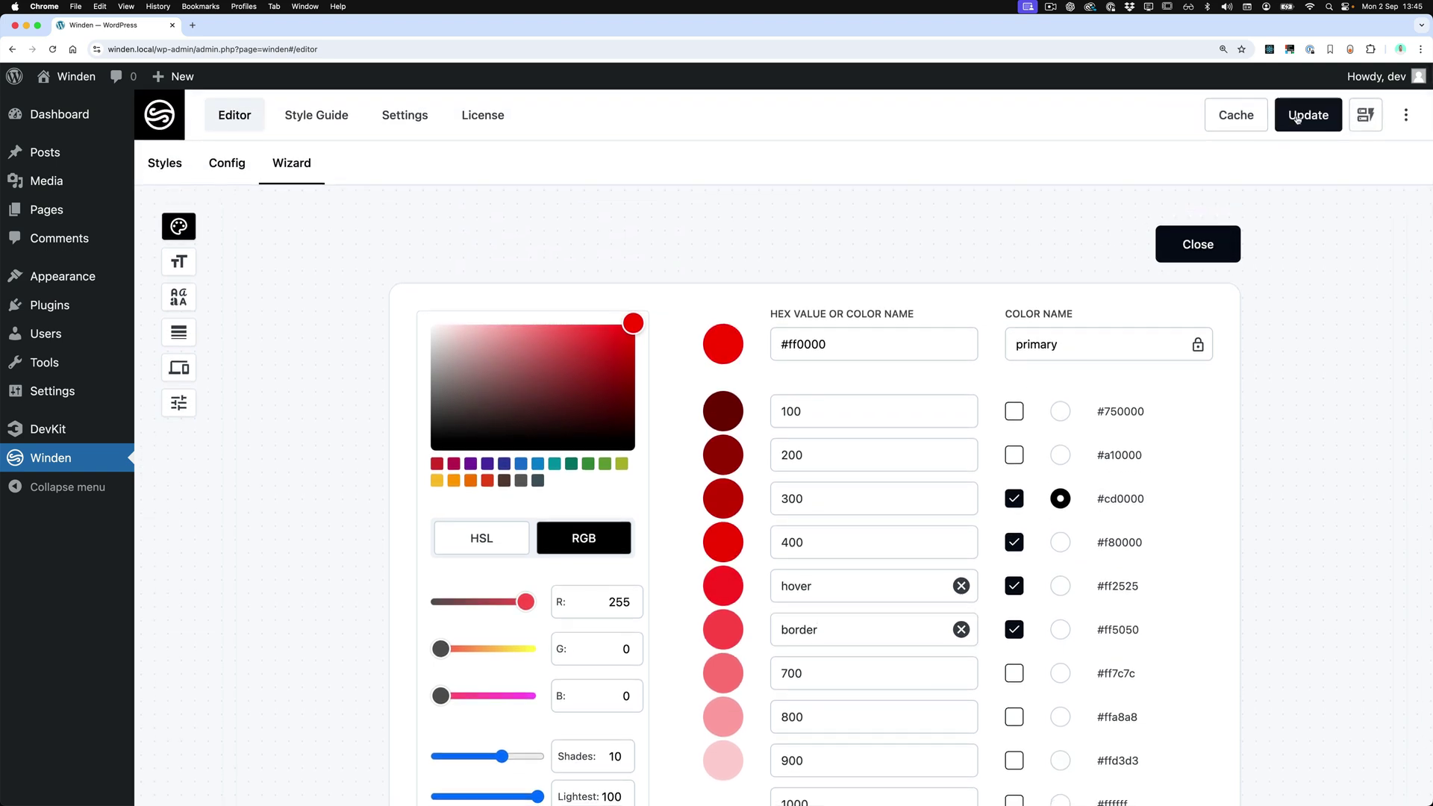
{"action": "left_click", "coordinate": [962, 631]}
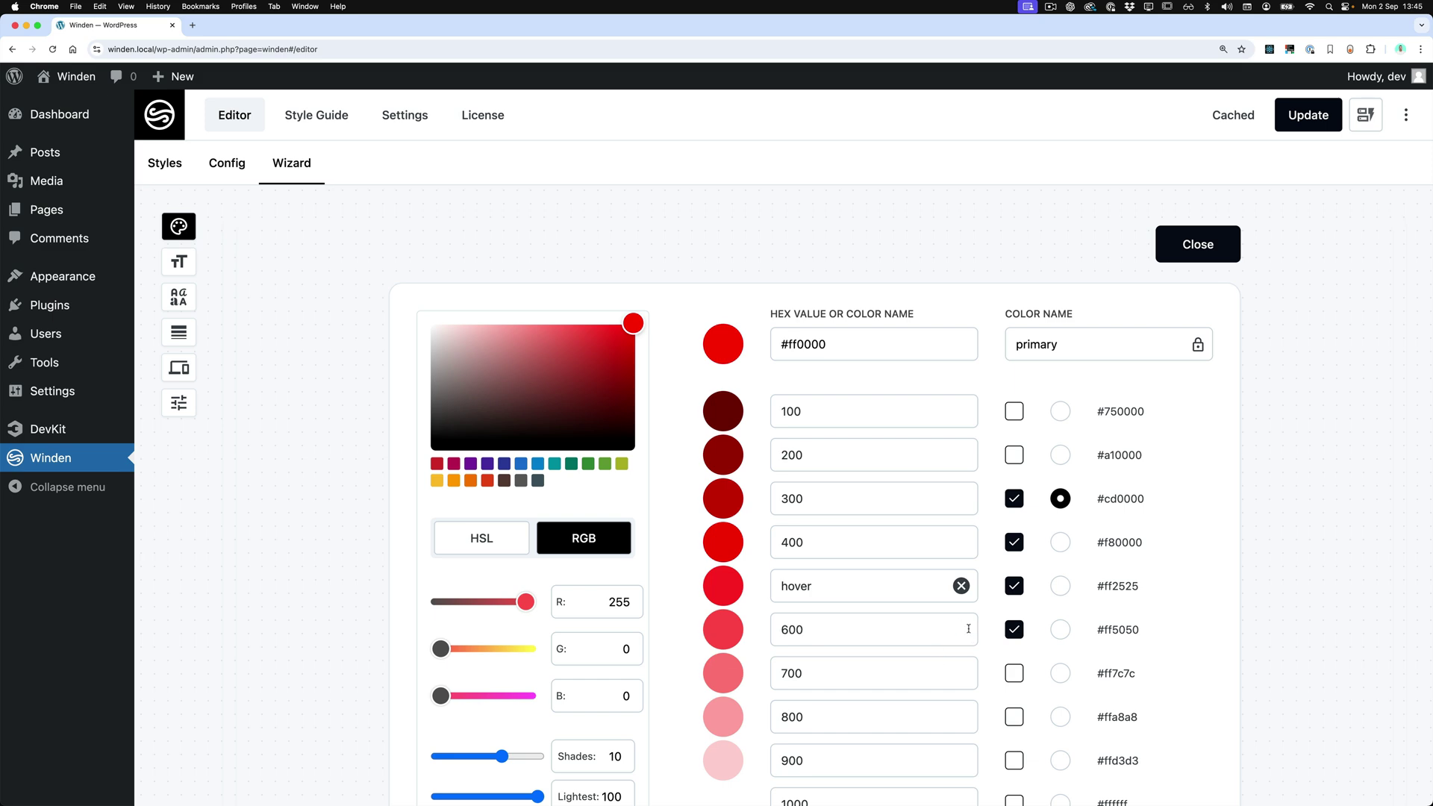
{"action": "left_click", "coordinate": [1291, 127]}
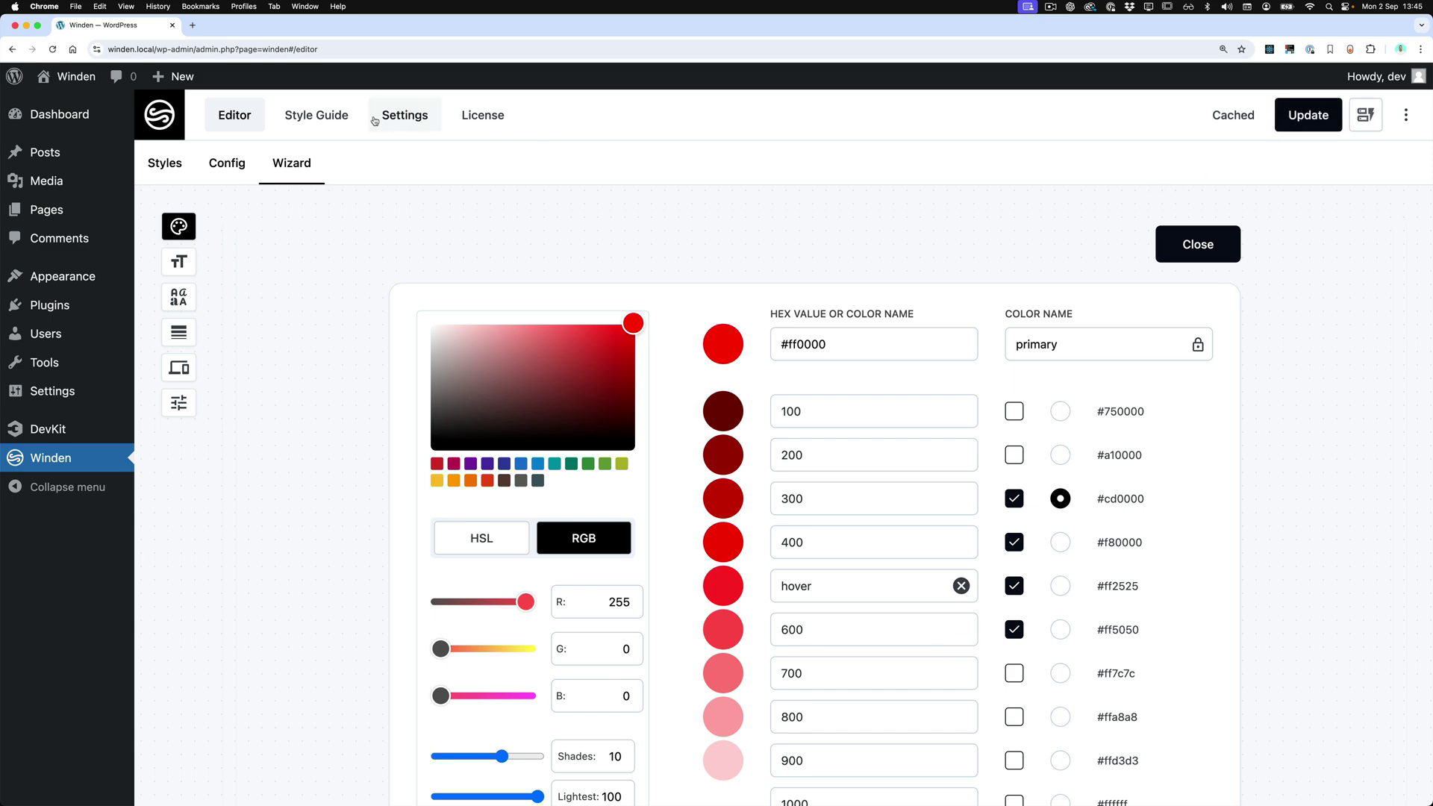
- Review the DEFAULT and hover primary shades in the Style Guide
{"action": "left_click", "coordinate": [335, 121]}
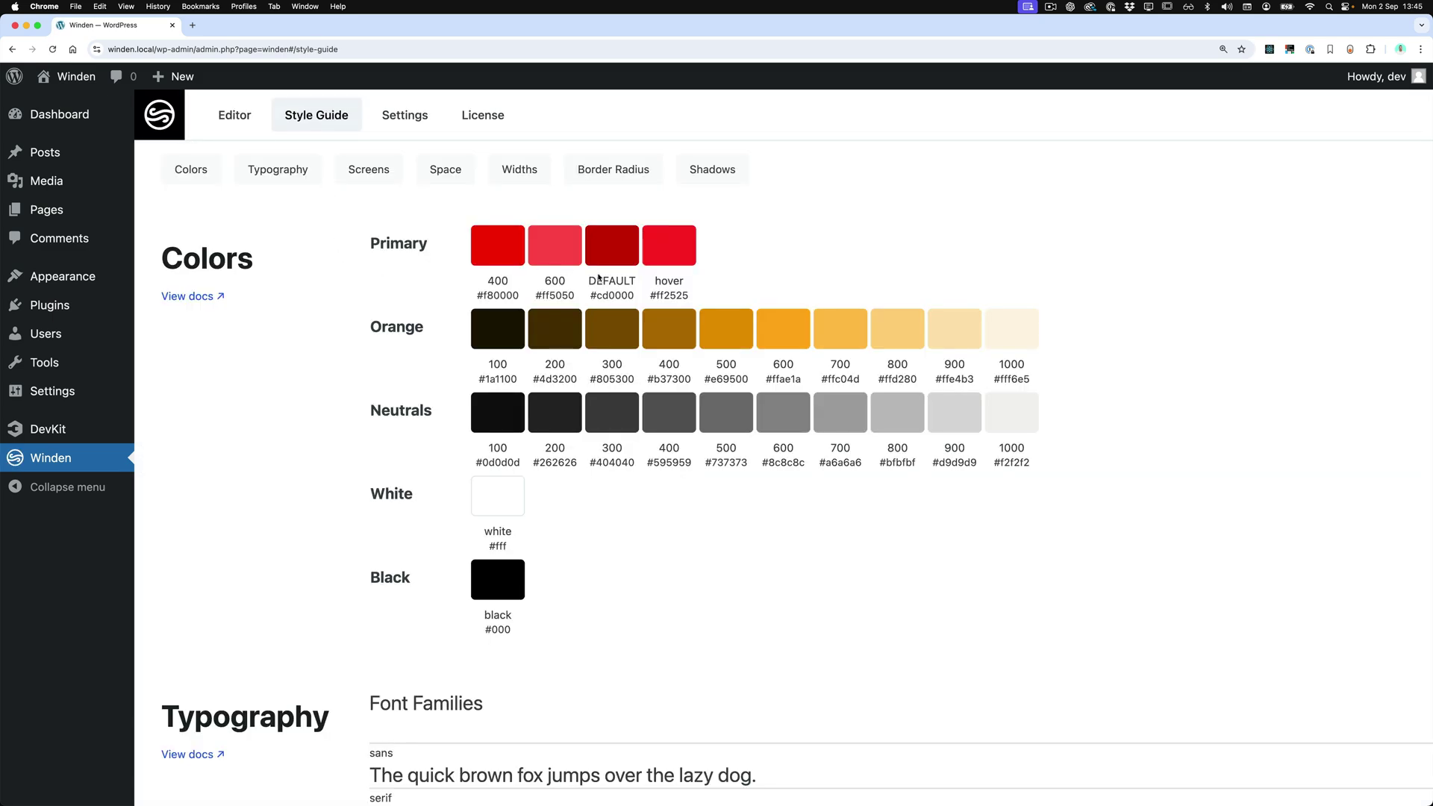
{"action": "double_click", "coordinate": [597, 281]}
{"action": "left_click_drag", "start_coordinate": [655, 282], "coordinate": [679, 282]}
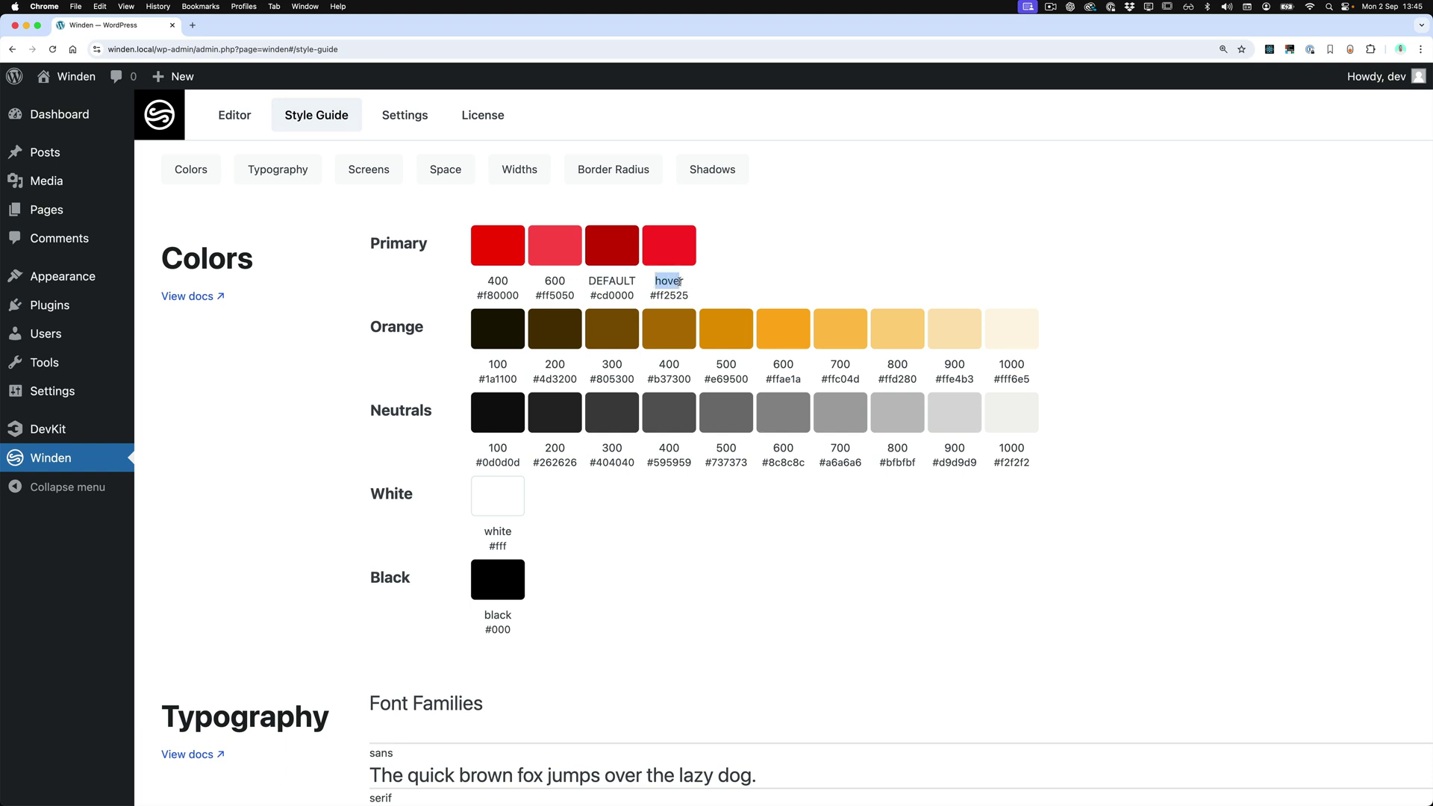
- Delete the Orange palette from the colour wizard
{"action": "left_click", "coordinate": [235, 118]}
{"action": "left_click", "coordinate": [292, 161]}
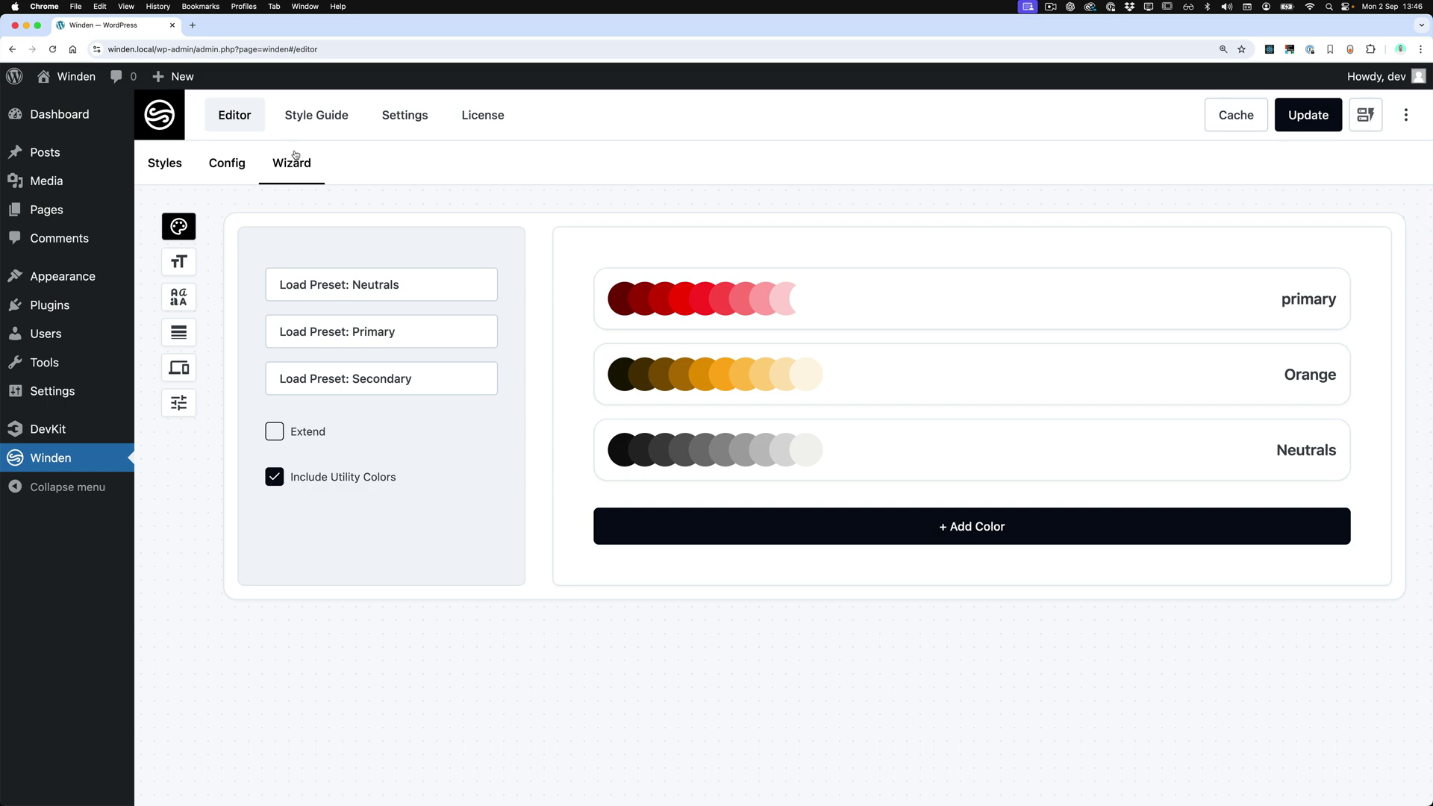
{"action": "left_click", "coordinate": [995, 381]}
{"action": "scroll", "coordinate": [971, 388], "scroll_direction": "down", "scroll_amount": 5}
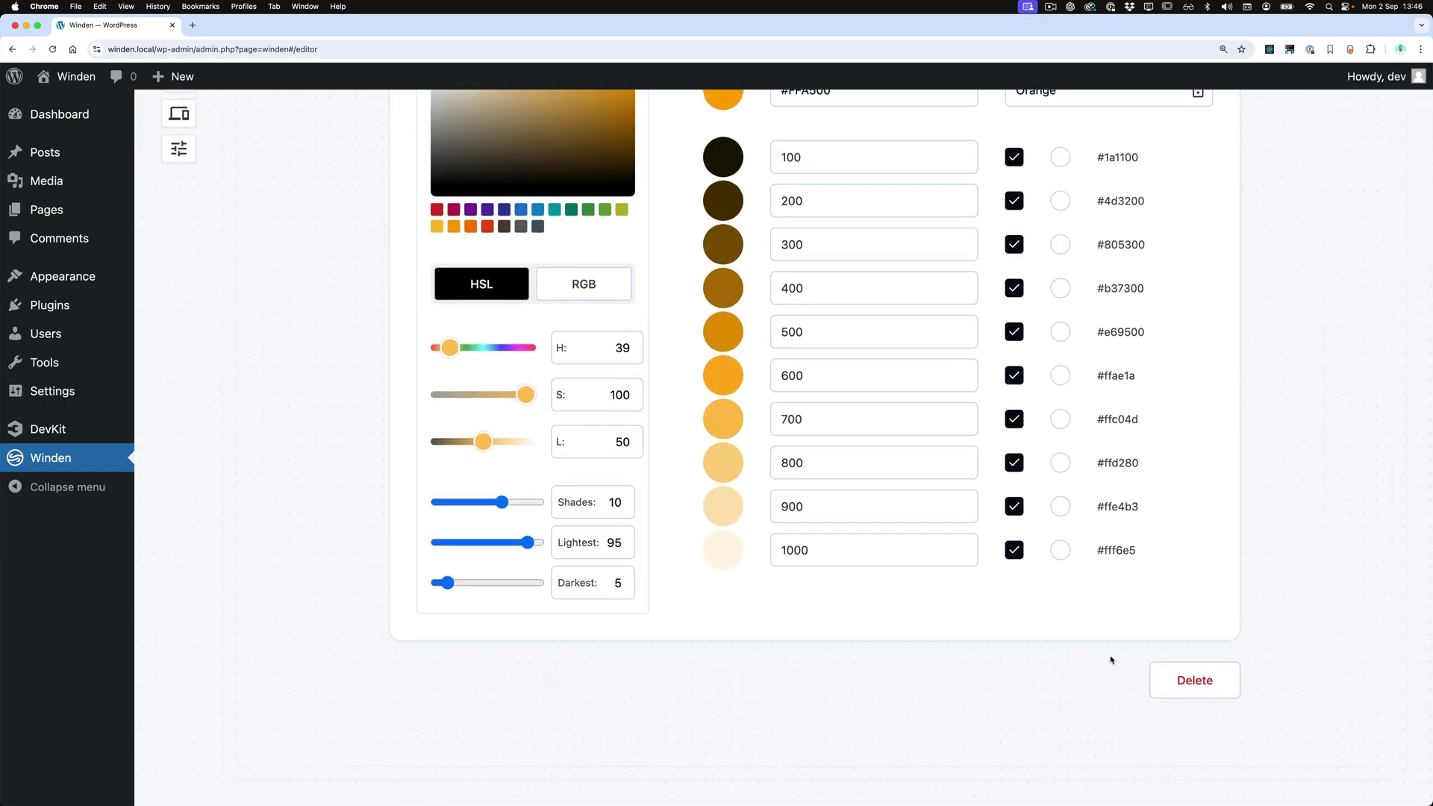
{"action": "left_click", "coordinate": [1179, 679]}
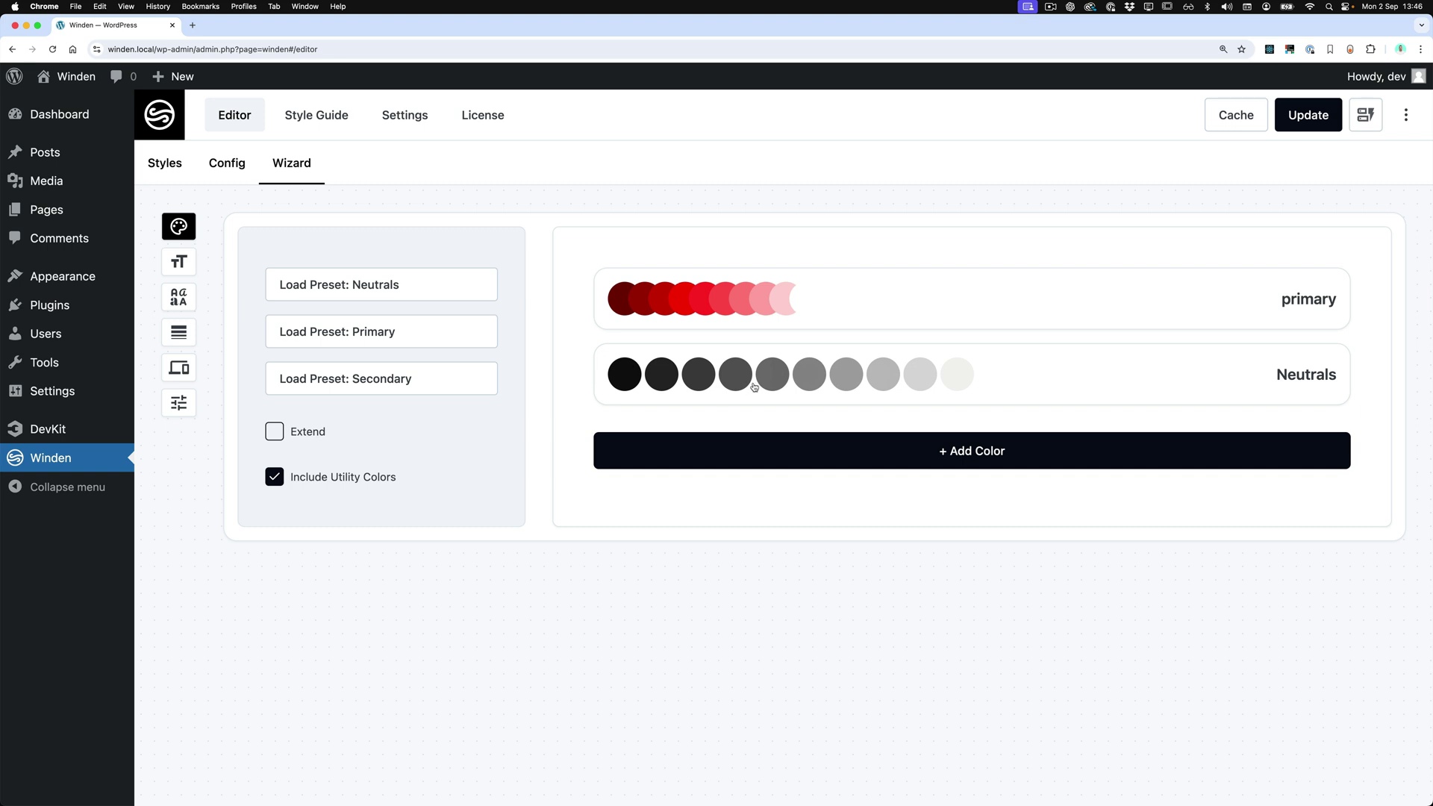
- Retint the Neutrals palette to warm #776161, giving a dimgrey palette with ten shades 100–1000
{"action": "left_click", "coordinate": [656, 374]}
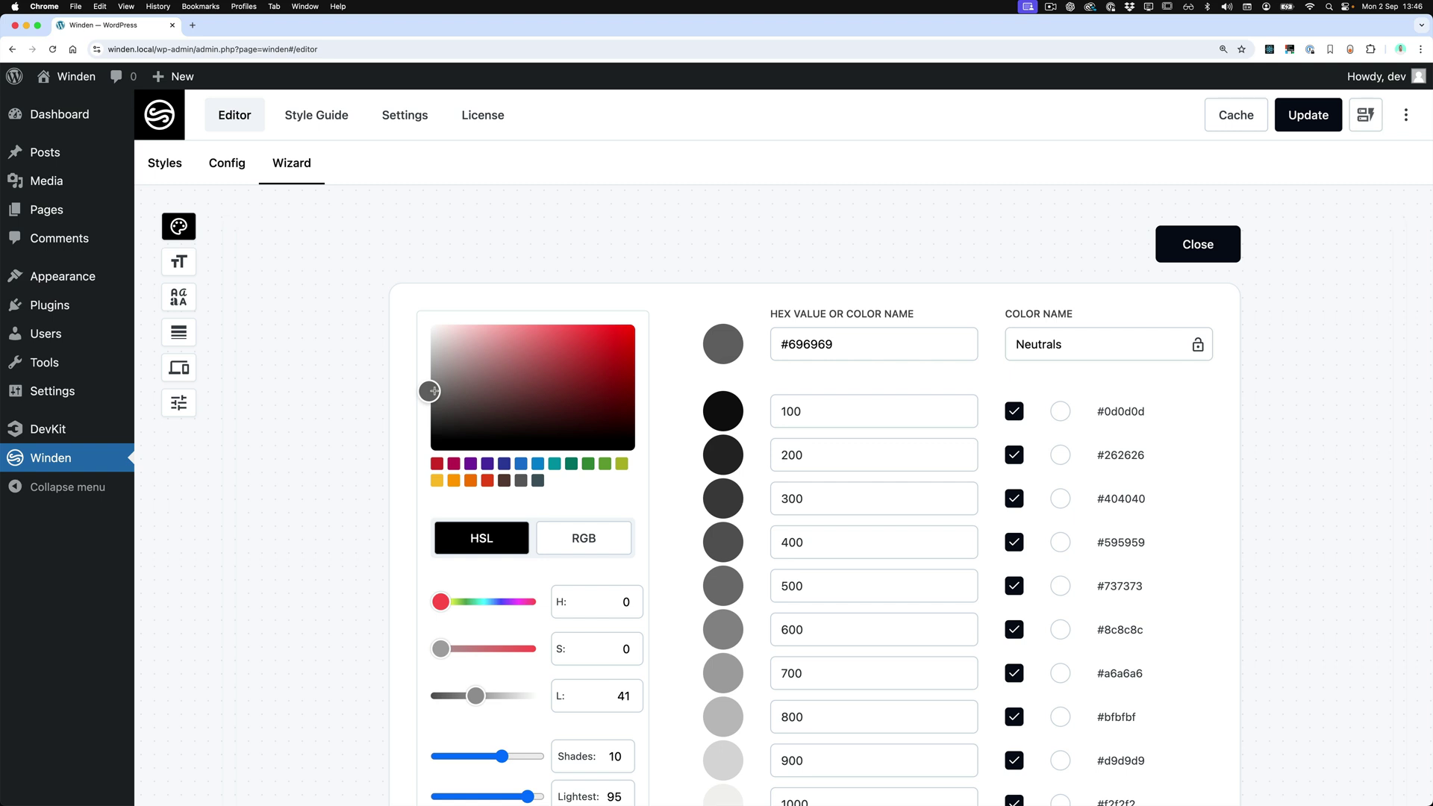
{"action": "left_click_drag", "start_coordinate": [432, 391], "coordinate": [469, 390]}
{"action": "scroll", "coordinate": [384, 409], "scroll_direction": "down", "scroll_amount": 3}
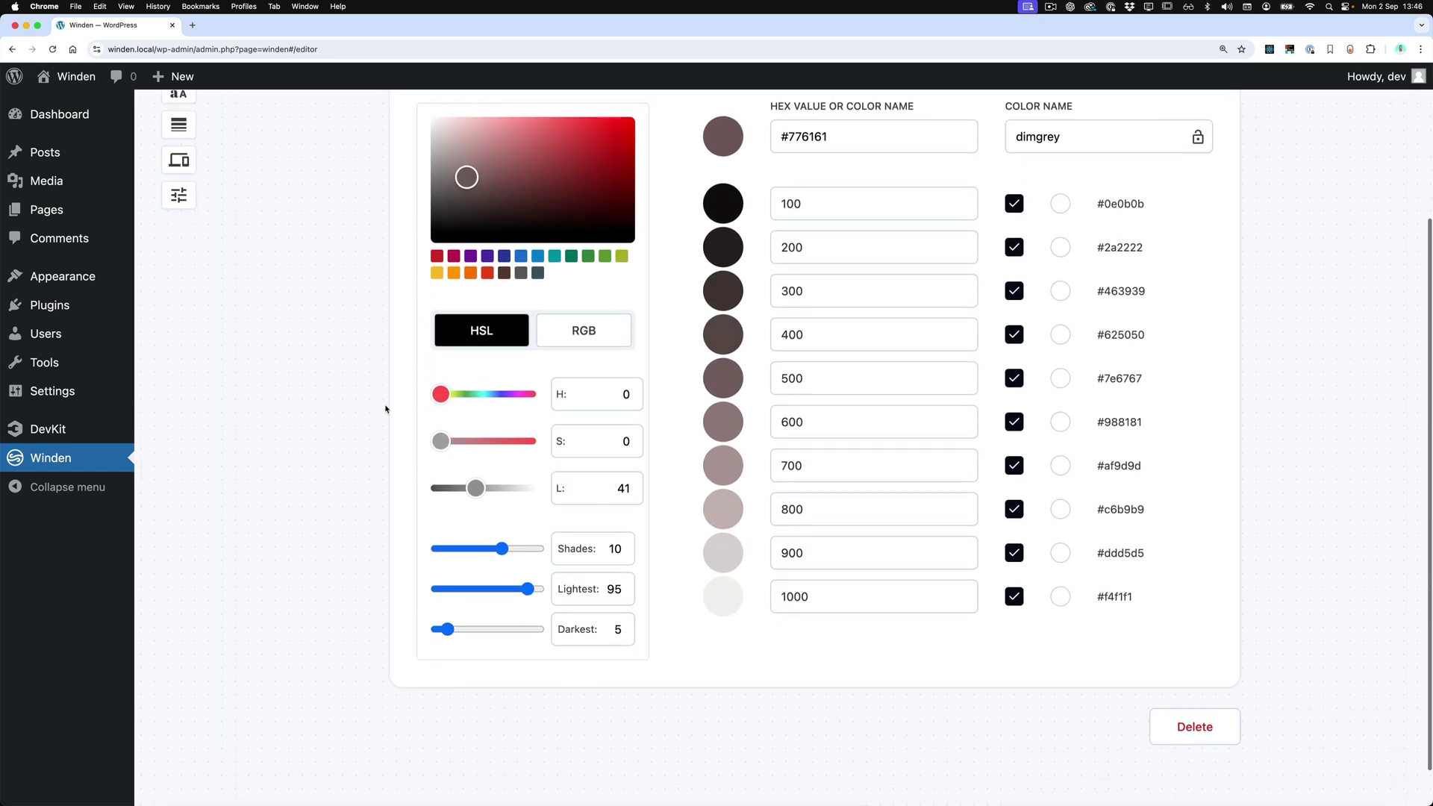
{"action": "scroll", "coordinate": [758, 403], "scroll_direction": "up", "scroll_amount": 2}
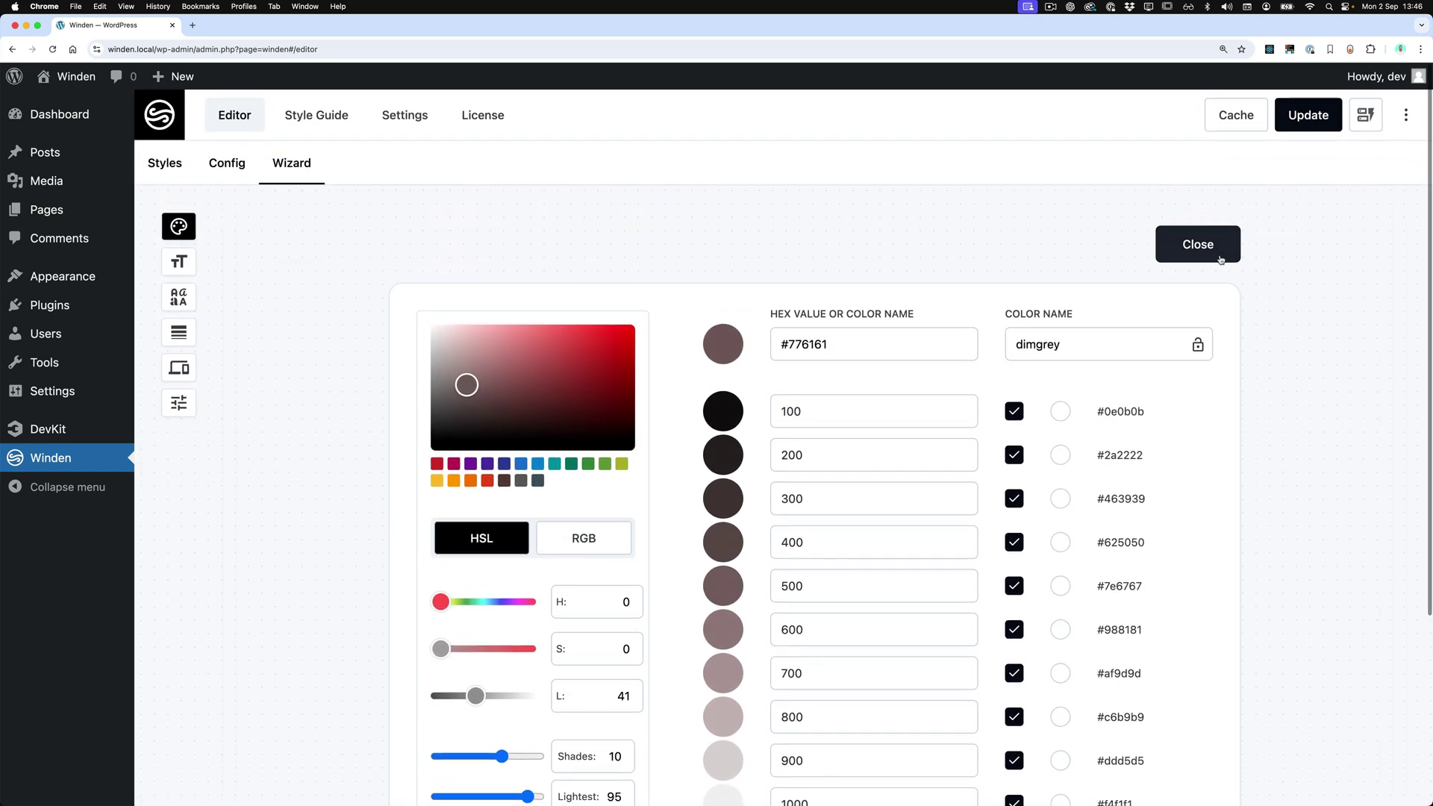
{"action": "scroll", "coordinate": [1190, 467], "scroll_direction": "down", "scroll_amount": 4}
{"action": "scroll", "coordinate": [1209, 739], "scroll_direction": "up", "scroll_amount": 5}
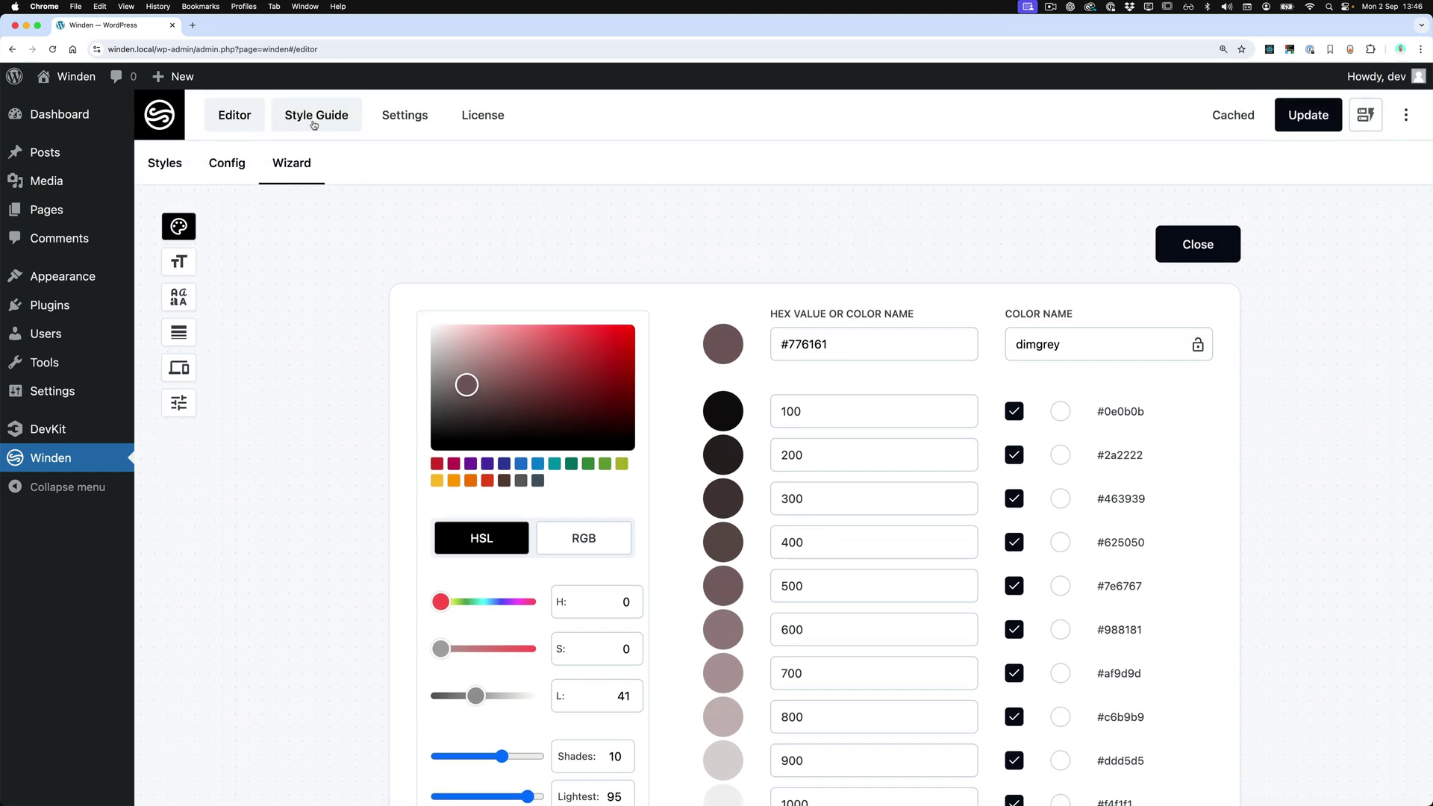
- Check the generated style guide colours, then return to the Wizard's colour palettes
{"action": "left_click", "coordinate": [318, 122]}
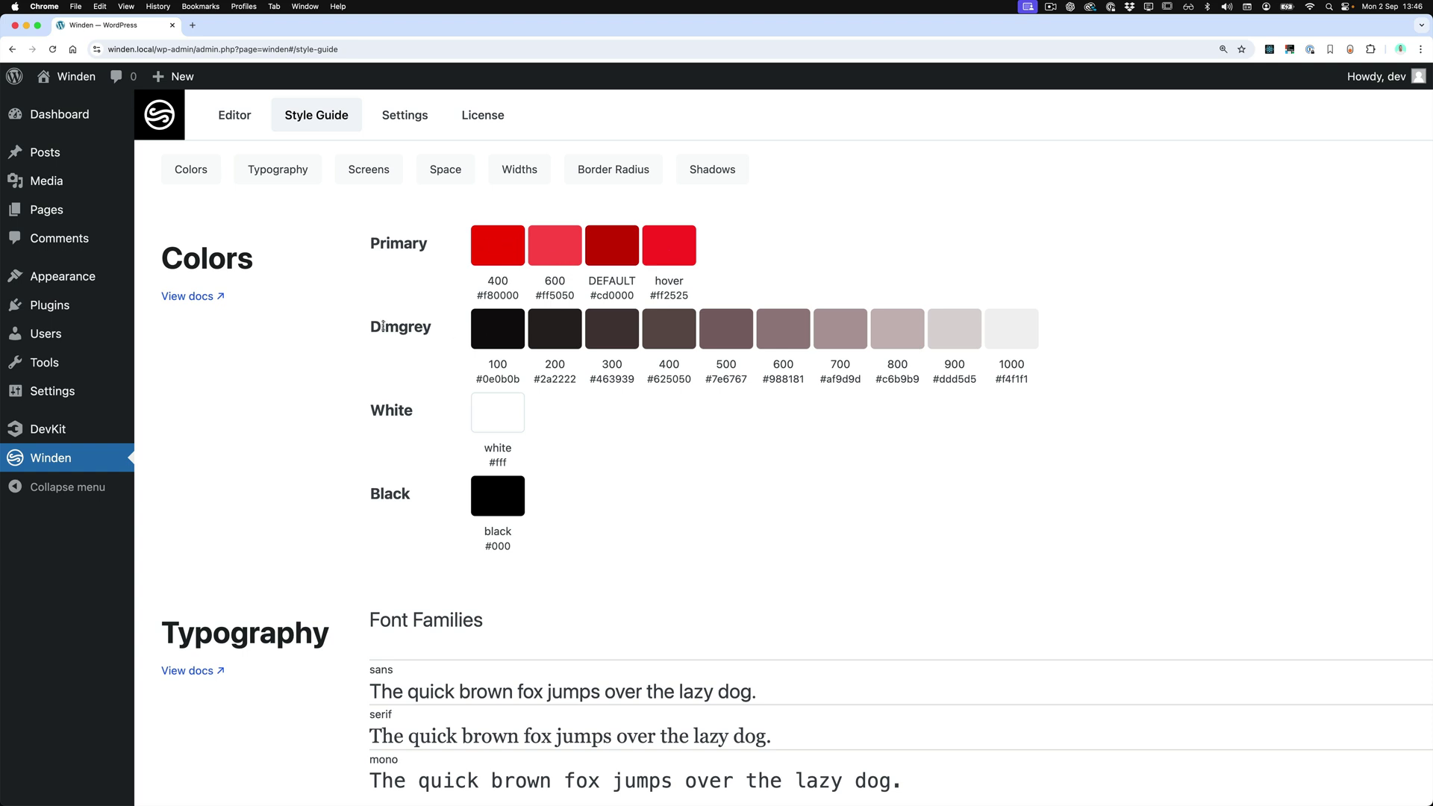
{"action": "left_click", "coordinate": [237, 117]}
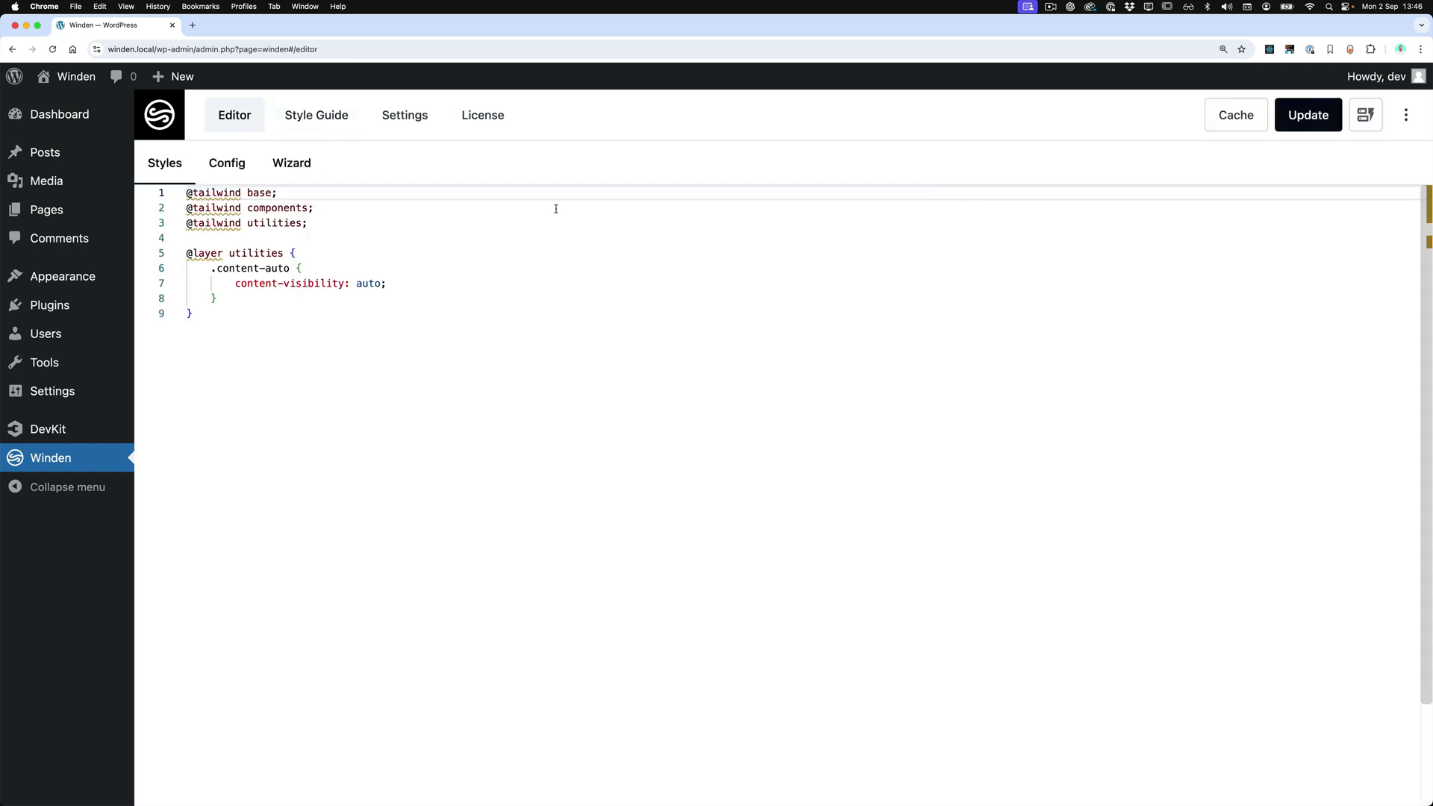
{"action": "left_click", "coordinate": [288, 164]}
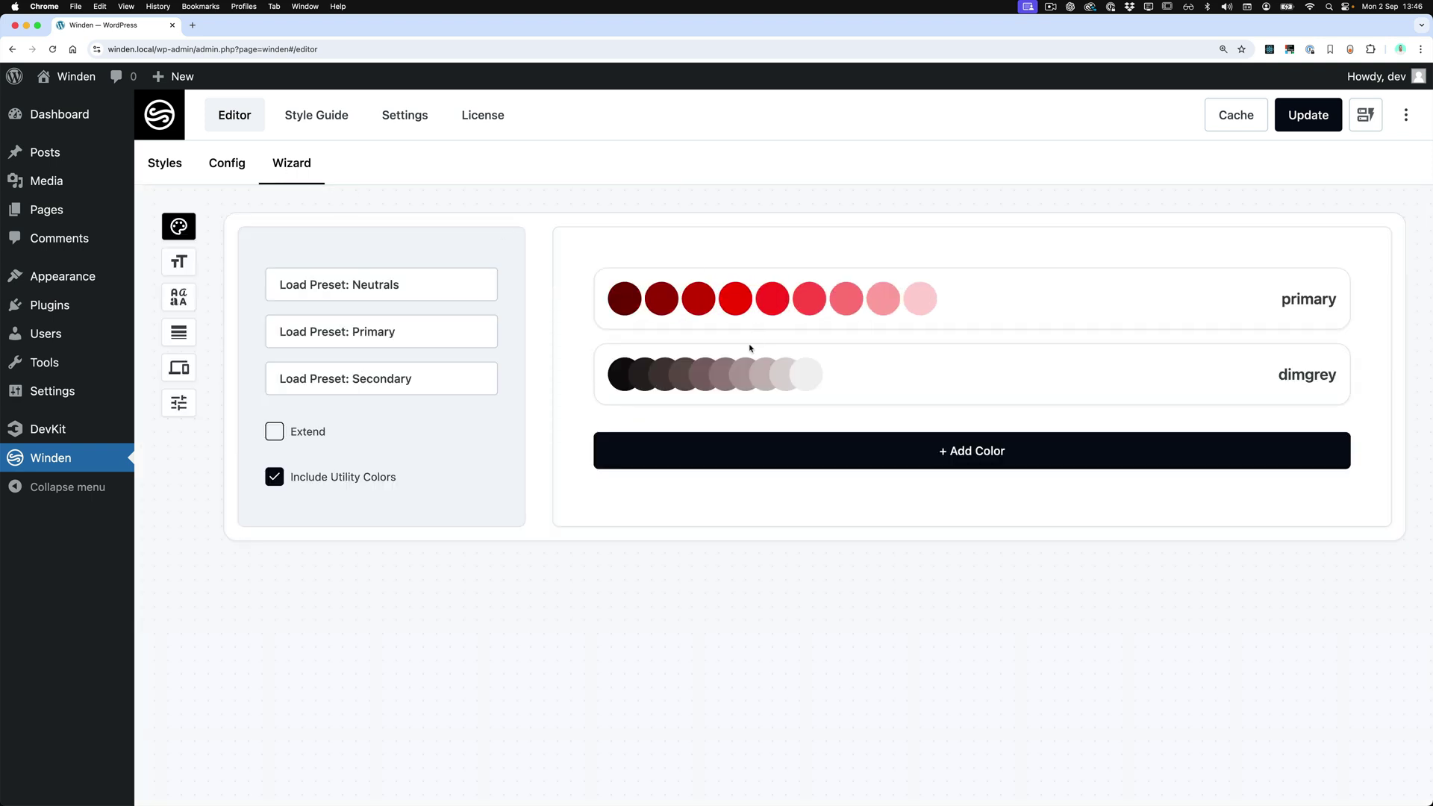
- Rename the dimgrey palette to 'grey' and confirm it appears as Grey in the style guide
{"action": "left_click", "coordinate": [784, 374]}
{"action": "double_click", "coordinate": [1049, 350]}
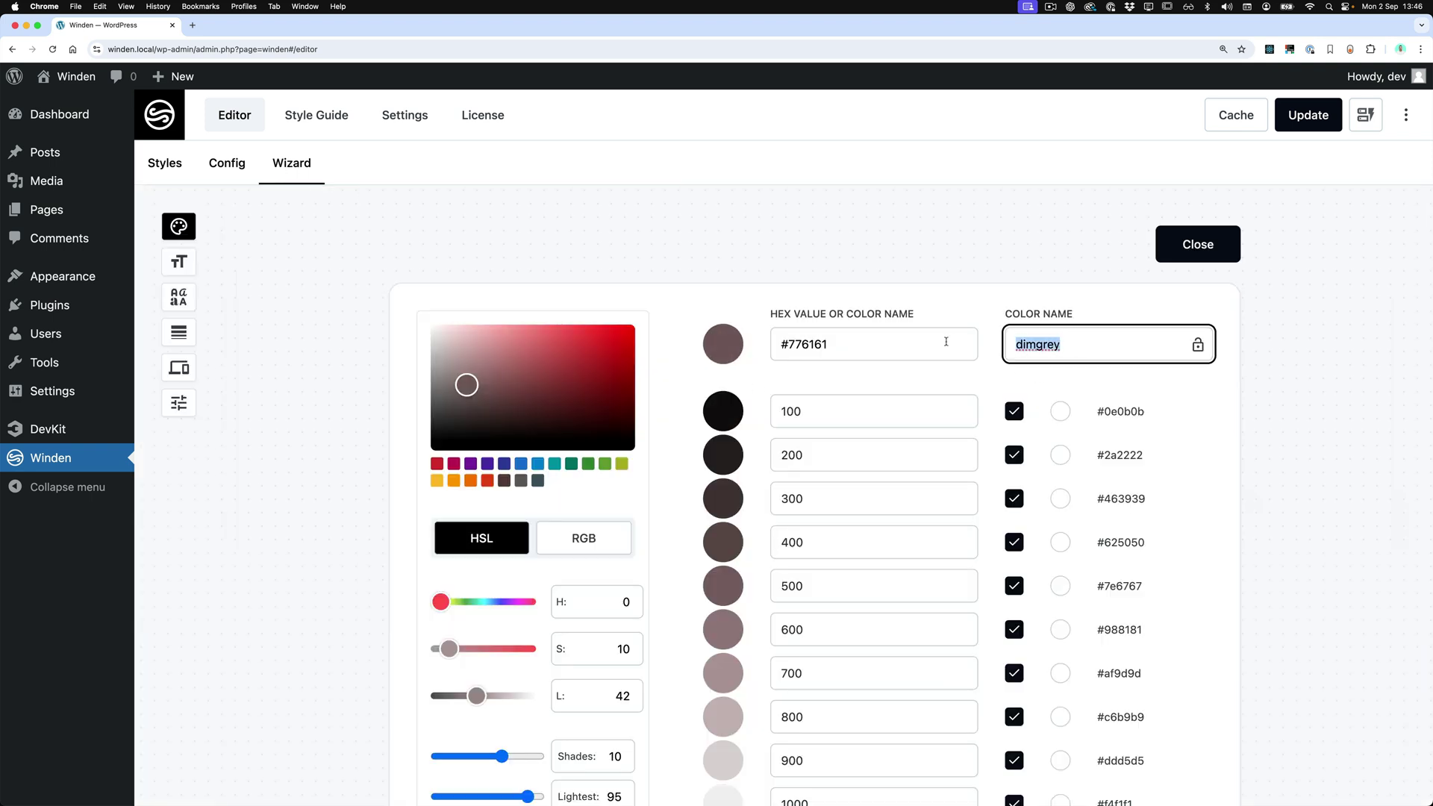
{"action": "type", "text": "grey"}
{"action": "left_click", "coordinate": [1195, 348]}
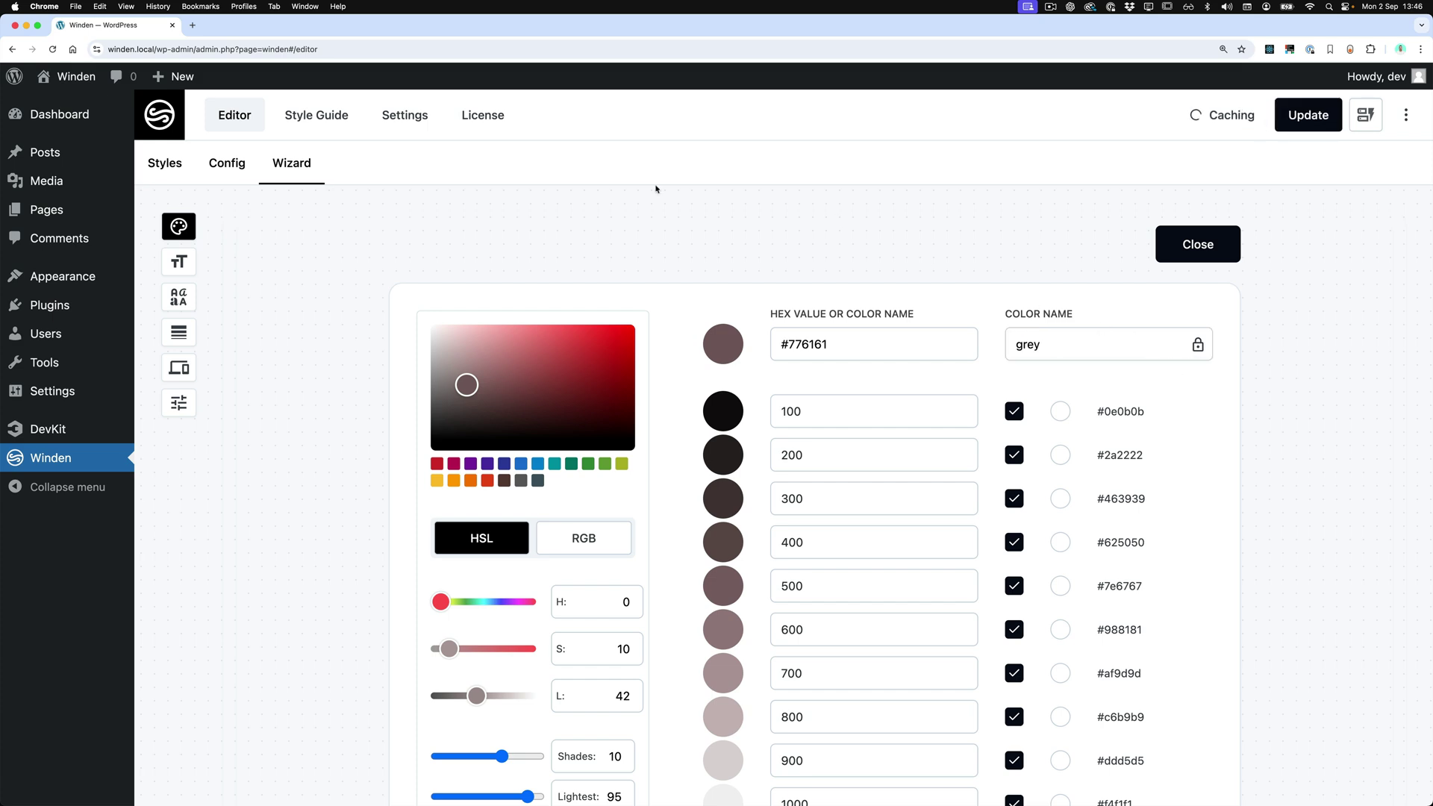
{"action": "left_click", "coordinate": [319, 115]}
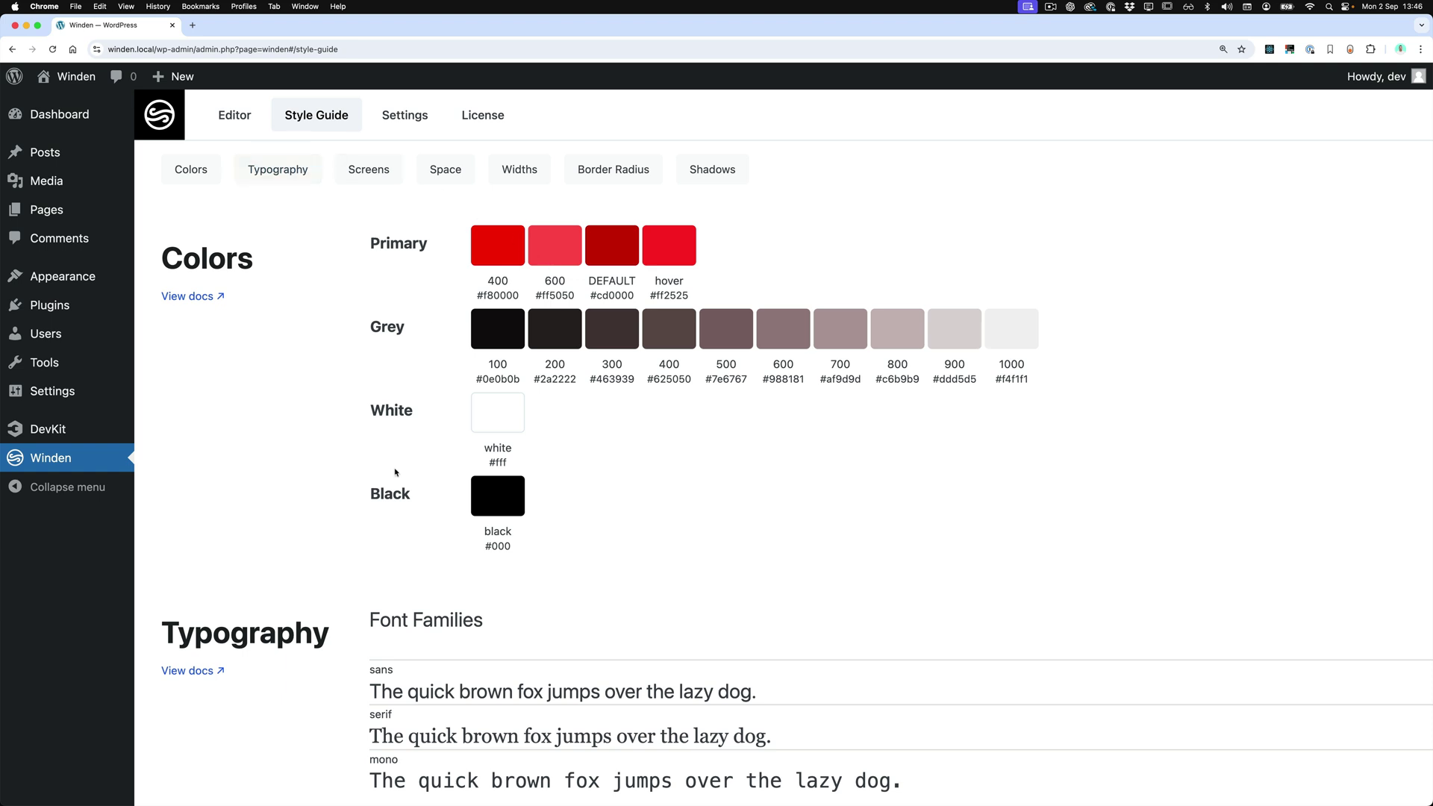
{"action": "left_click", "coordinate": [228, 117]}
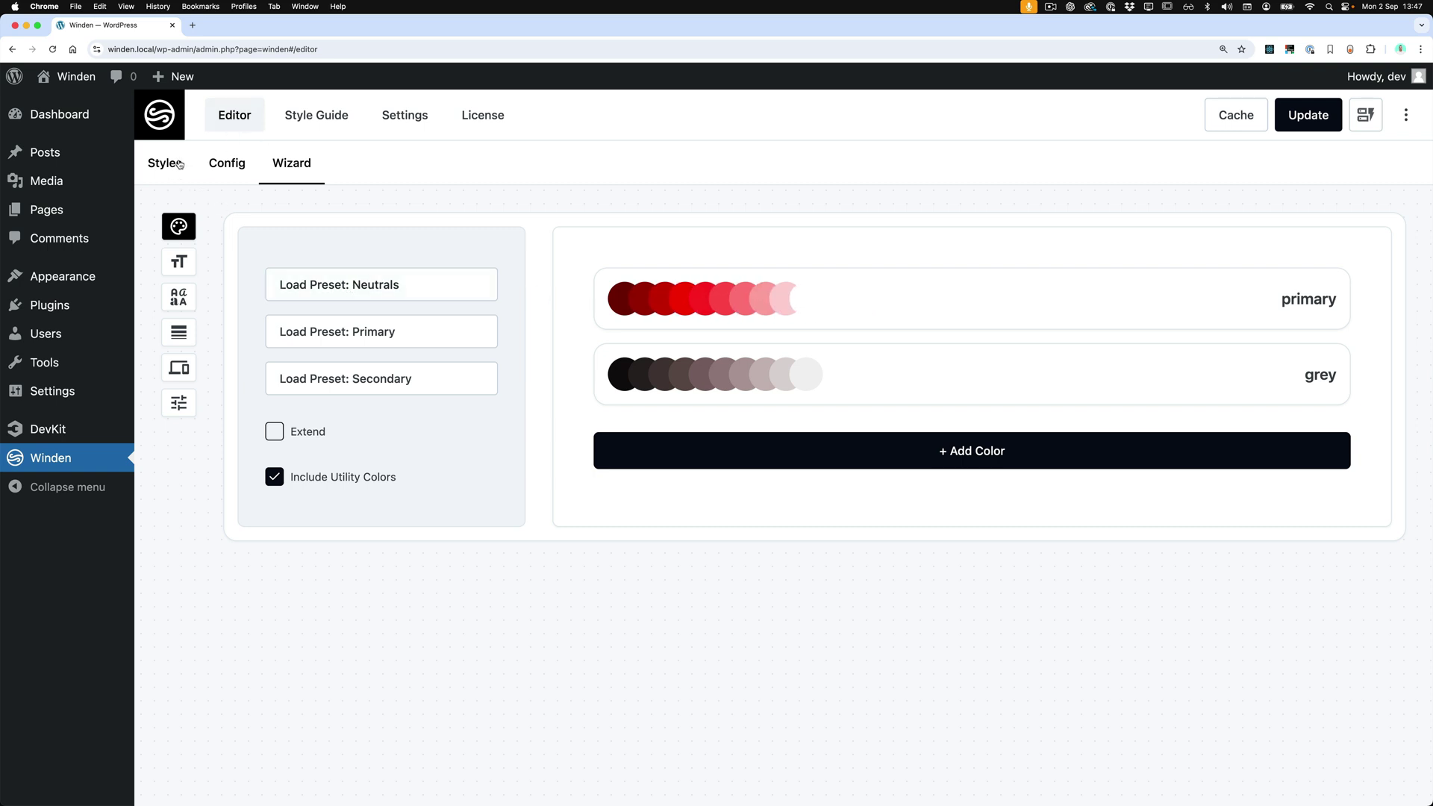
- Uncomment the clifford '#da373d' colour line in the Tailwind config and save it
{"action": "left_click", "coordinate": [228, 162]}
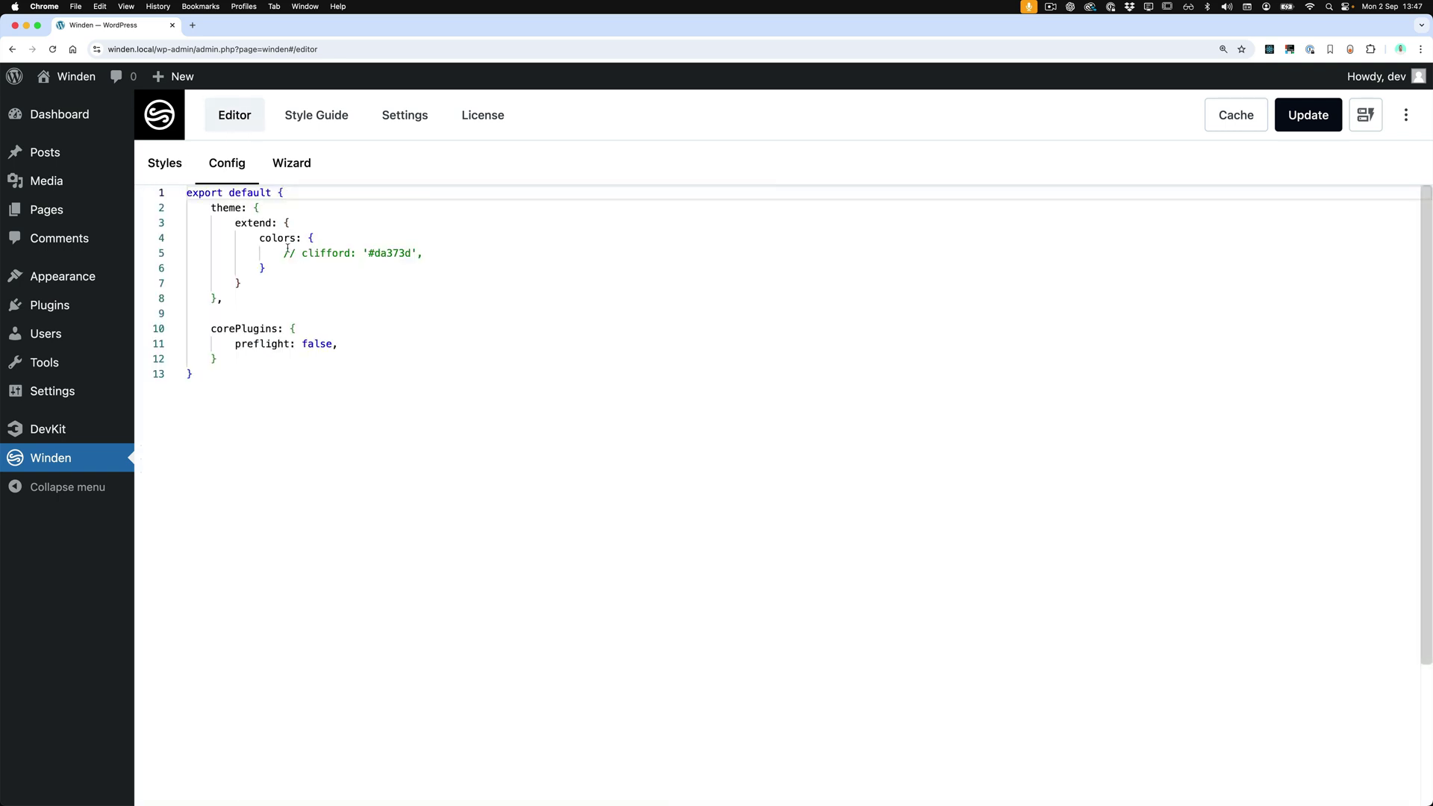
{"action": "left_click", "coordinate": [496, 253], "text": "shift"}
{"action": "key", "text": "super+slash"}
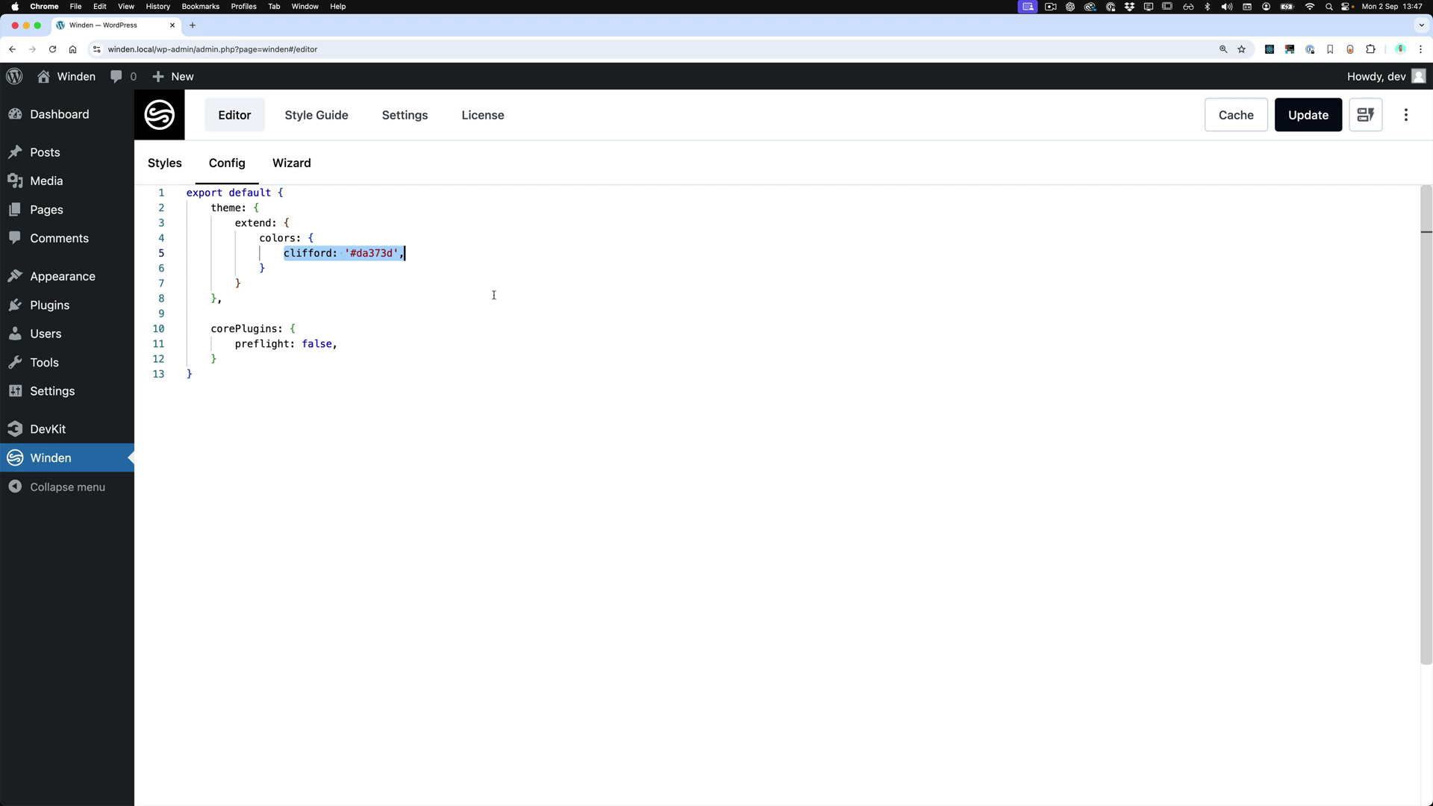
{"action": "key", "text": "super+s"}
- Verify the Clifford colour in the style guide, then return to the config and Wizard
{"action": "left_click", "coordinate": [299, 125]}
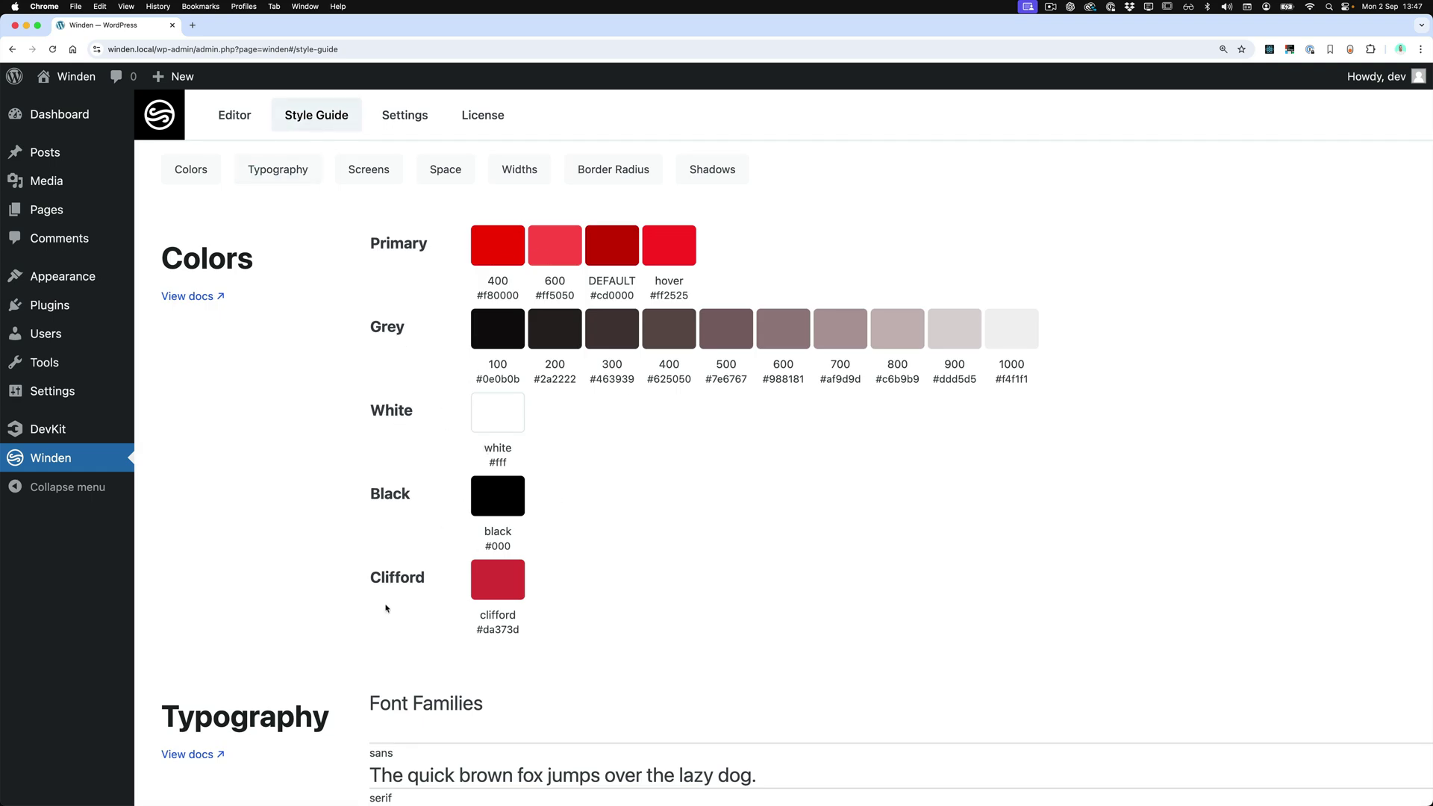
{"action": "double_click", "coordinate": [388, 577]}
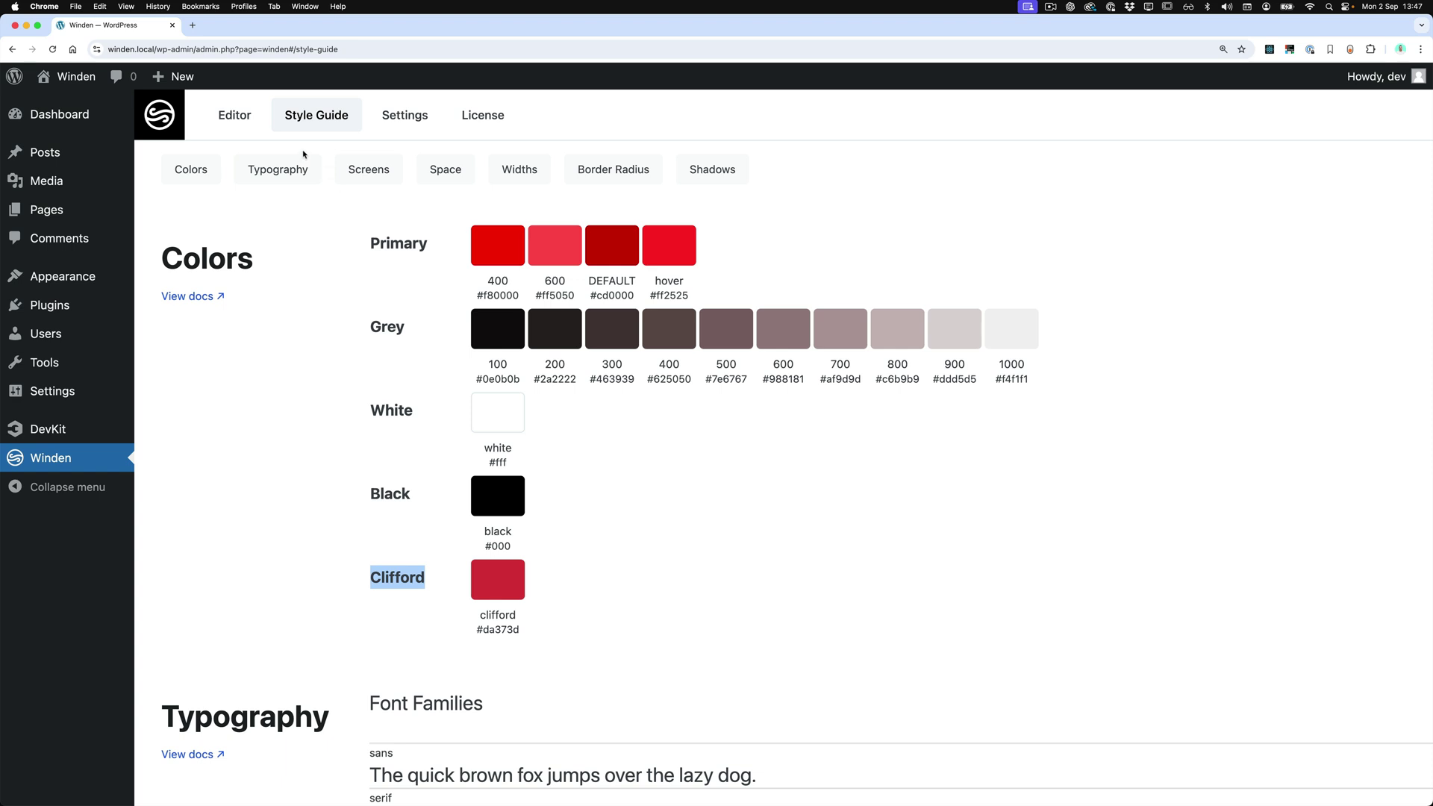
{"action": "left_click", "coordinate": [241, 120]}
{"action": "left_click", "coordinate": [227, 163]}
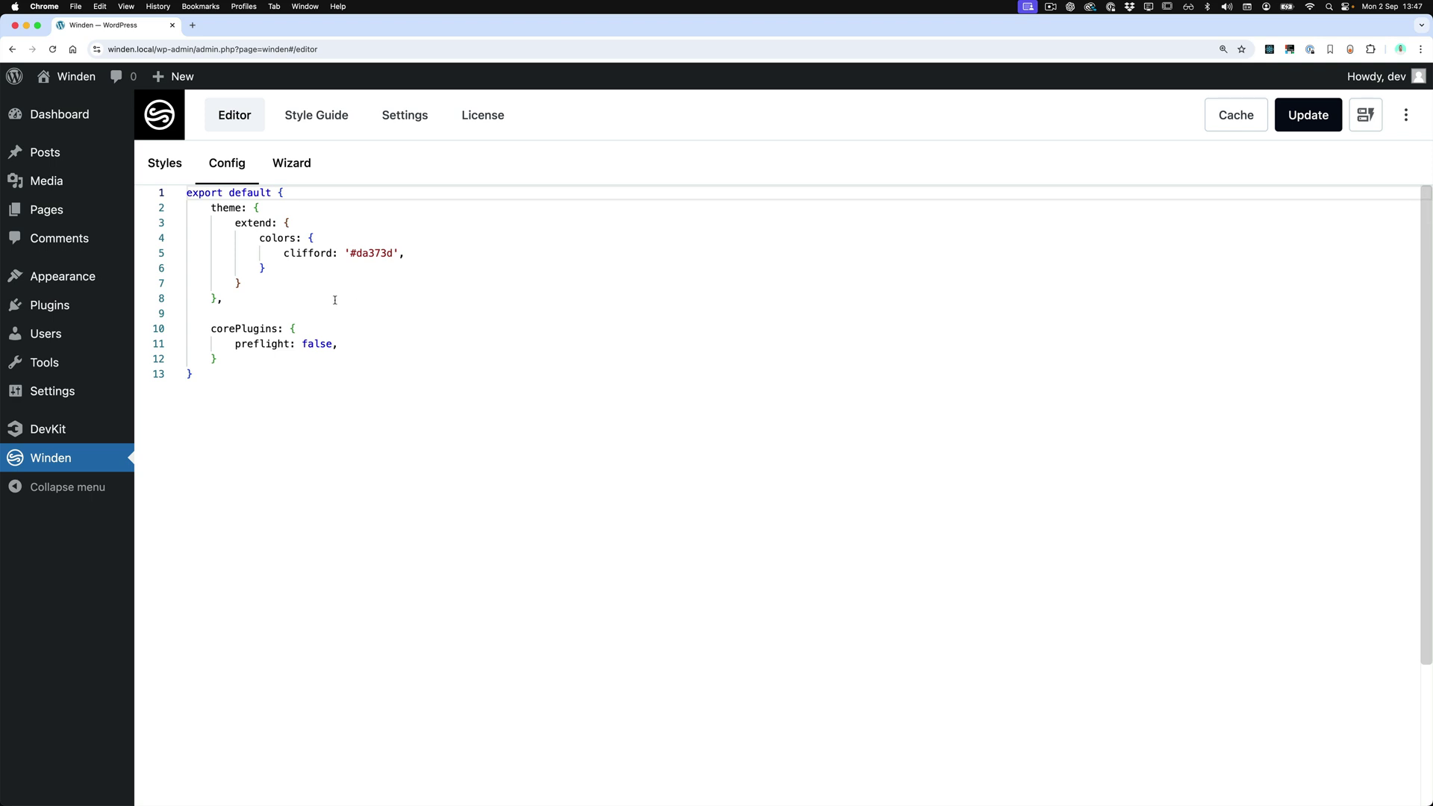
{"action": "left_click", "coordinate": [291, 162]}
- Turn off Extend in the Wizard's font size settings
{"action": "left_click", "coordinate": [179, 260]}
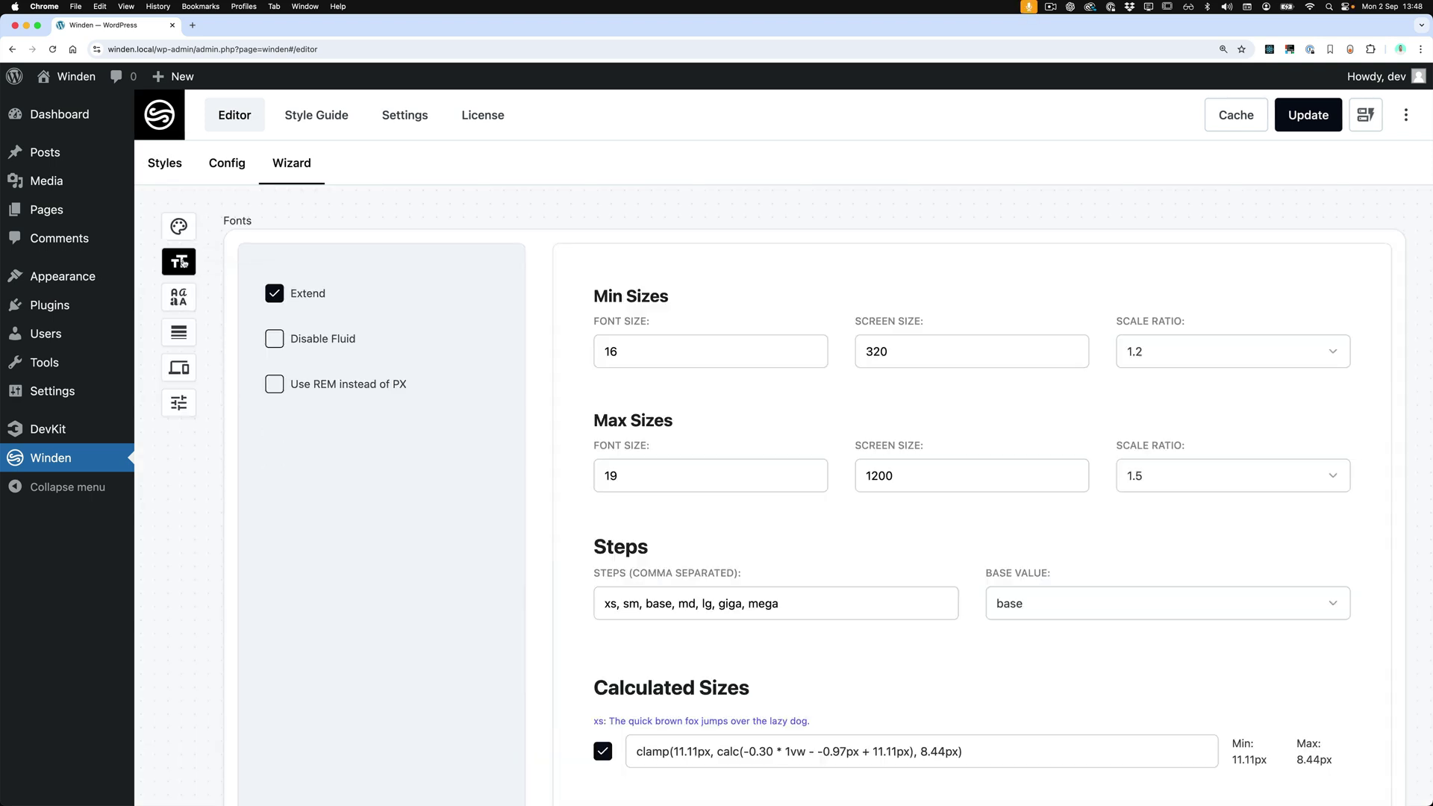
{"action": "left_click", "coordinate": [179, 328]}
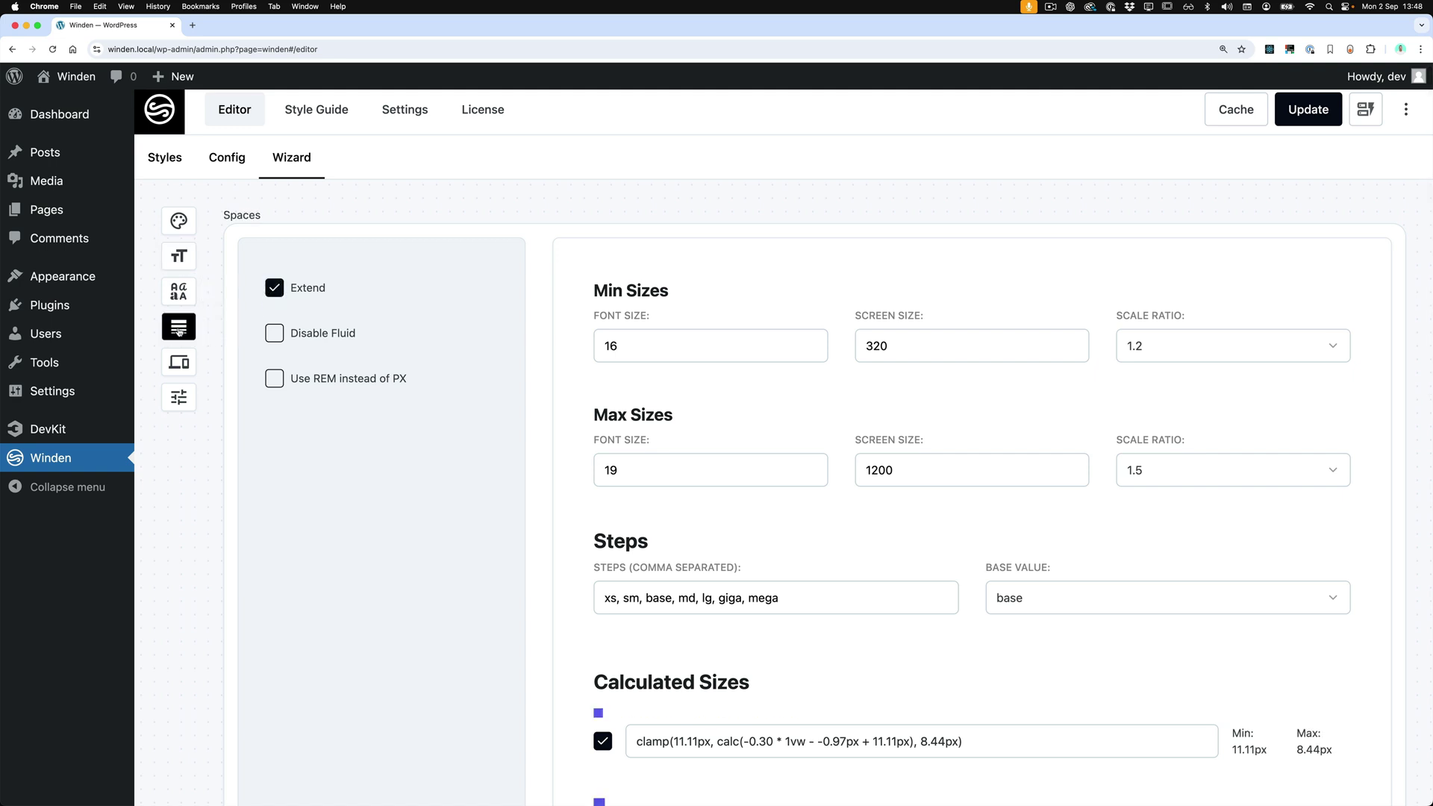
{"action": "left_click", "coordinate": [179, 256]}
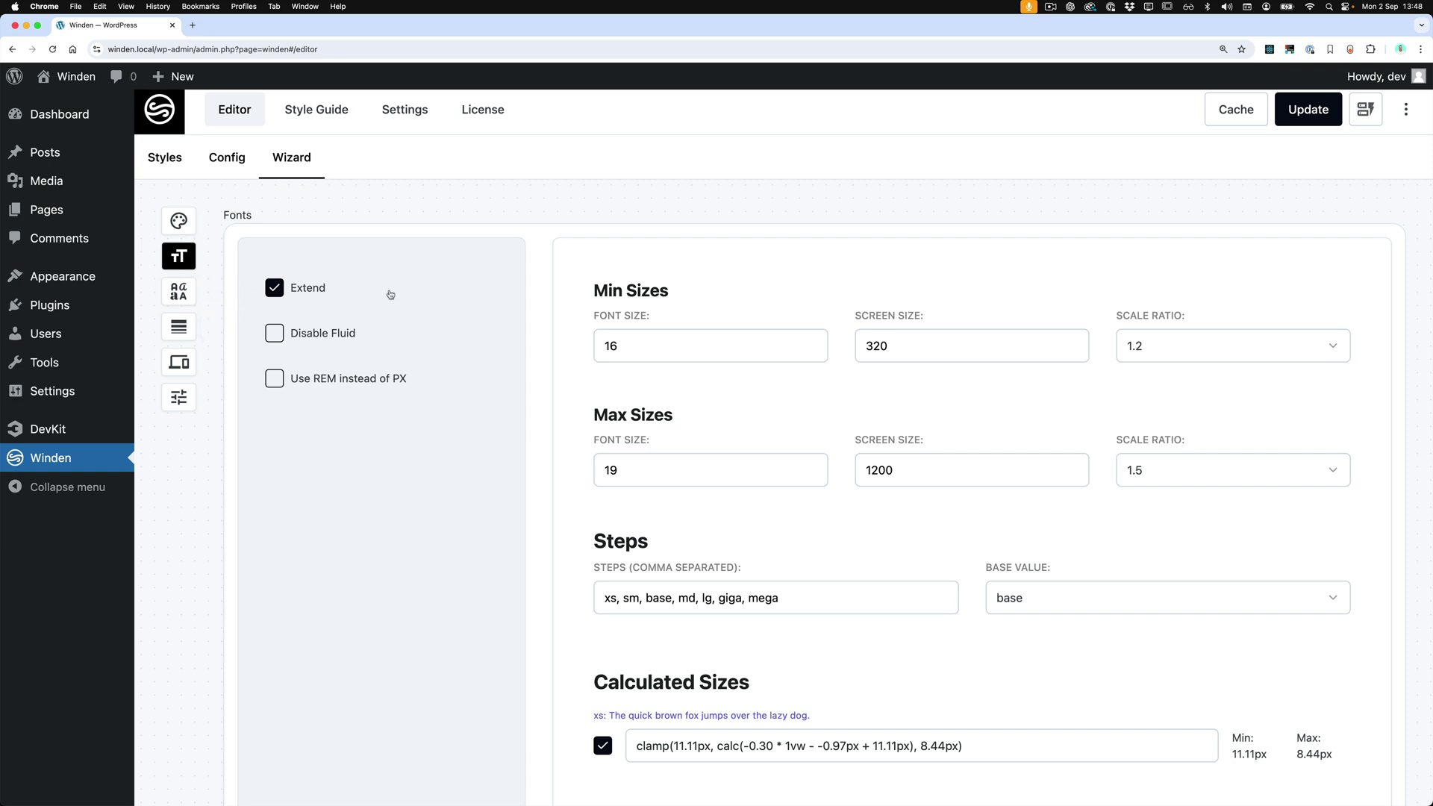
{"action": "left_click", "coordinate": [320, 291]}
{"action": "scroll", "coordinate": [359, 291], "scroll_direction": "down", "scroll_amount": 1}
{"action": "scroll", "coordinate": [362, 287], "scroll_direction": "down", "scroll_amount": 2}
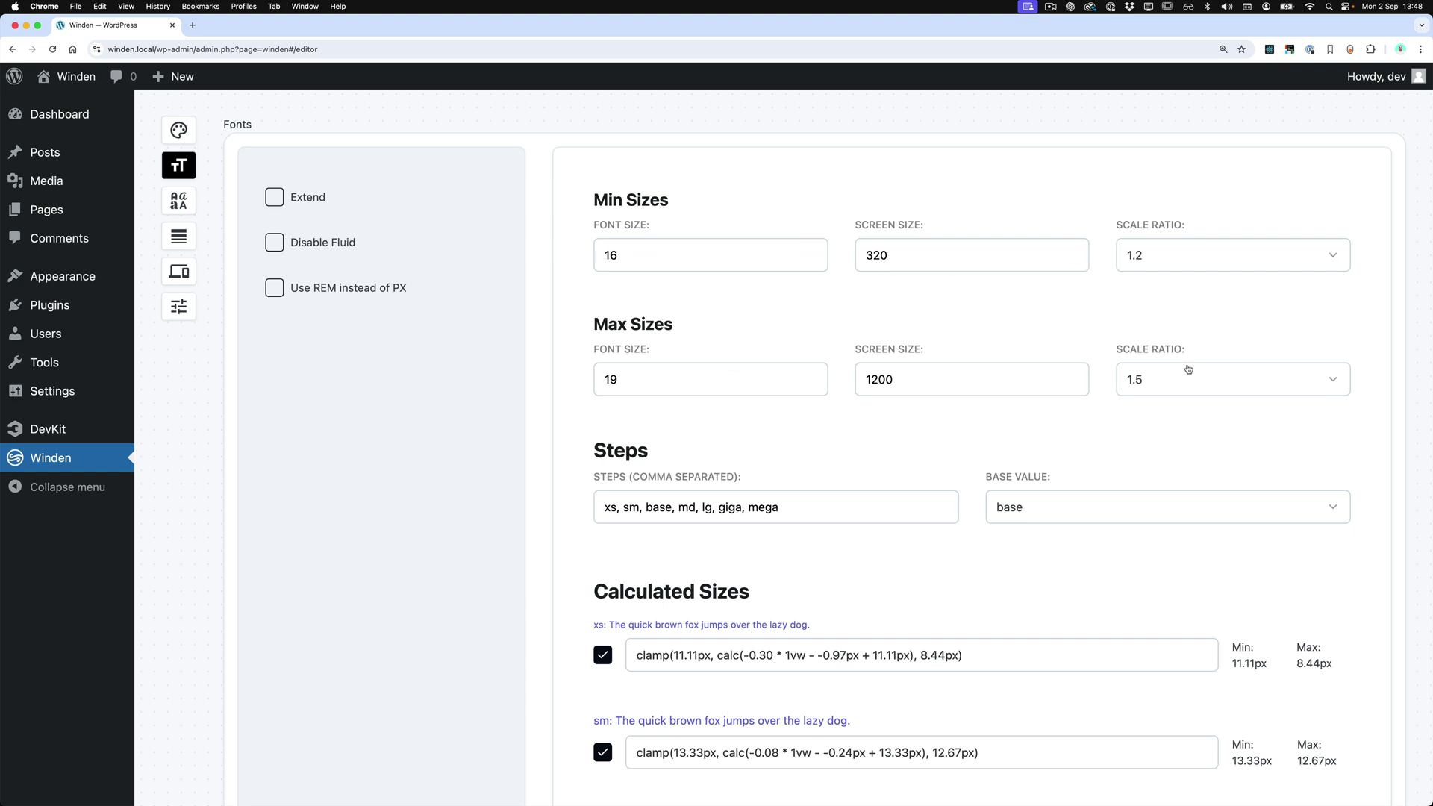
{"action": "scroll", "coordinate": [1067, 309], "scroll_direction": "down", "scroll_amount": 1}
{"action": "scroll", "coordinate": [1068, 310], "scroll_direction": "down", "scroll_amount": 3}
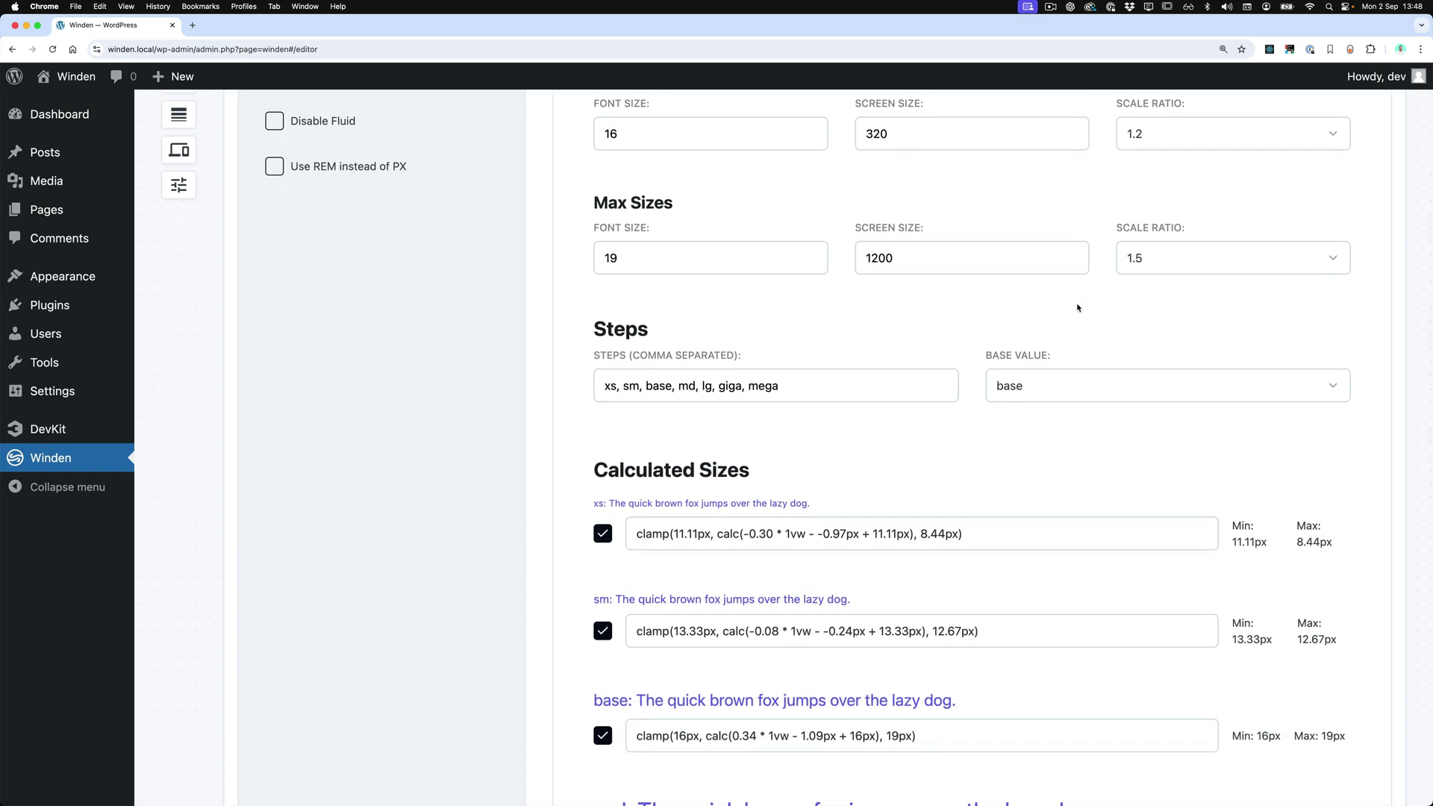
{"action": "scroll", "coordinate": [1077, 308], "scroll_direction": "up", "scroll_amount": 2}
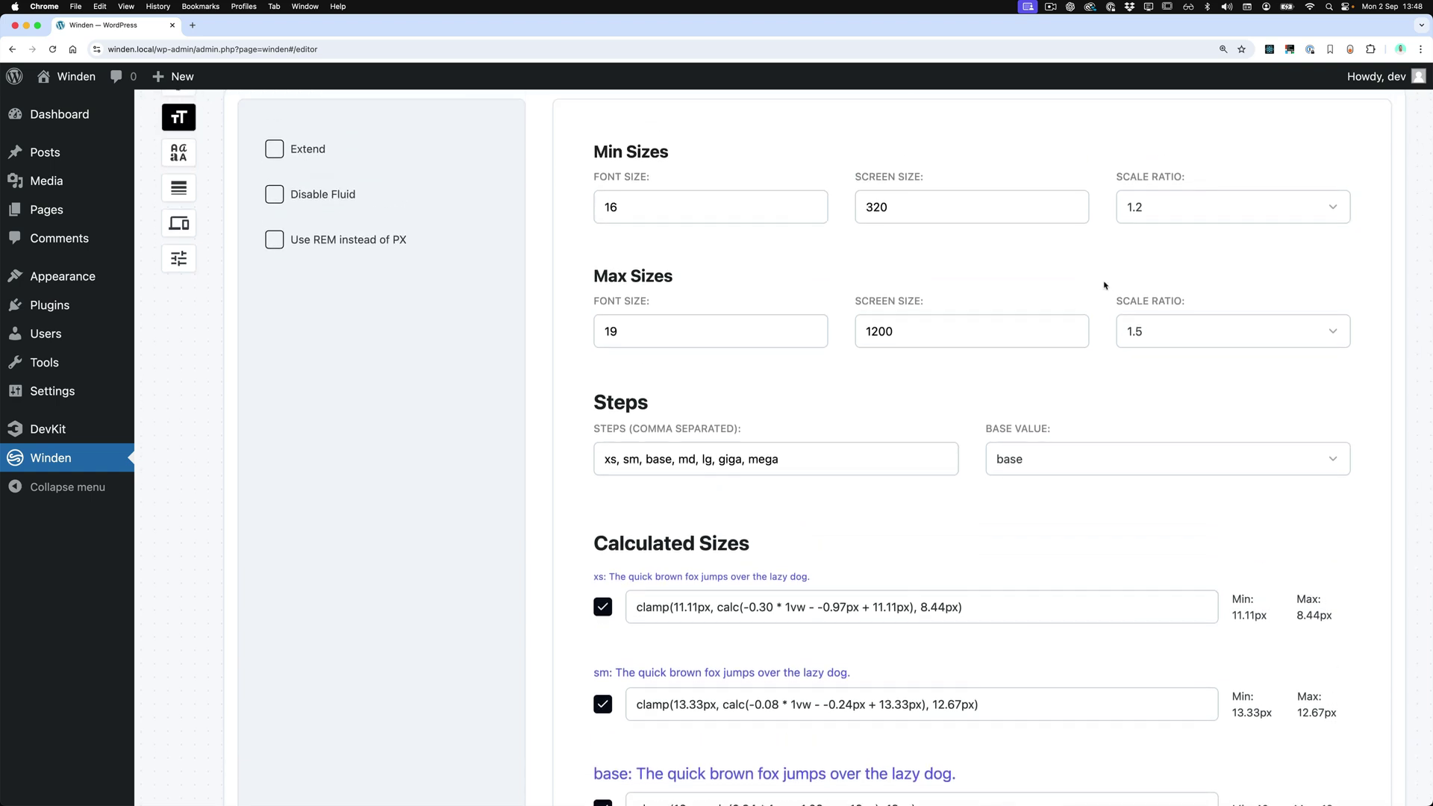
{"action": "scroll", "coordinate": [1103, 289], "scroll_direction": "up", "scroll_amount": 2}
{"action": "scroll", "coordinate": [1091, 299], "scroll_direction": "down", "scroll_amount": 4}
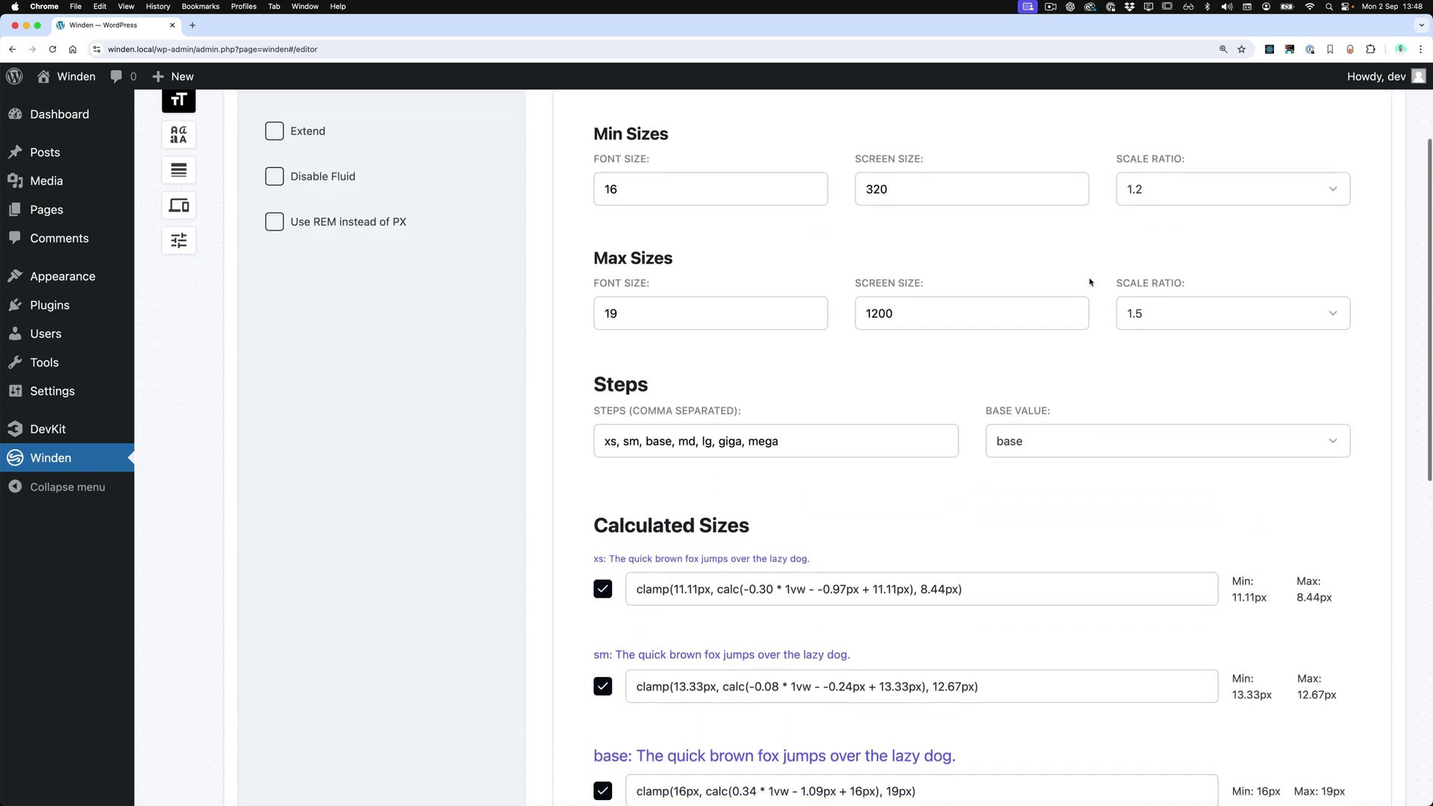
- Keep base as the Base Value and exclude the xs and lg calculated sizes
{"action": "left_click", "coordinate": [1024, 399]}
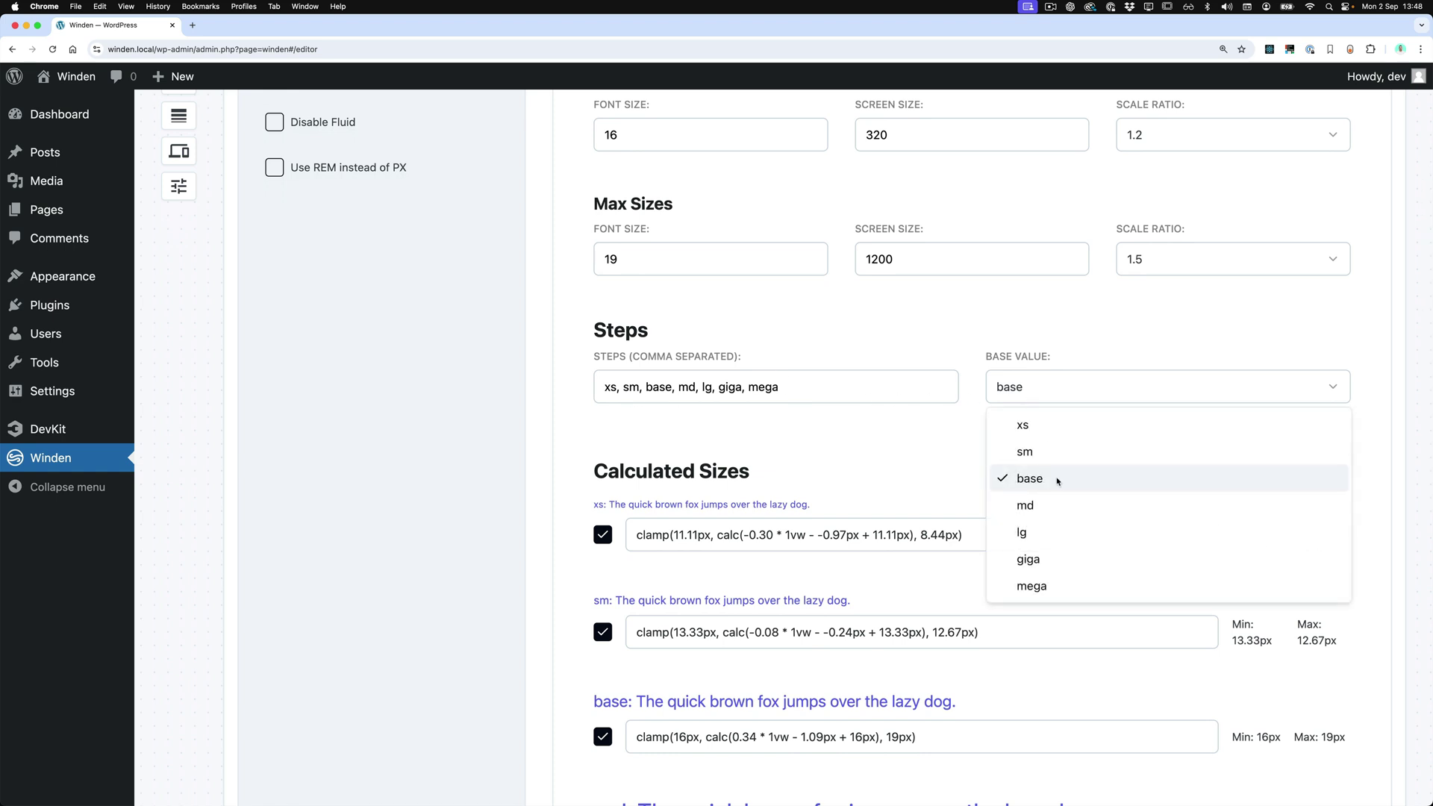
{"action": "left_click", "coordinate": [1069, 485]}
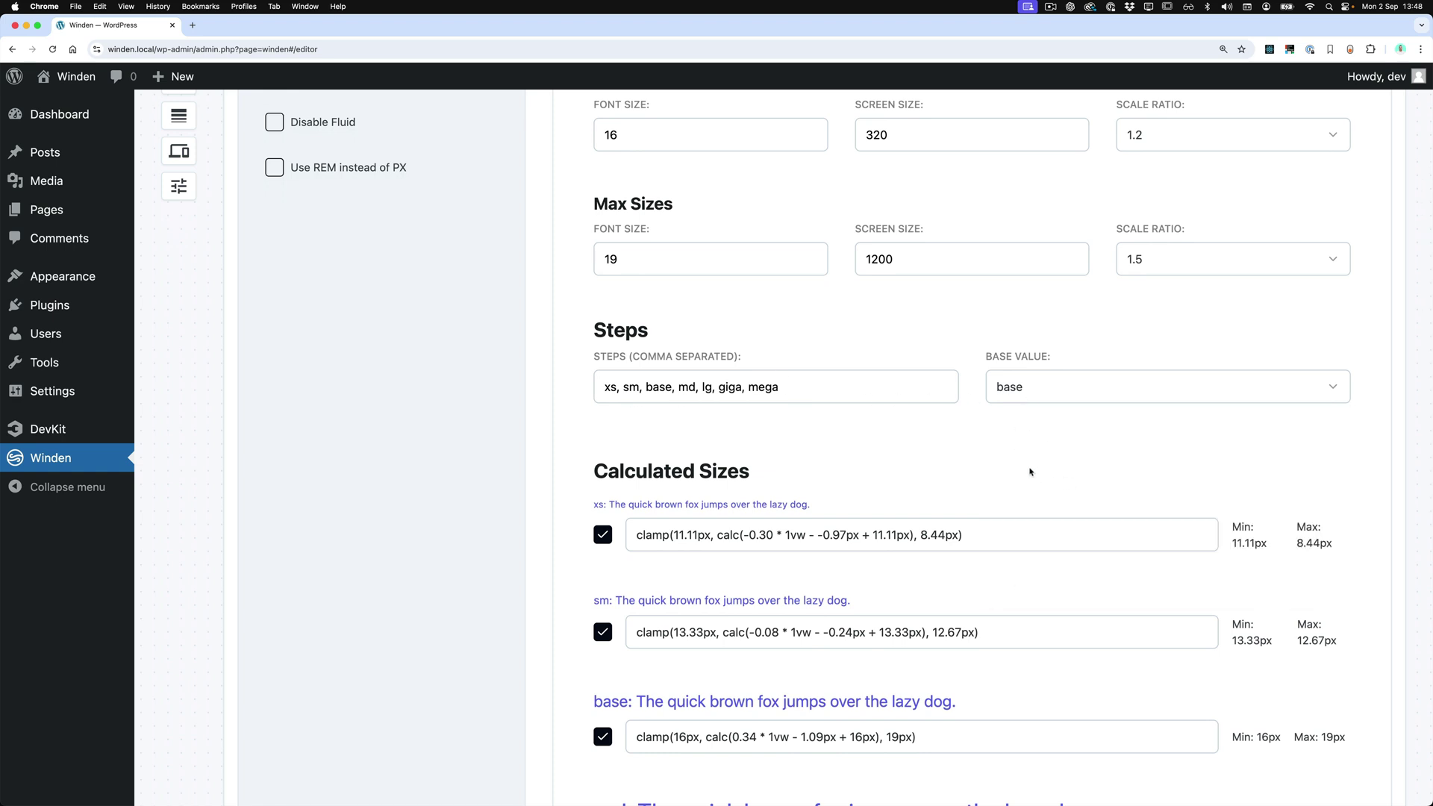
{"action": "scroll", "coordinate": [1031, 472], "scroll_direction": "down", "scroll_amount": 5}
{"action": "scroll", "coordinate": [1033, 477], "scroll_direction": "up", "scroll_amount": 1}
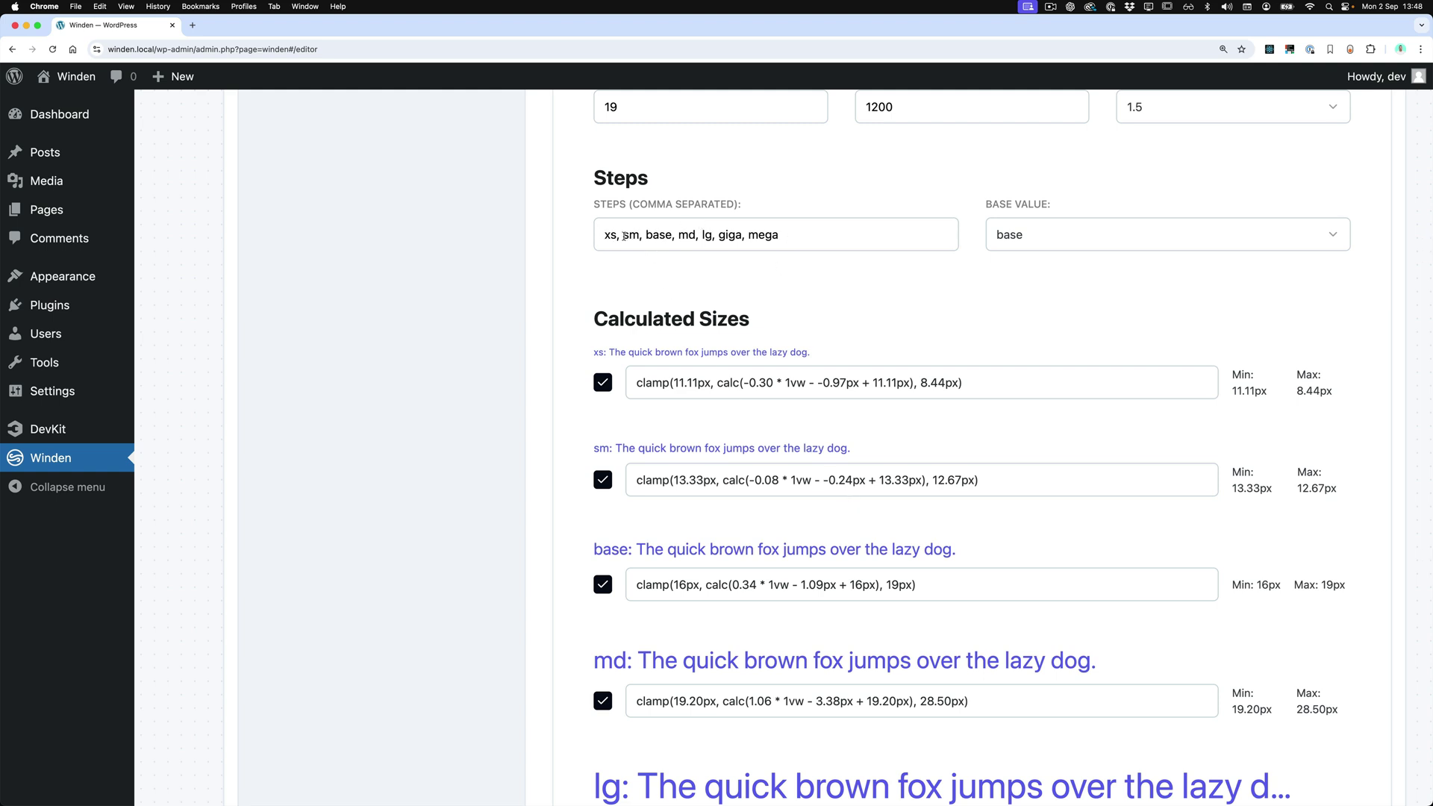
{"action": "scroll", "coordinate": [720, 383], "scroll_direction": "up", "scroll_amount": 7}
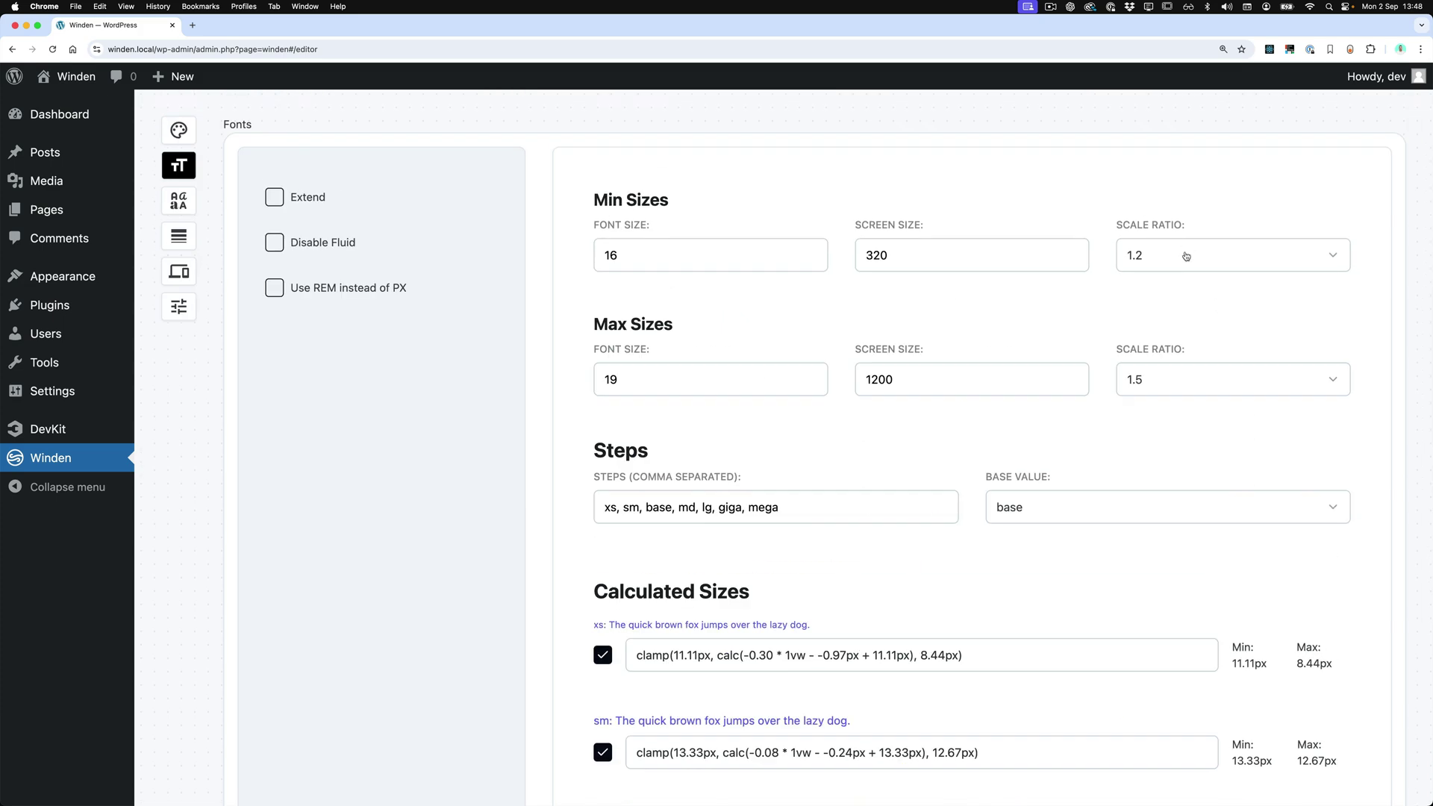
{"action": "scroll", "coordinate": [876, 454], "scroll_direction": "down", "scroll_amount": 5}
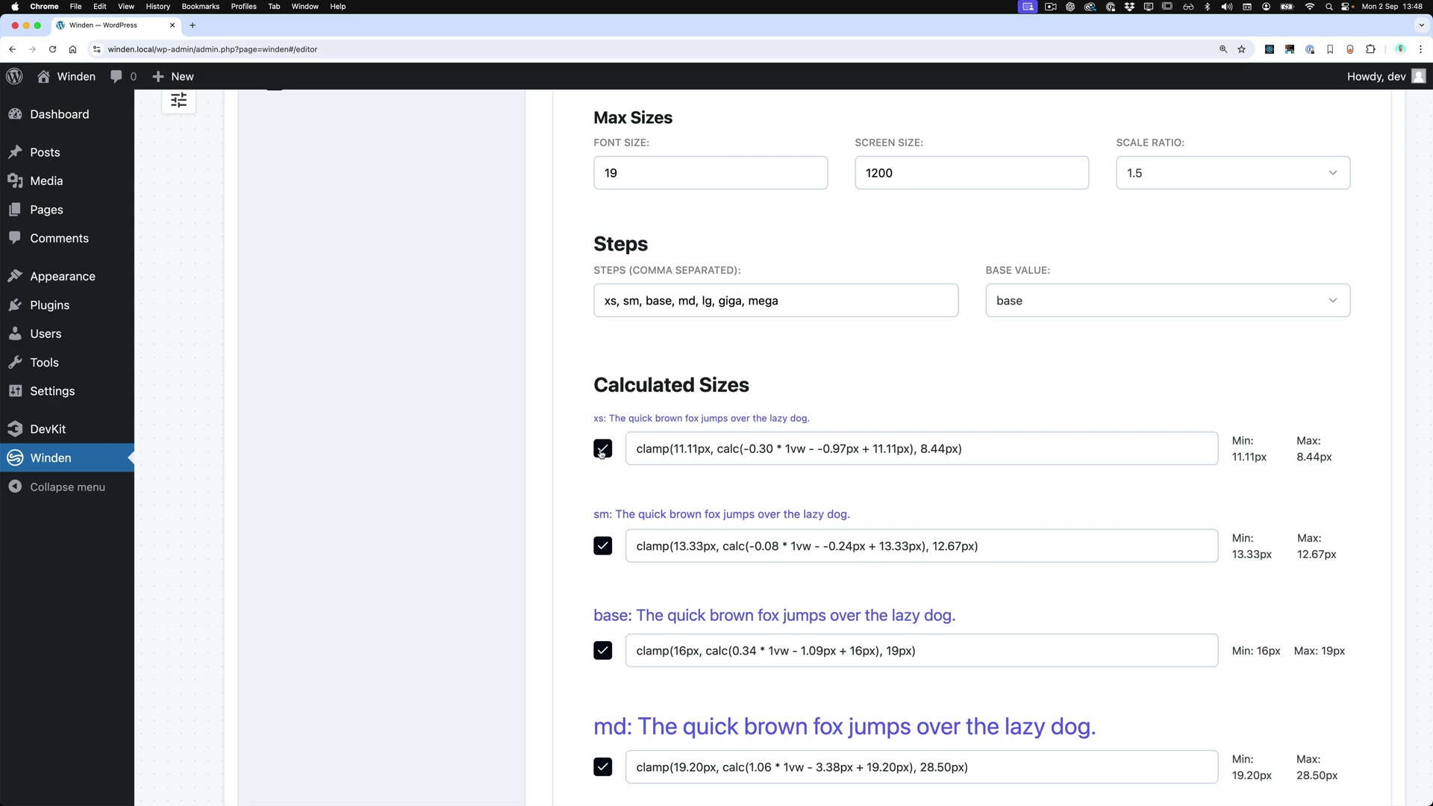
{"action": "left_click", "coordinate": [601, 450]}
{"action": "scroll", "coordinate": [602, 453], "scroll_direction": "down", "scroll_amount": 6}
{"action": "left_click", "coordinate": [602, 641]}
{"action": "scroll", "coordinate": [605, 647], "scroll_direction": "down", "scroll_amount": 3}
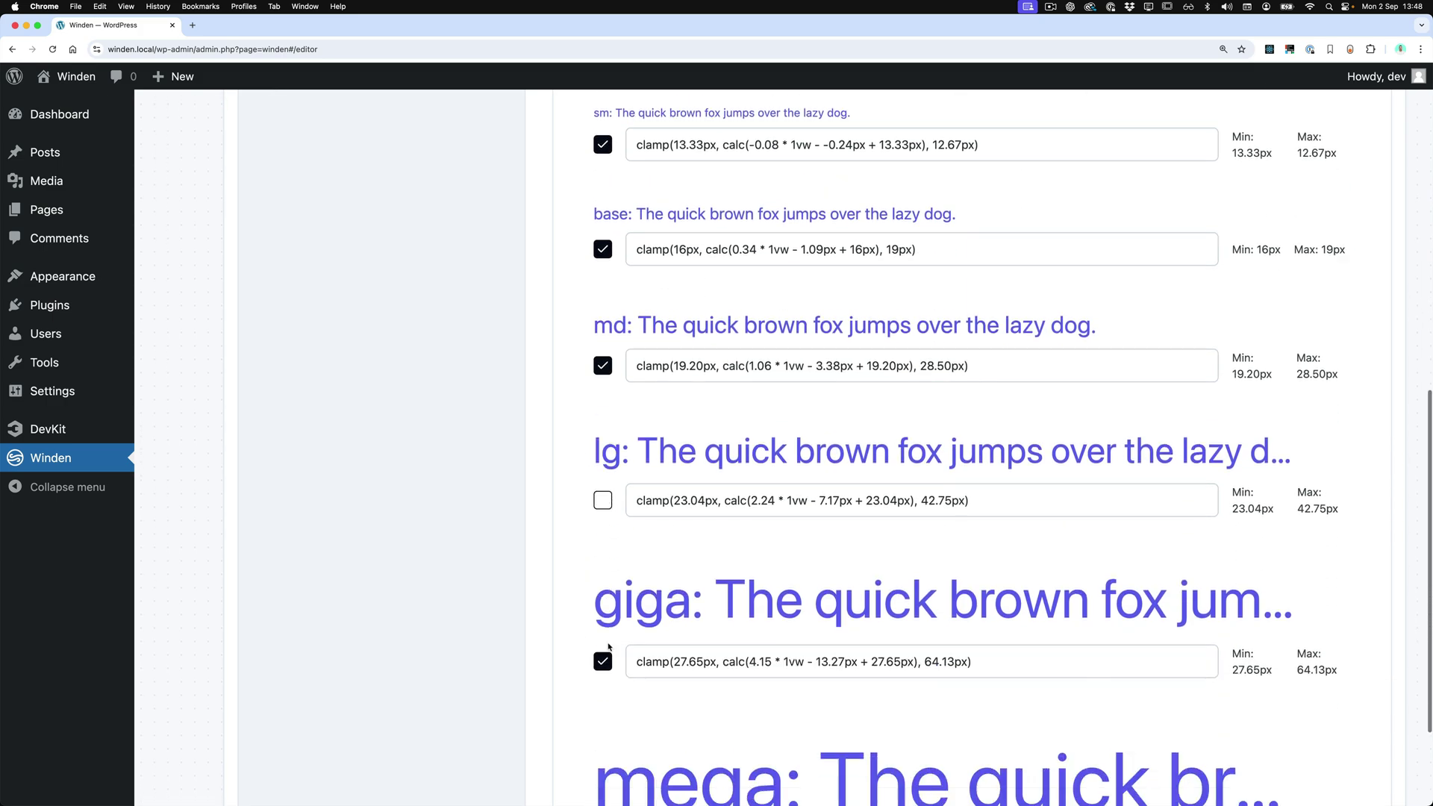
- Exclude the giga font size and override the sm size formula with 100px
{"action": "left_click", "coordinate": [603, 664]}
{"action": "scroll", "coordinate": [618, 672], "scroll_direction": "up", "scroll_amount": 10}
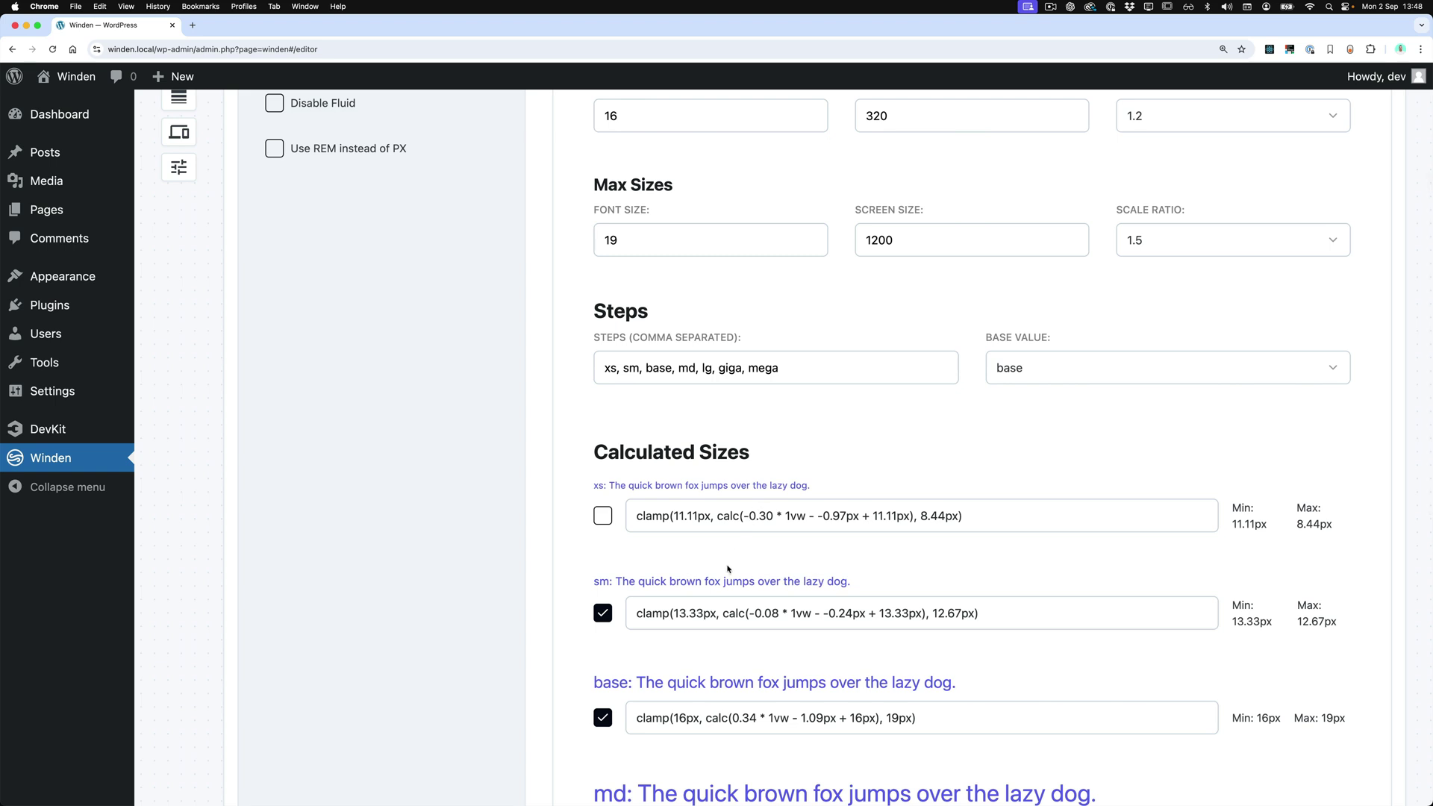
{"action": "left_click_drag", "start_coordinate": [1003, 616], "coordinate": [635, 584]}
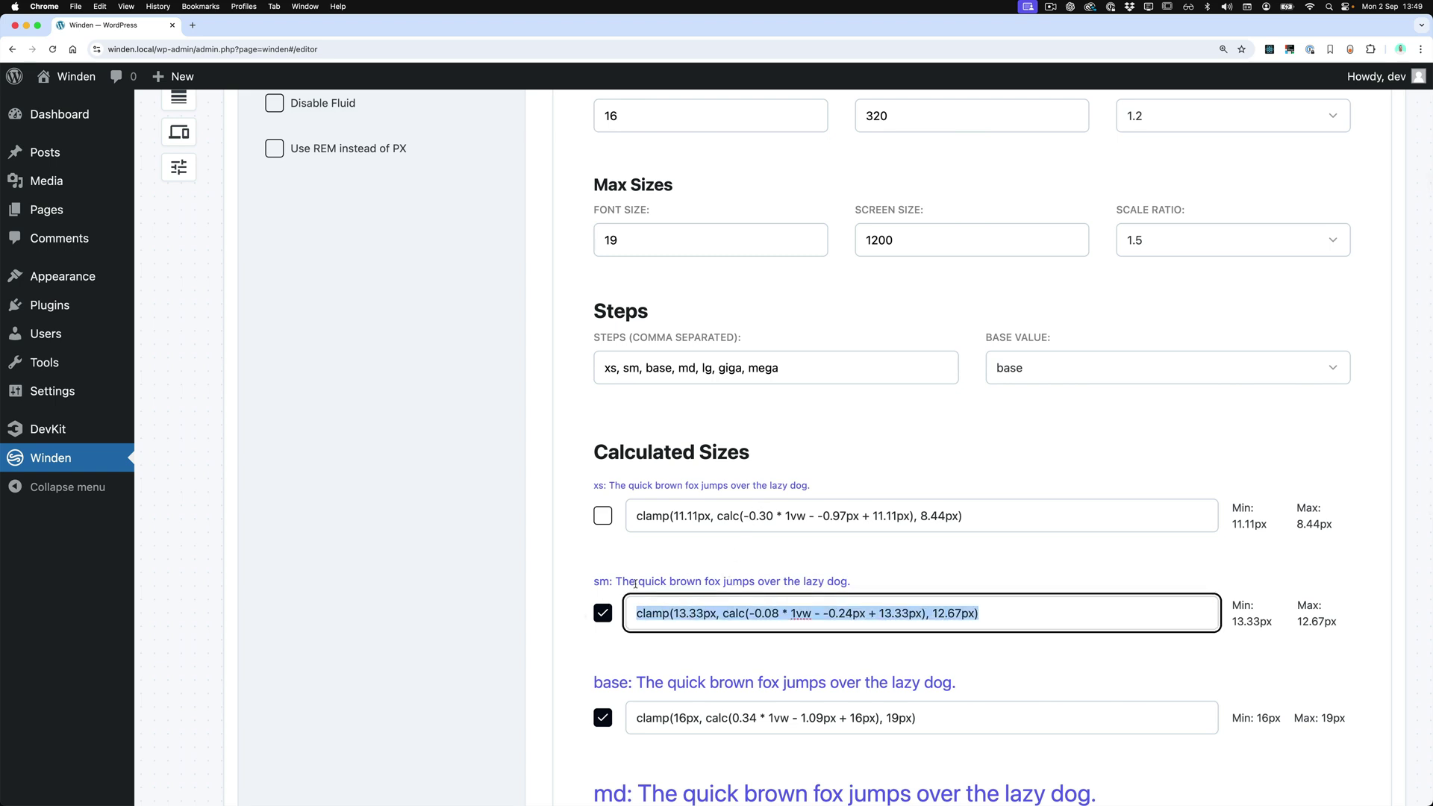
{"action": "type", "text": "100px"}
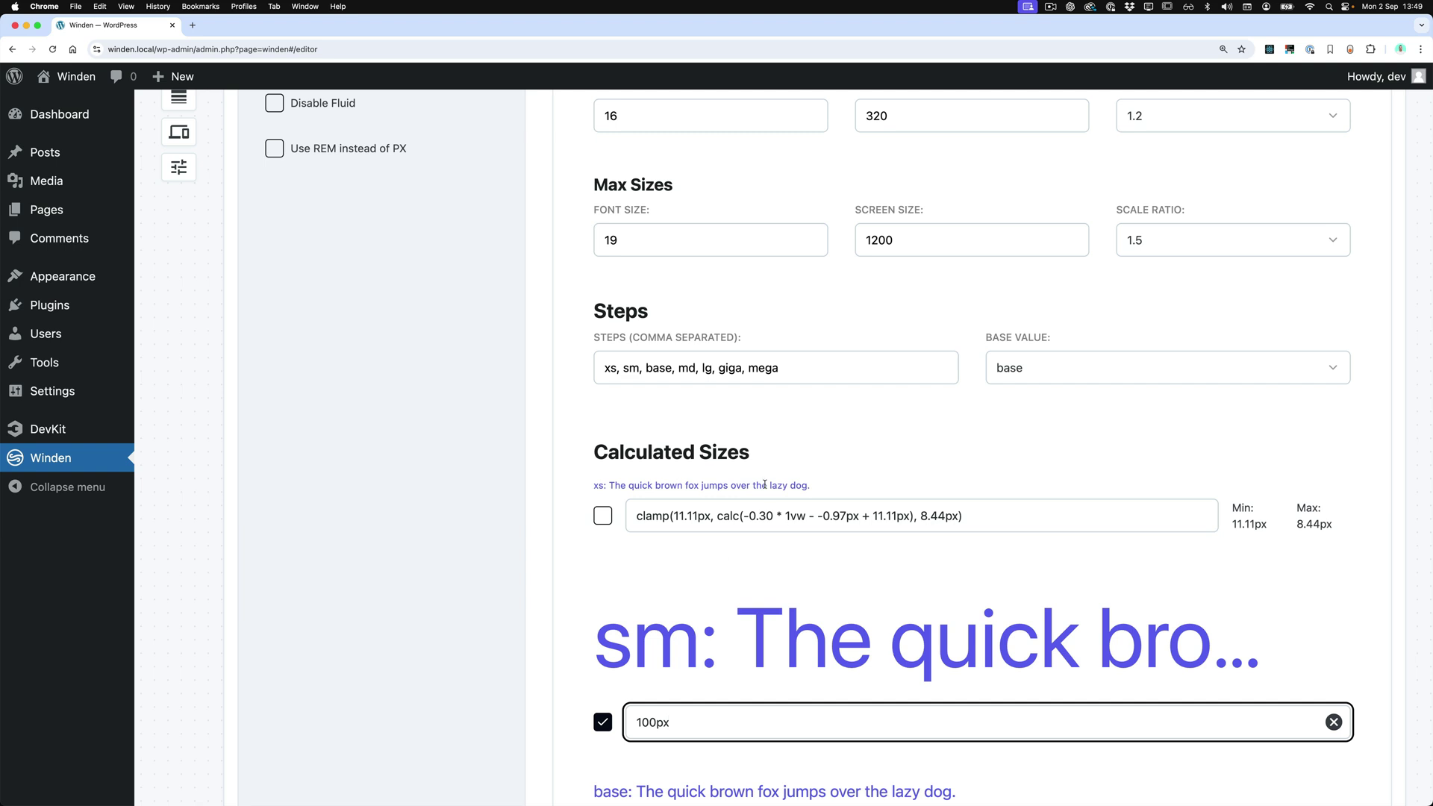
- Reset the sm font size back to its calculated formula
{"action": "scroll", "coordinate": [764, 485], "scroll_direction": "down", "scroll_amount": 5}
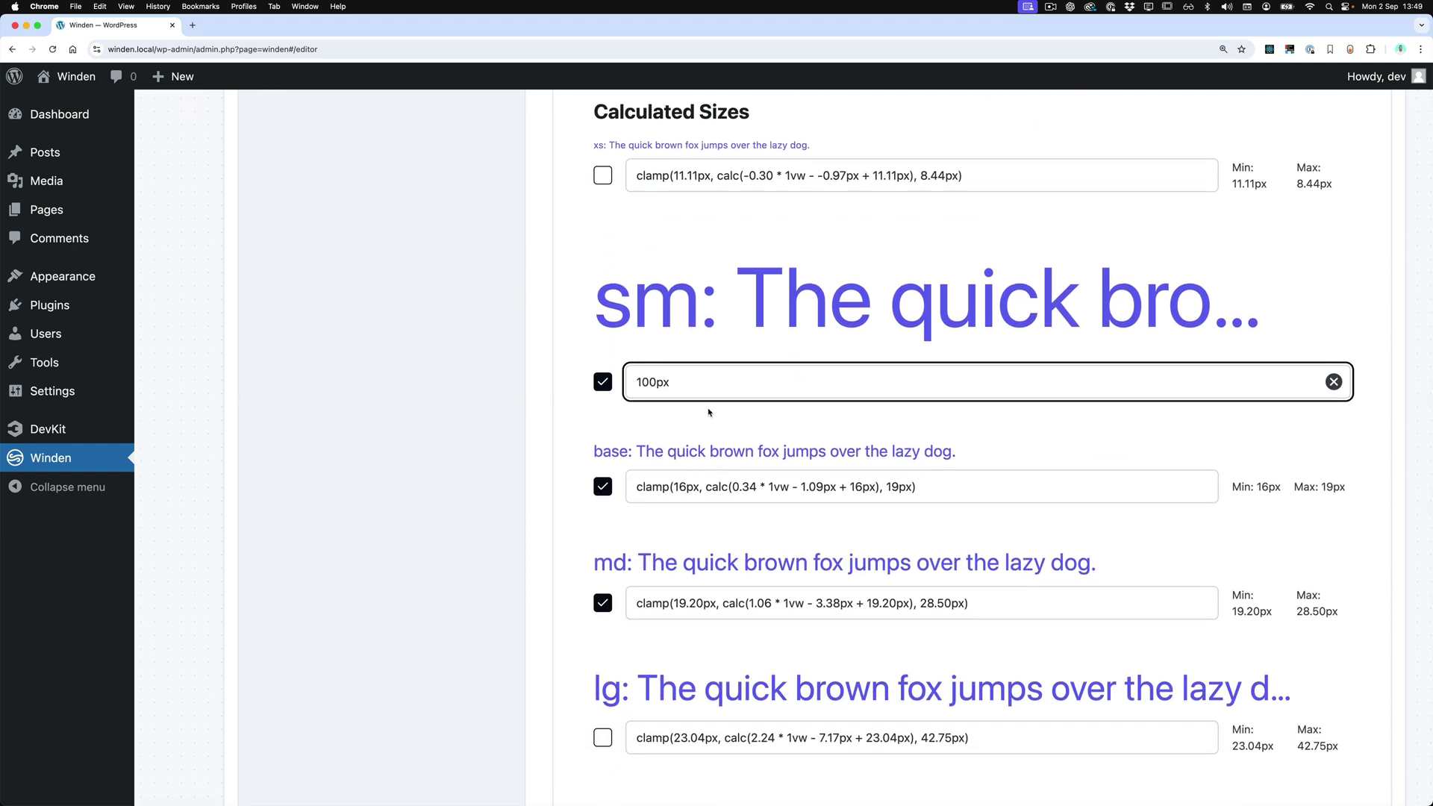
{"action": "left_click", "coordinate": [1333, 382]}
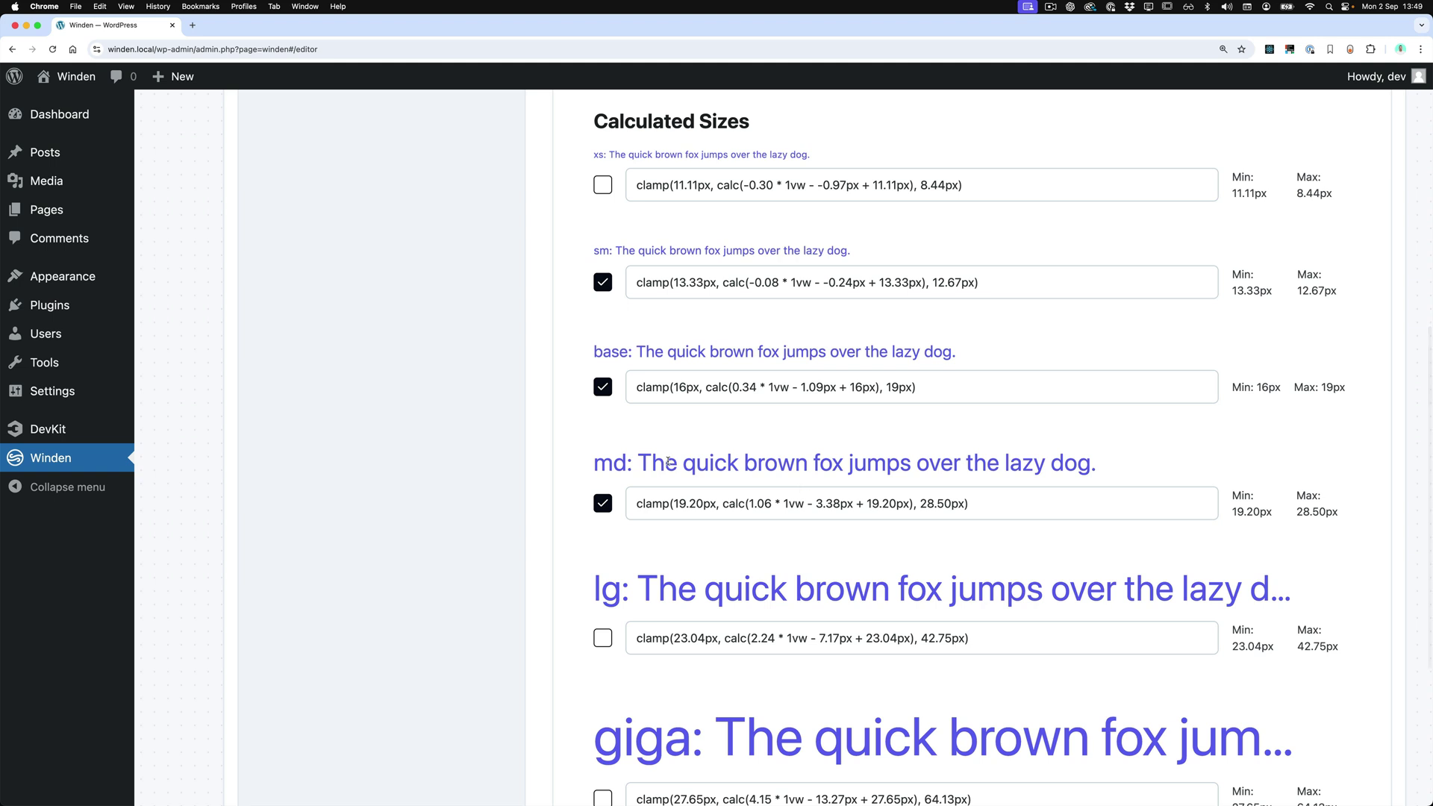
{"action": "scroll", "coordinate": [668, 462], "scroll_direction": "up", "scroll_amount": 2}
{"action": "scroll", "coordinate": [1067, 415], "scroll_direction": "up", "scroll_amount": 5}
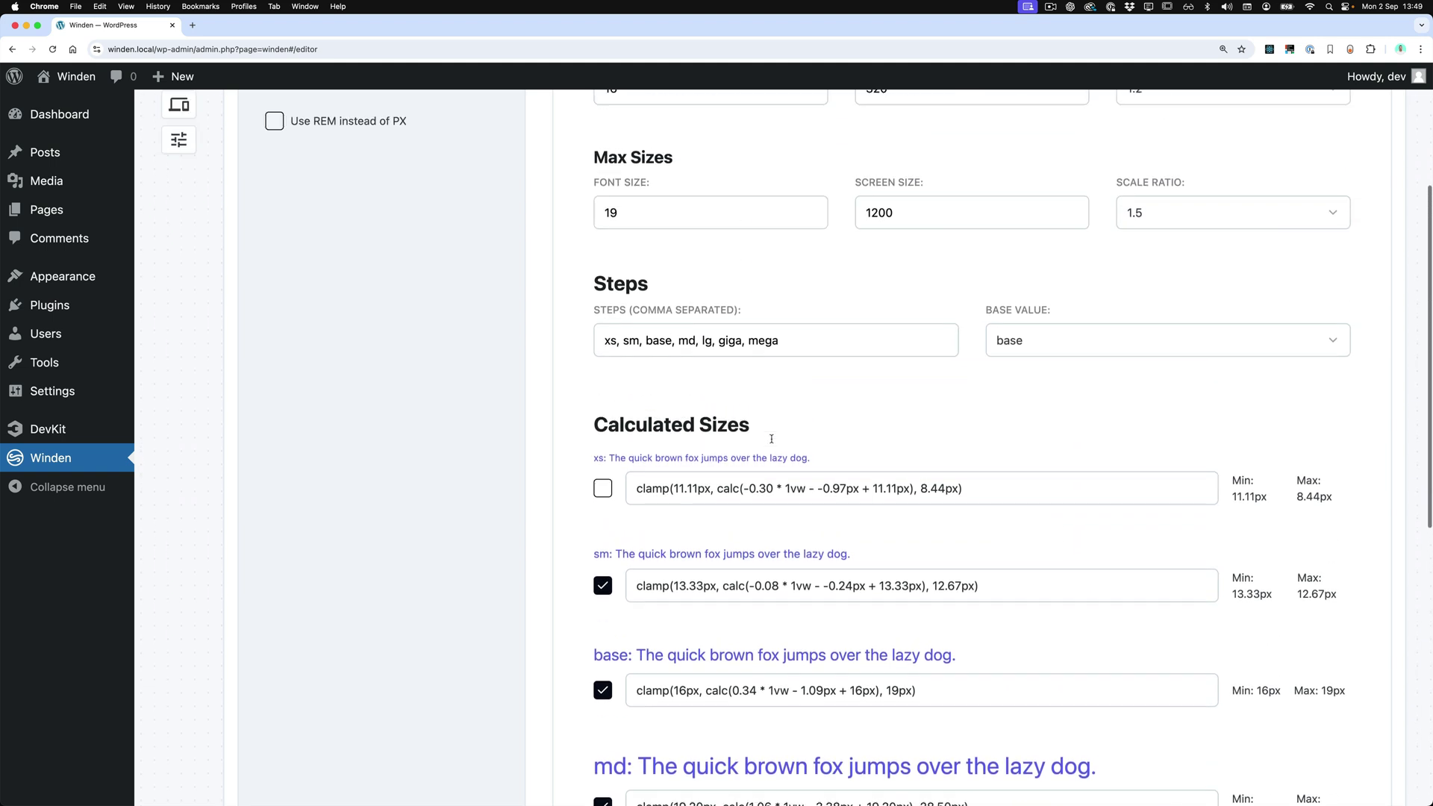
{"action": "scroll", "coordinate": [772, 439], "scroll_direction": "up", "scroll_amount": 4}
- Enable Disable Fluid so font sizes become fixed px values
{"action": "left_click", "coordinate": [306, 340]}
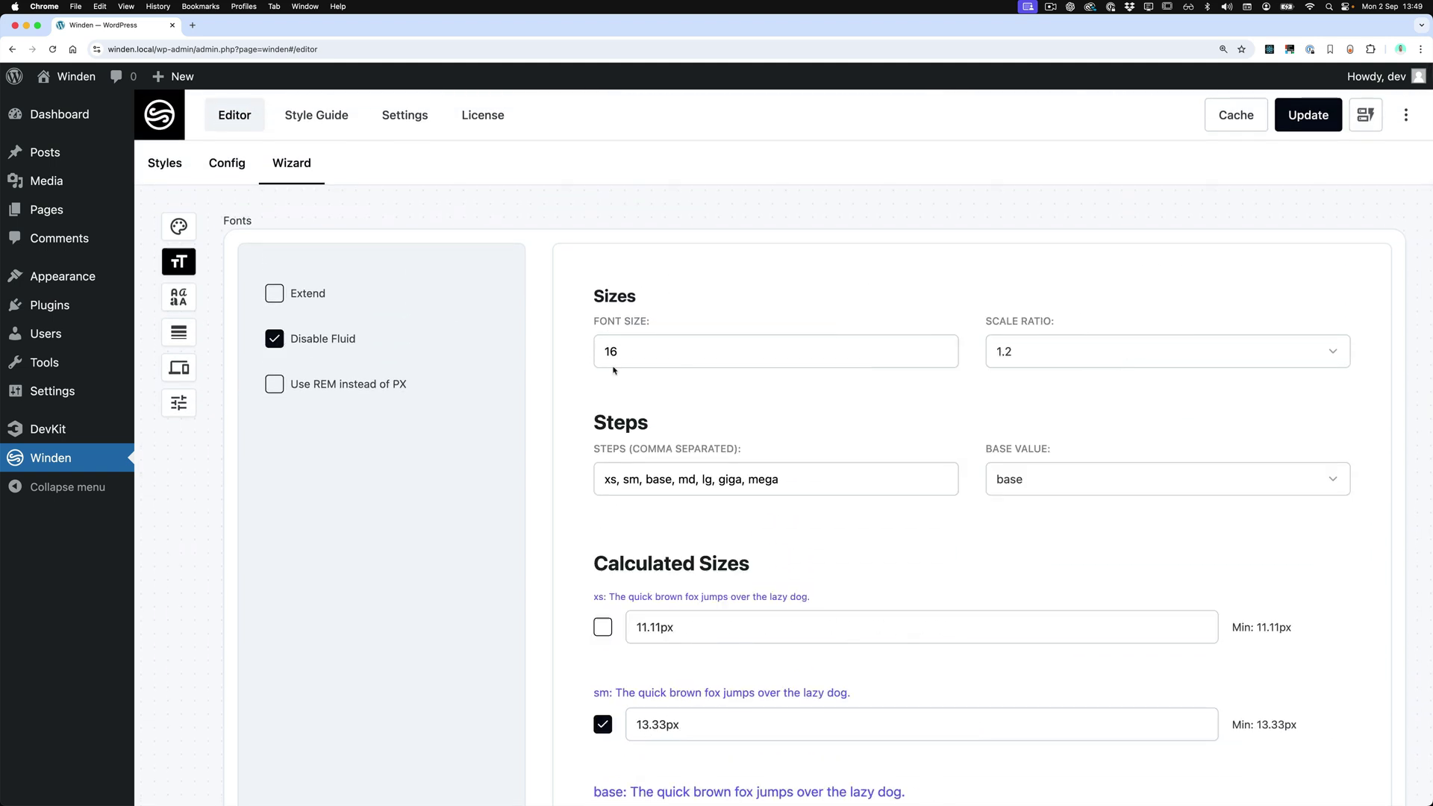
{"action": "scroll", "coordinate": [530, 331], "scroll_direction": "down", "scroll_amount": 2}
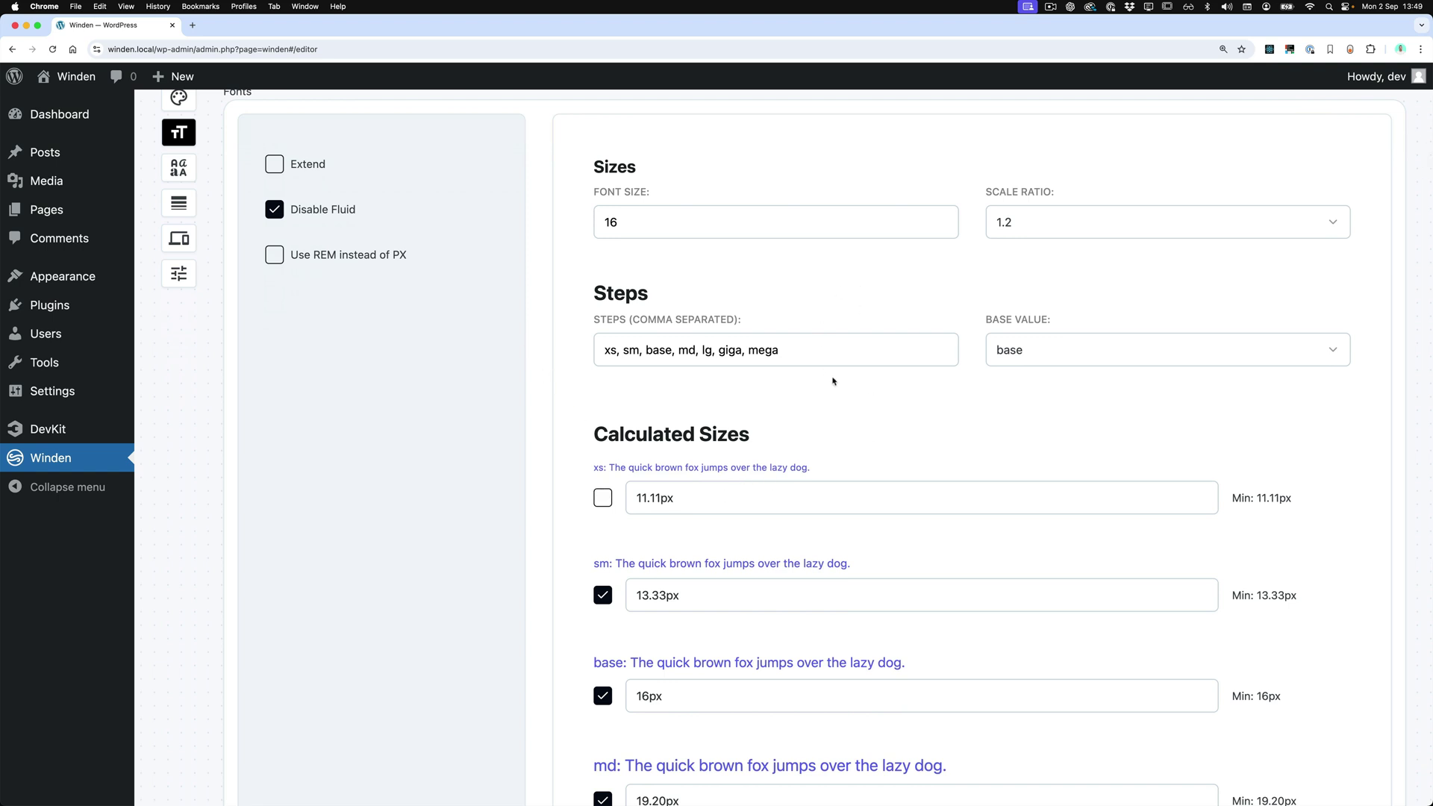
{"action": "scroll", "coordinate": [830, 379], "scroll_direction": "down", "scroll_amount": 3}
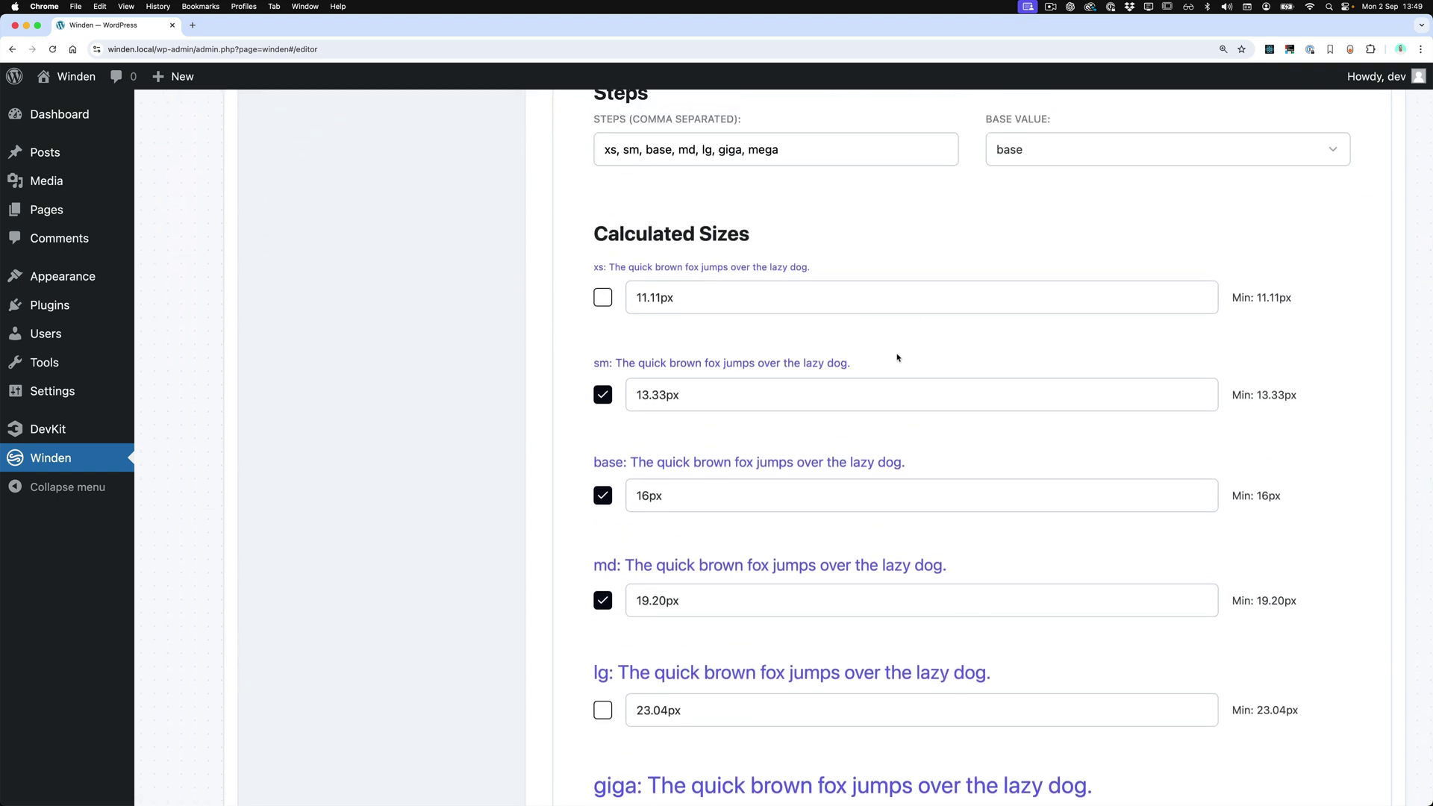
{"action": "scroll", "coordinate": [896, 358], "scroll_direction": "down", "scroll_amount": 3}
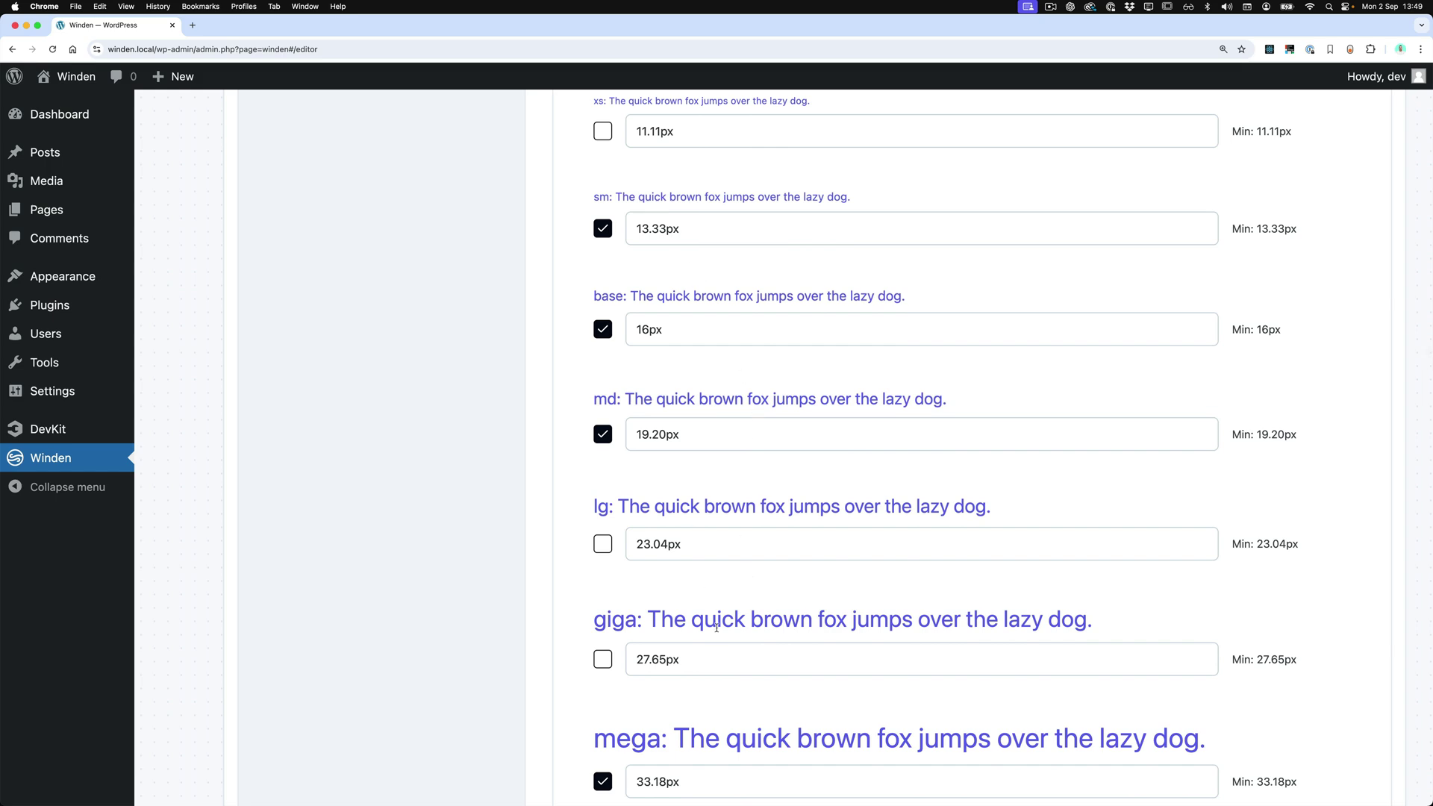
{"action": "scroll", "coordinate": [709, 623], "scroll_direction": "down", "scroll_amount": 2}
{"action": "scroll", "coordinate": [687, 709], "scroll_direction": "up", "scroll_amount": 6}
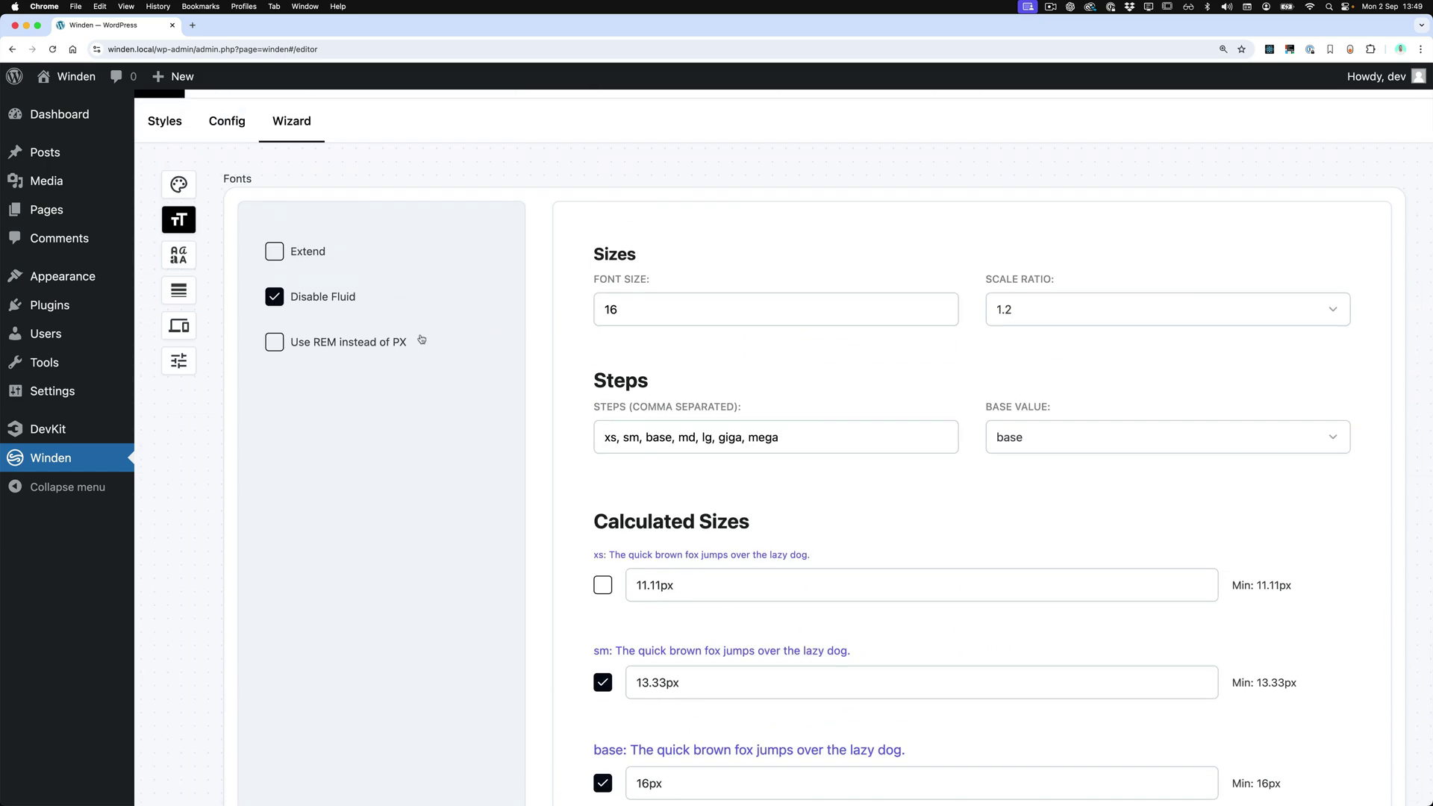
- Switch font sizes to REM instead of PX with a 16 px rem size
{"action": "left_click", "coordinate": [331, 341]}
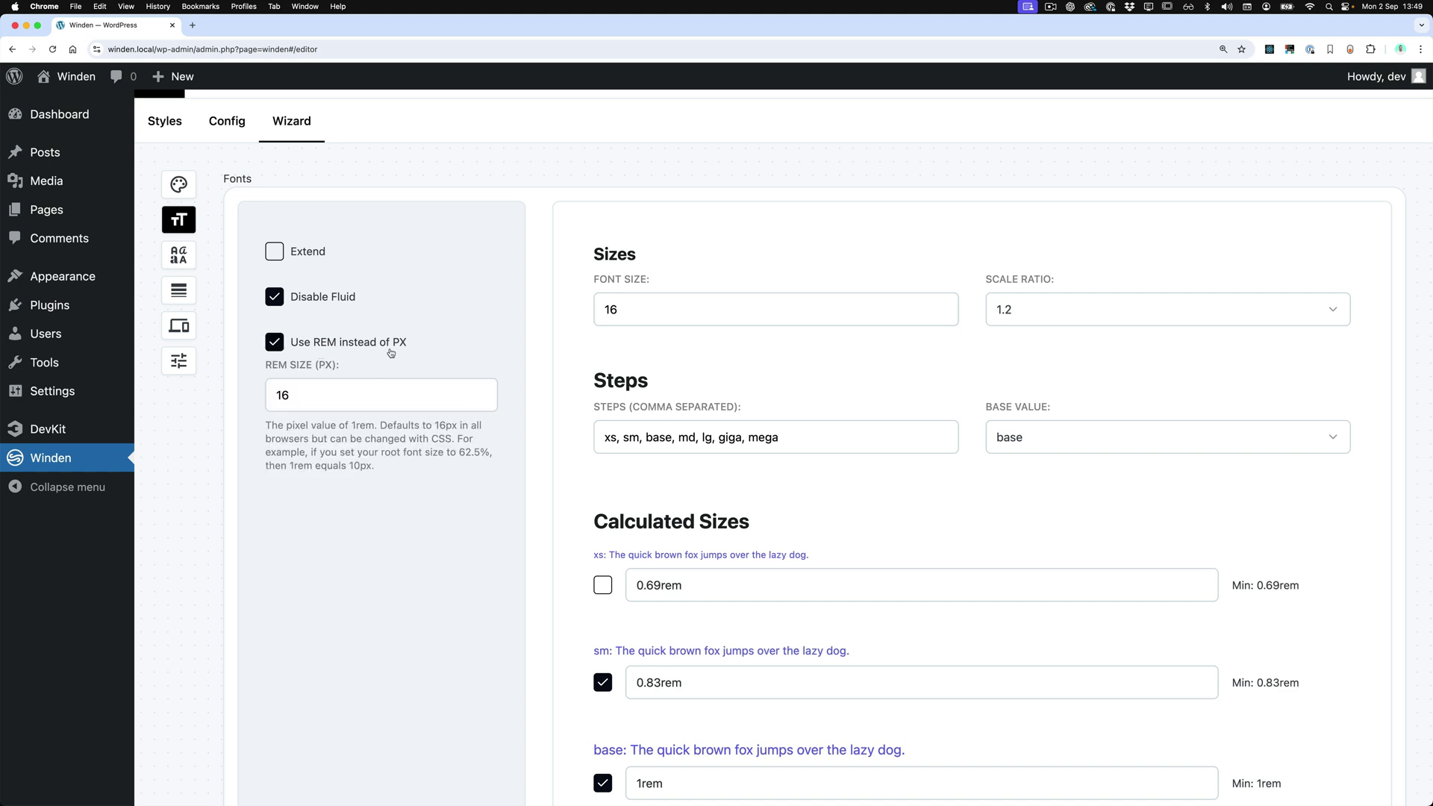
{"action": "scroll", "coordinate": [433, 358], "scroll_direction": "down", "scroll_amount": 2}
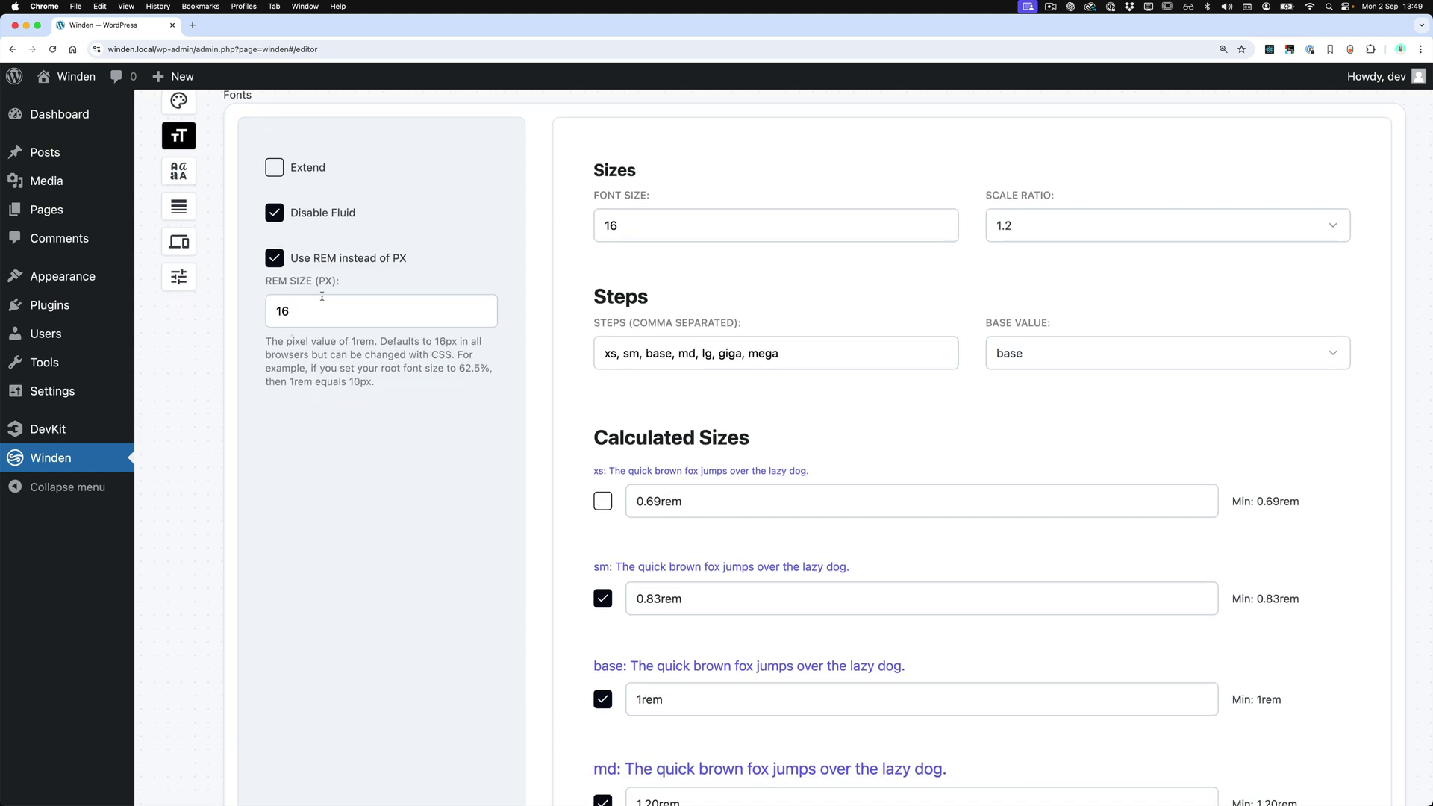
{"action": "left_click_drag", "start_coordinate": [316, 306], "coordinate": [272, 308]}
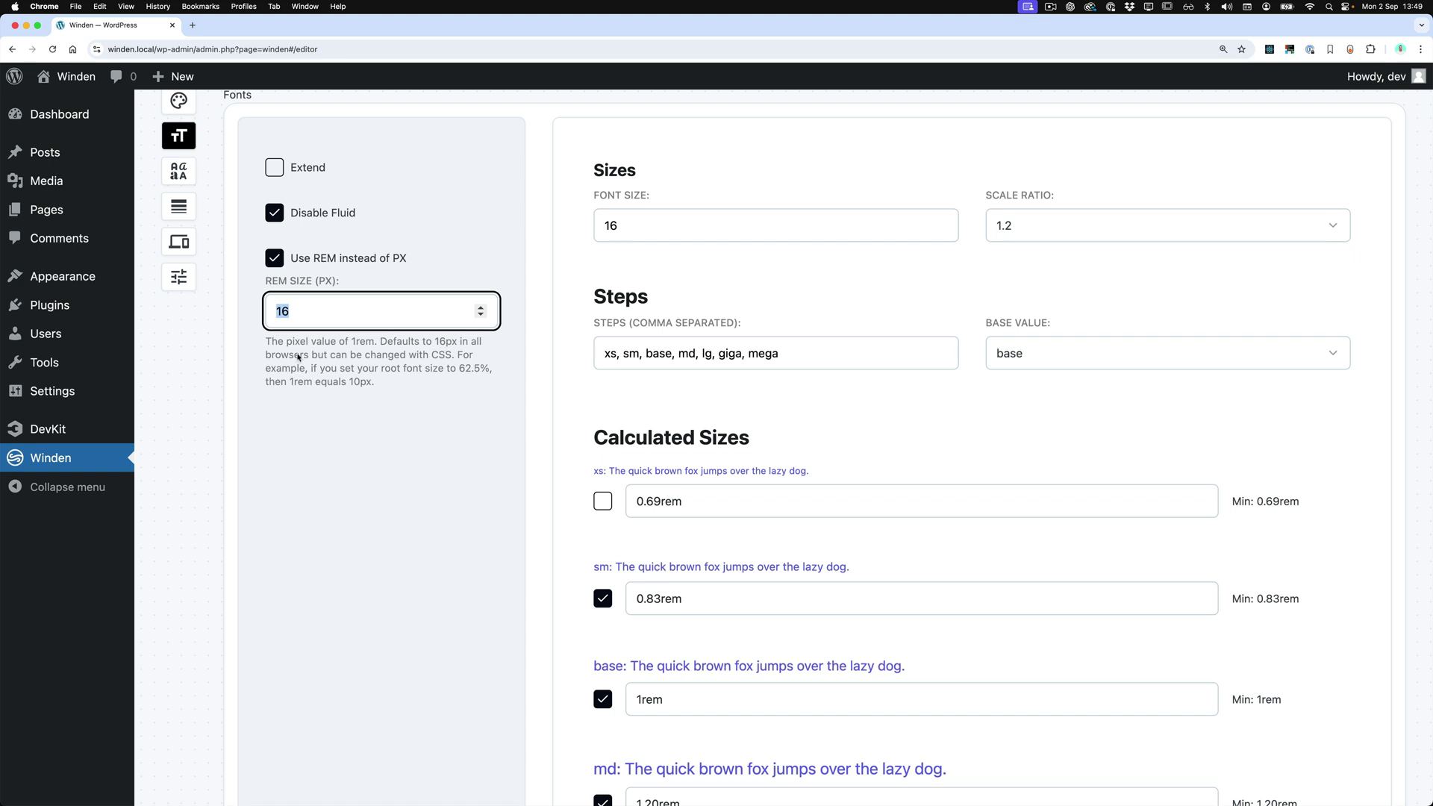
{"action": "scroll", "coordinate": [393, 388], "scroll_direction": "up", "scroll_amount": 1}
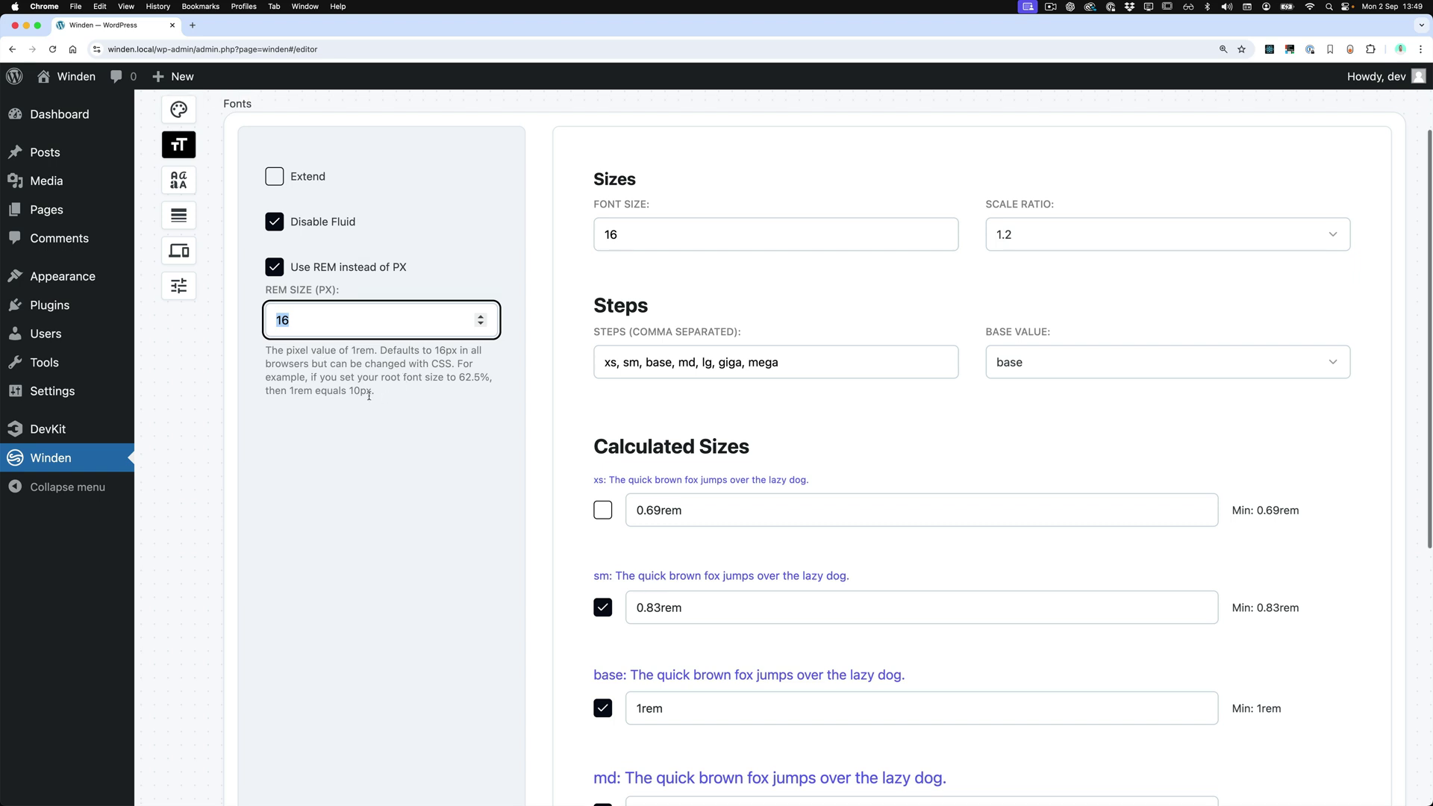
- Open the Spaces settings and review the extended fluid spacing steps xs through mega
{"action": "left_click", "coordinate": [178, 231]}
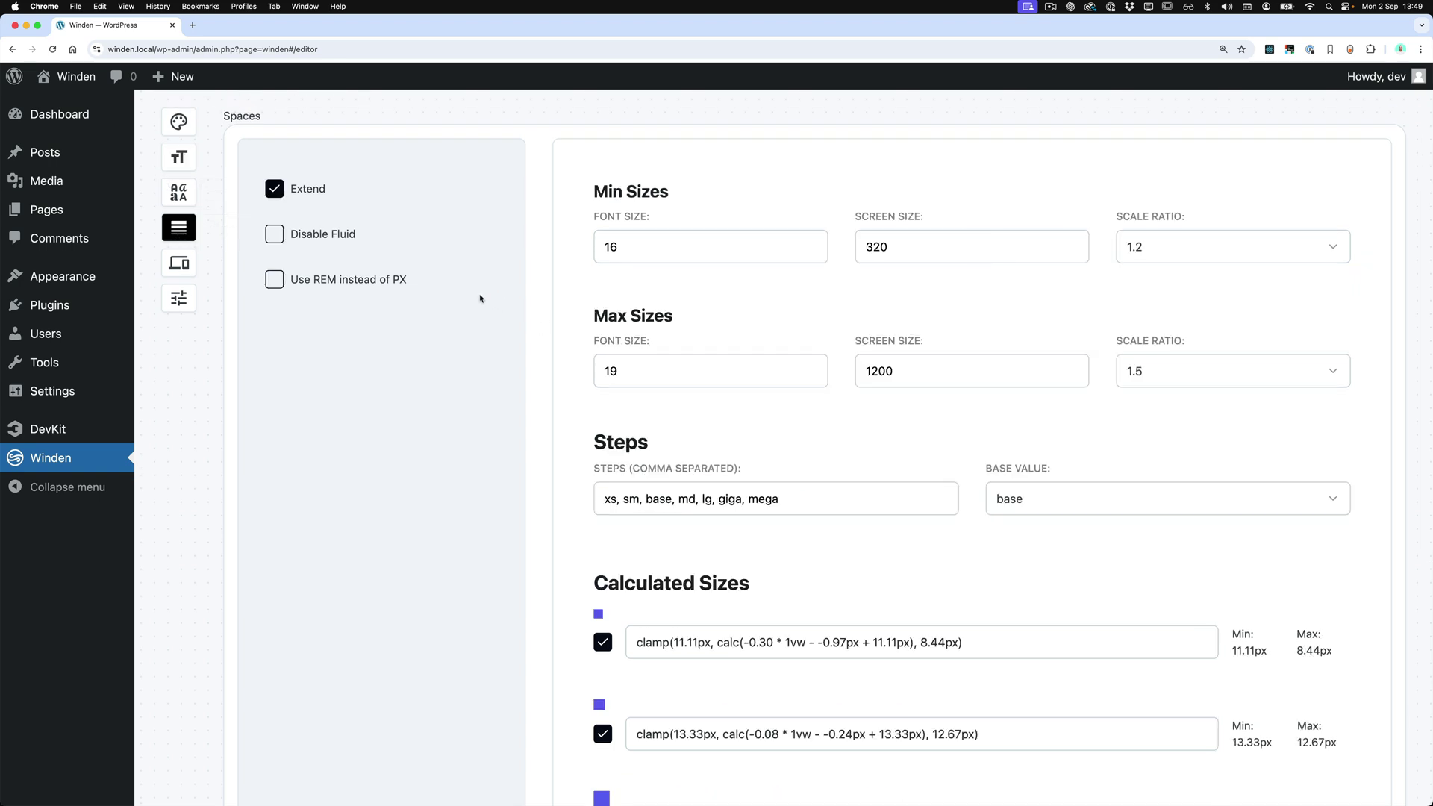
{"action": "scroll", "coordinate": [480, 299], "scroll_direction": "down", "scroll_amount": 3}
{"action": "scroll", "coordinate": [480, 298], "scroll_direction": "down", "scroll_amount": 5}
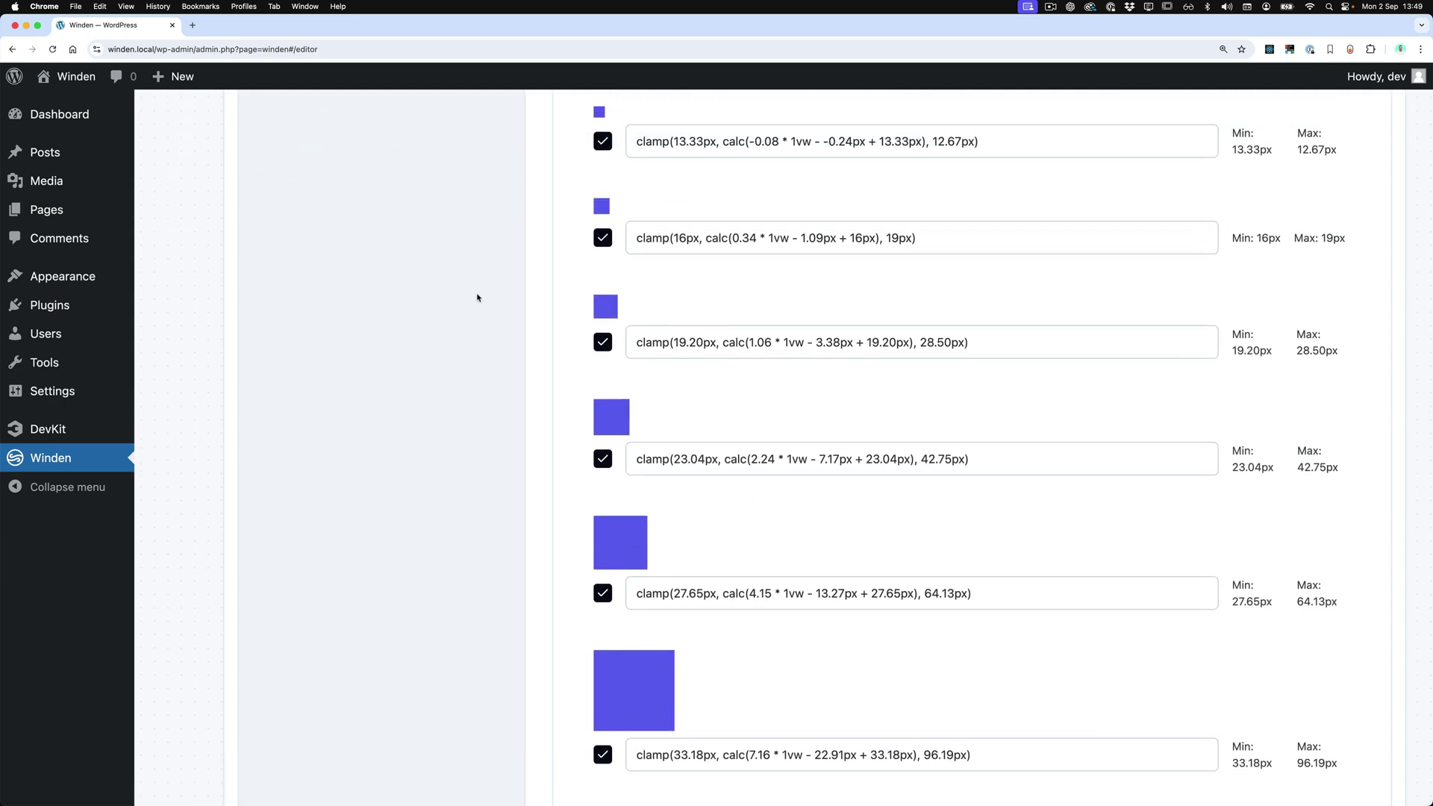
{"action": "scroll", "coordinate": [660, 682], "scroll_direction": "up", "scroll_amount": 10}
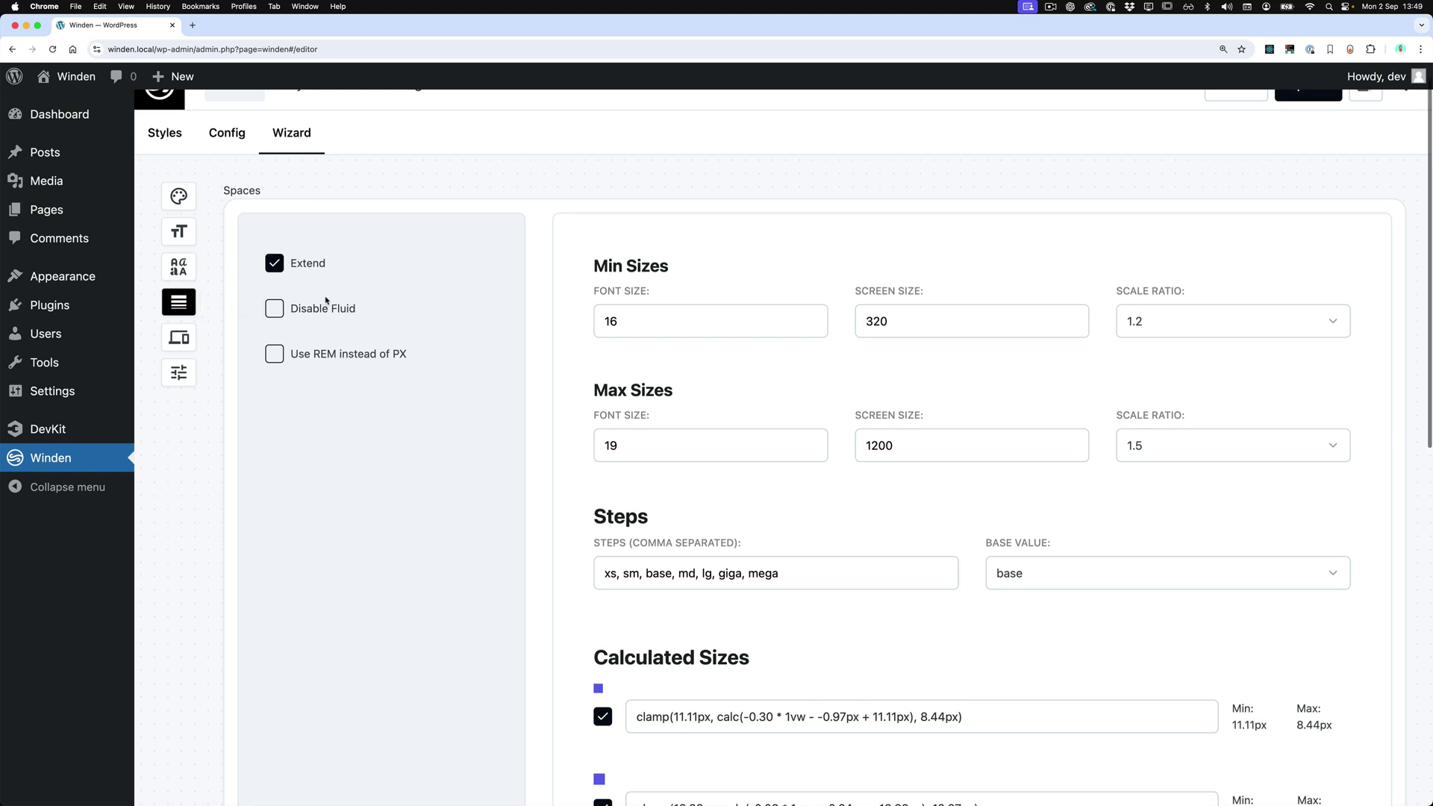
- Load the Title, SubTitle, Body preset: Oswald for display and subtitle, Open Sans for body
{"action": "left_click", "coordinate": [188, 269]}
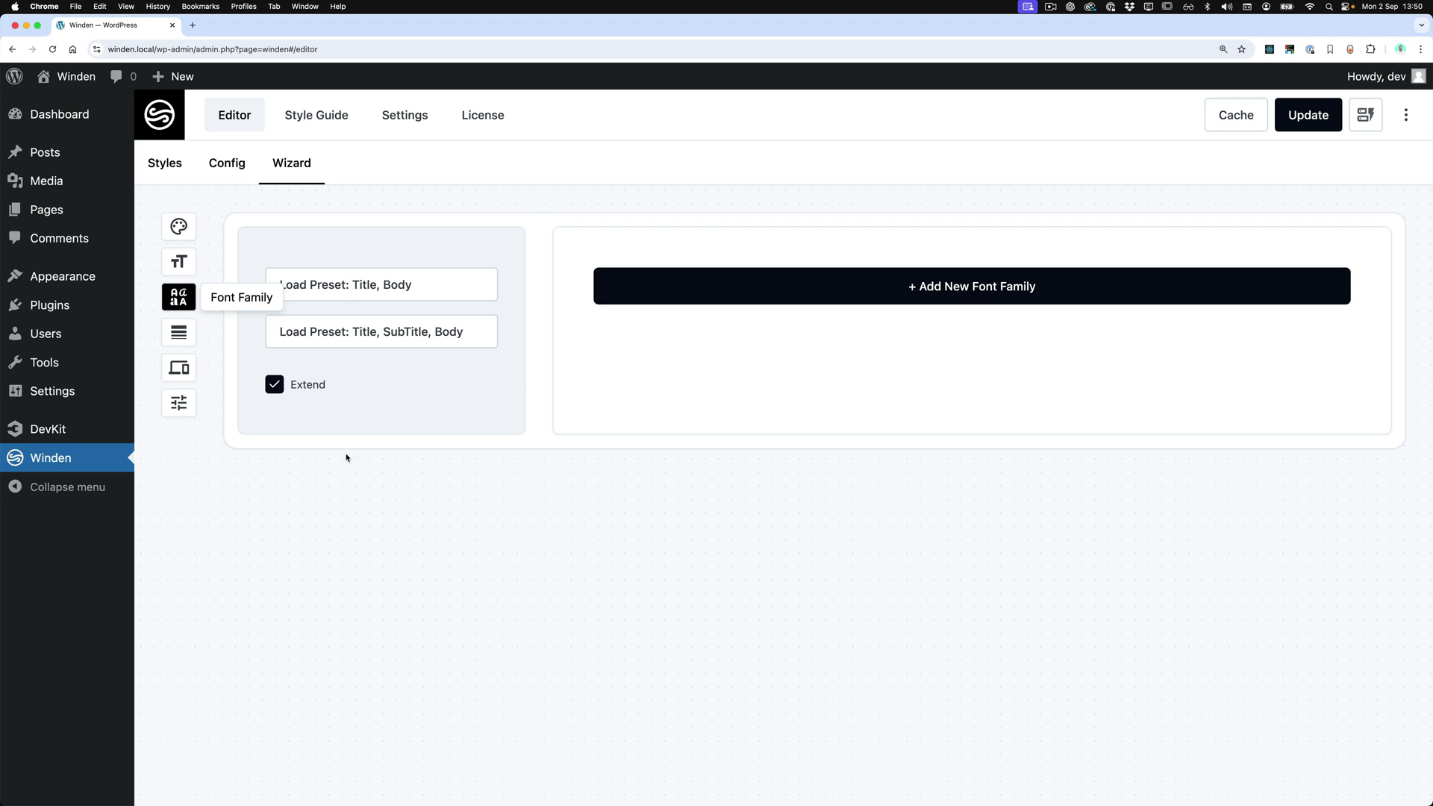
{"action": "left_click", "coordinate": [429, 291]}
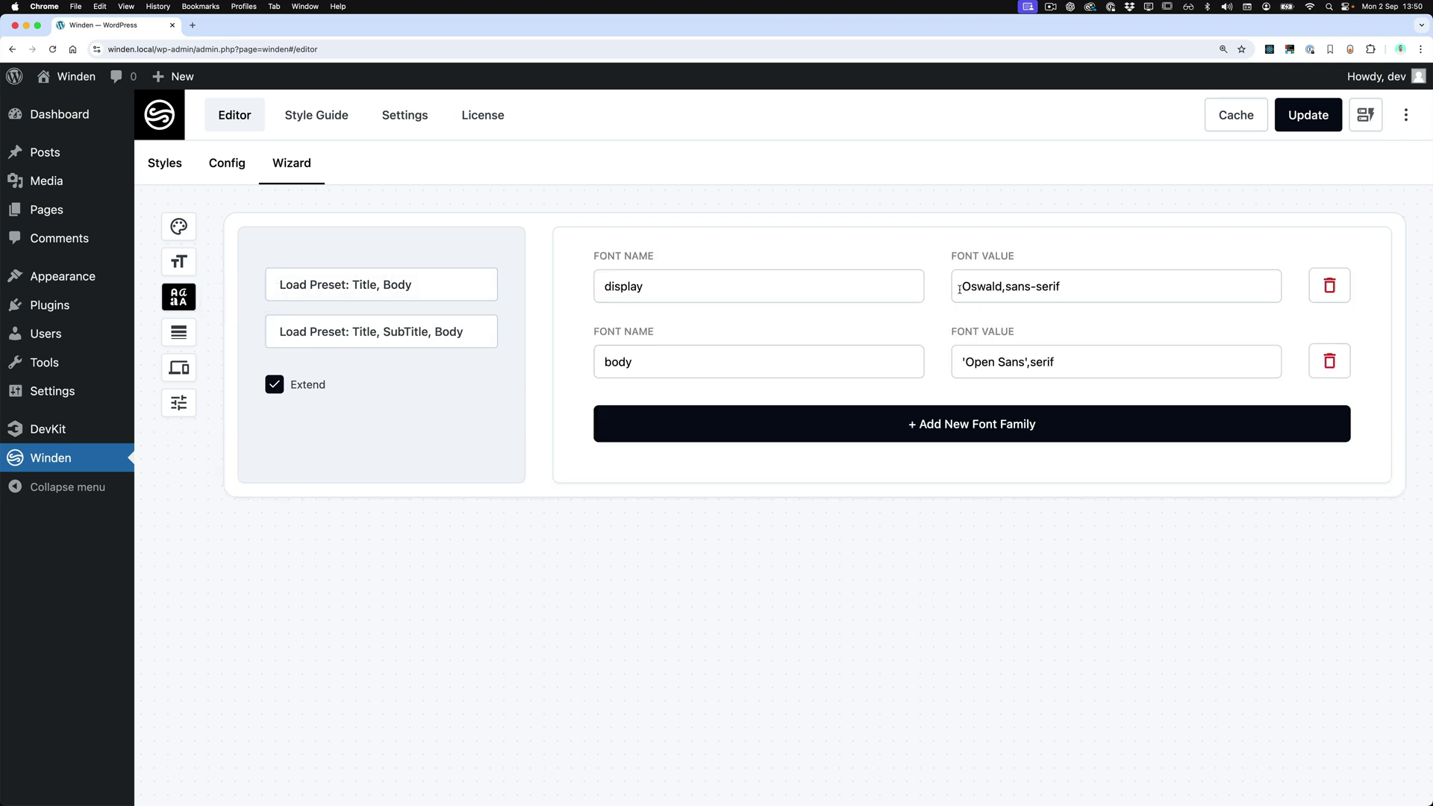
{"action": "left_click_drag", "start_coordinate": [960, 290], "coordinate": [1126, 285]}
{"action": "left_click", "coordinate": [400, 336]}
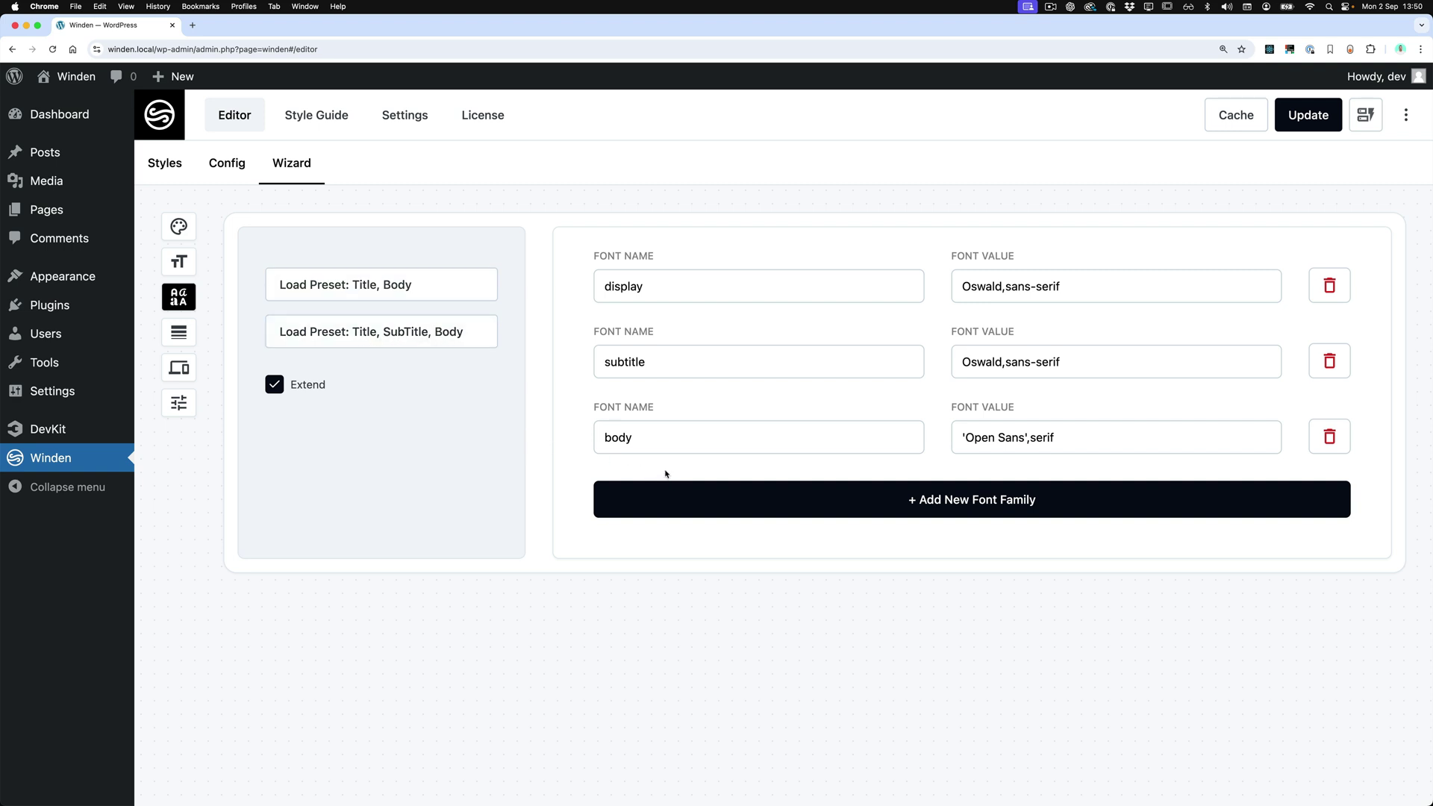
{"action": "left_click", "coordinate": [389, 332]}
- Load breakpoints mob 600, tab 1200, desk 1680 with Extend off and Desktop First on
{"action": "left_click", "coordinate": [184, 376]}
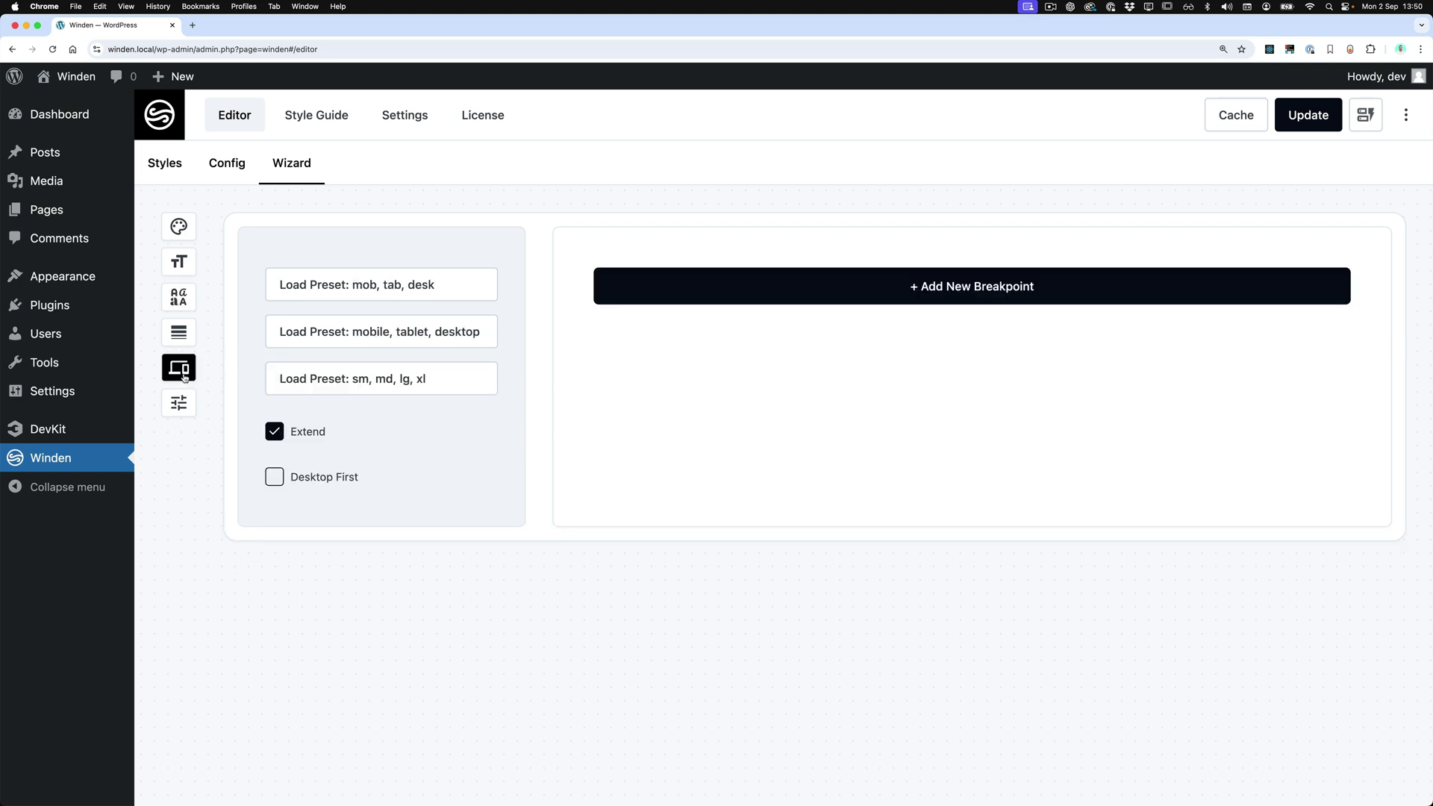
{"action": "left_click", "coordinate": [421, 288]}
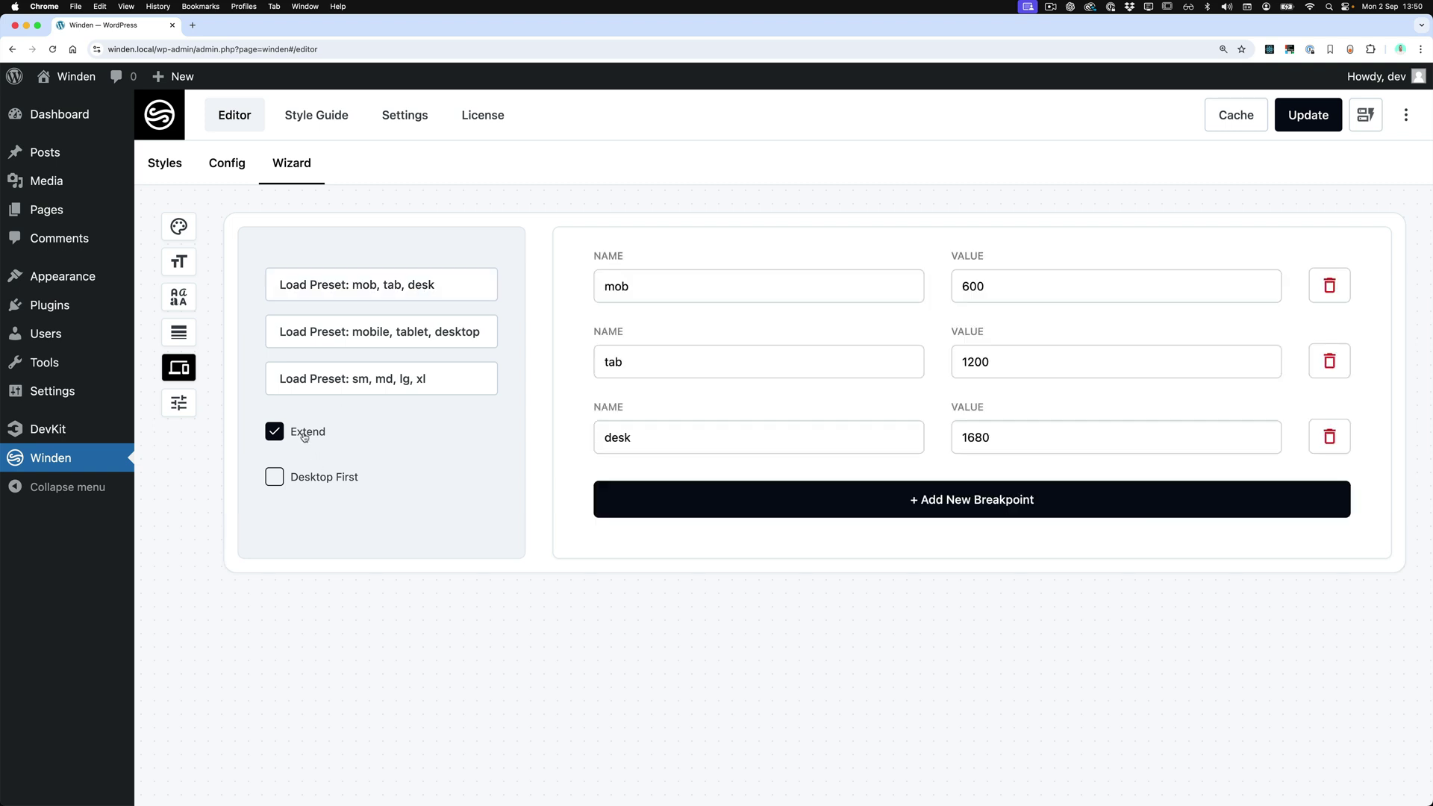
{"action": "left_click", "coordinate": [299, 435]}
{"action": "left_click", "coordinate": [299, 435]}
{"action": "left_click", "coordinate": [298, 435]}
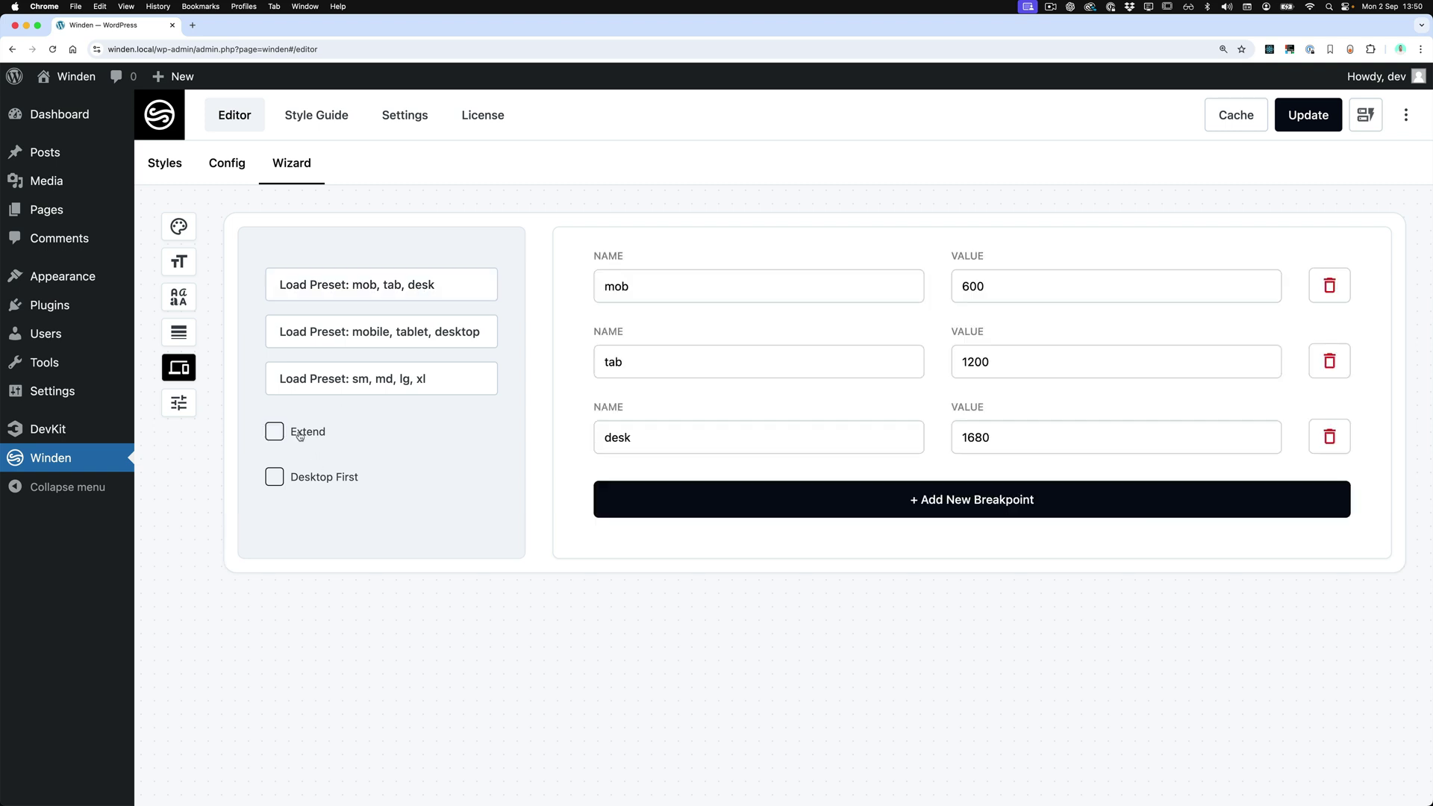
{"action": "left_click", "coordinate": [302, 478]}
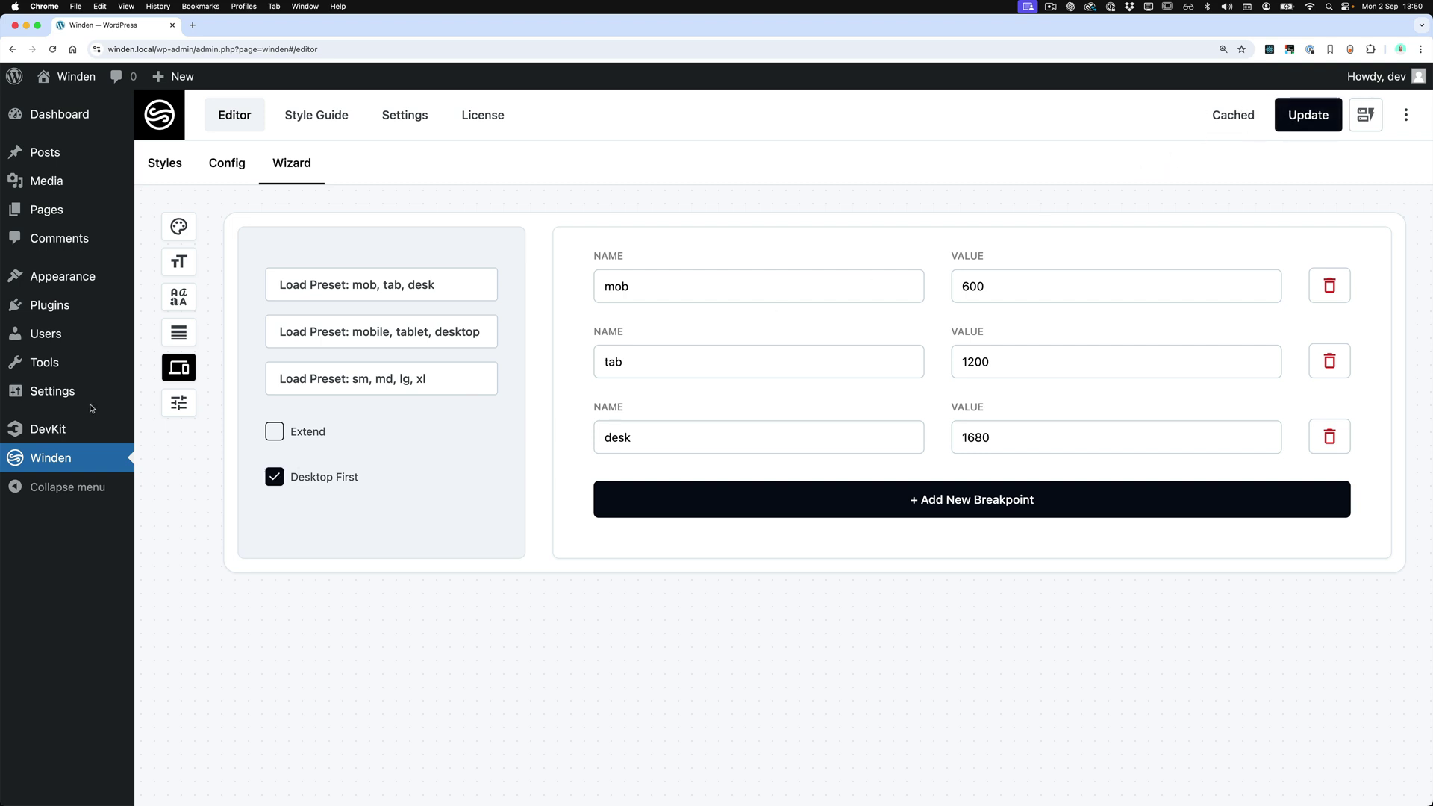
- Display the generated Tailwind config export and highlight the mob breakpoint's 600px max entry
{"action": "mouse_move", "coordinate": [190, 439]}
{"action": "left_click", "coordinate": [180, 403]}
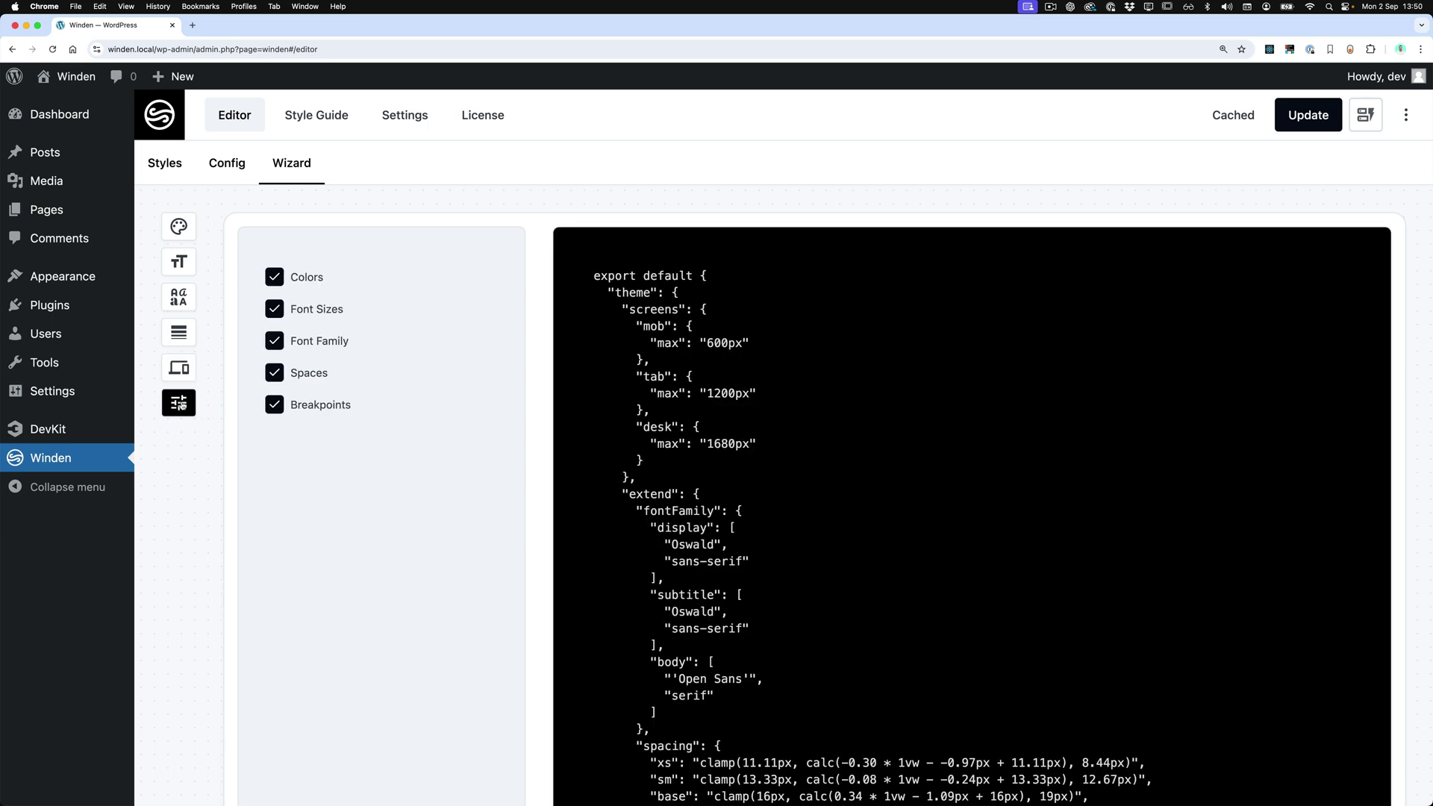
{"action": "scroll", "coordinate": [747, 424], "scroll_direction": "down", "scroll_amount": 10}
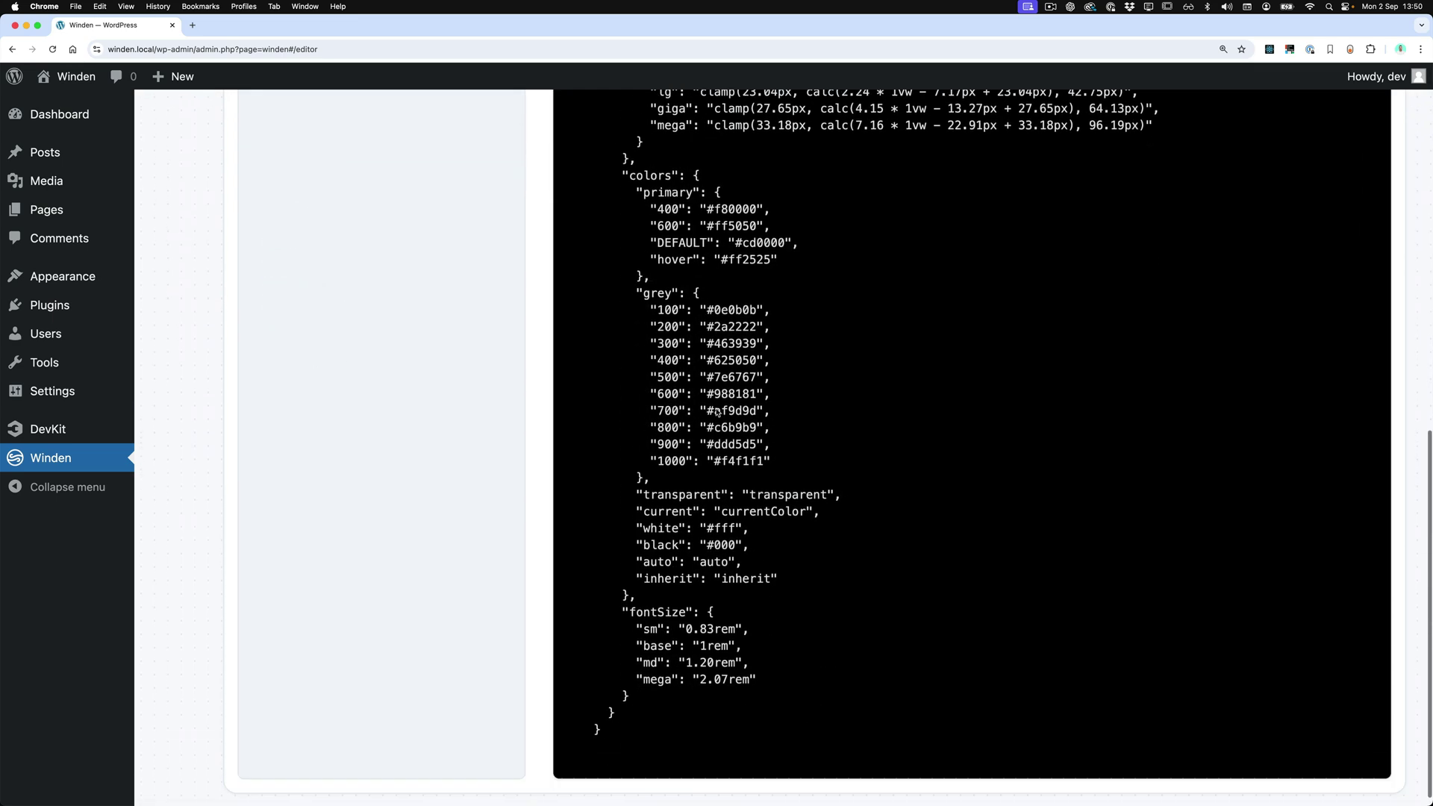
{"action": "scroll", "coordinate": [680, 595], "scroll_direction": "up", "scroll_amount": 5}
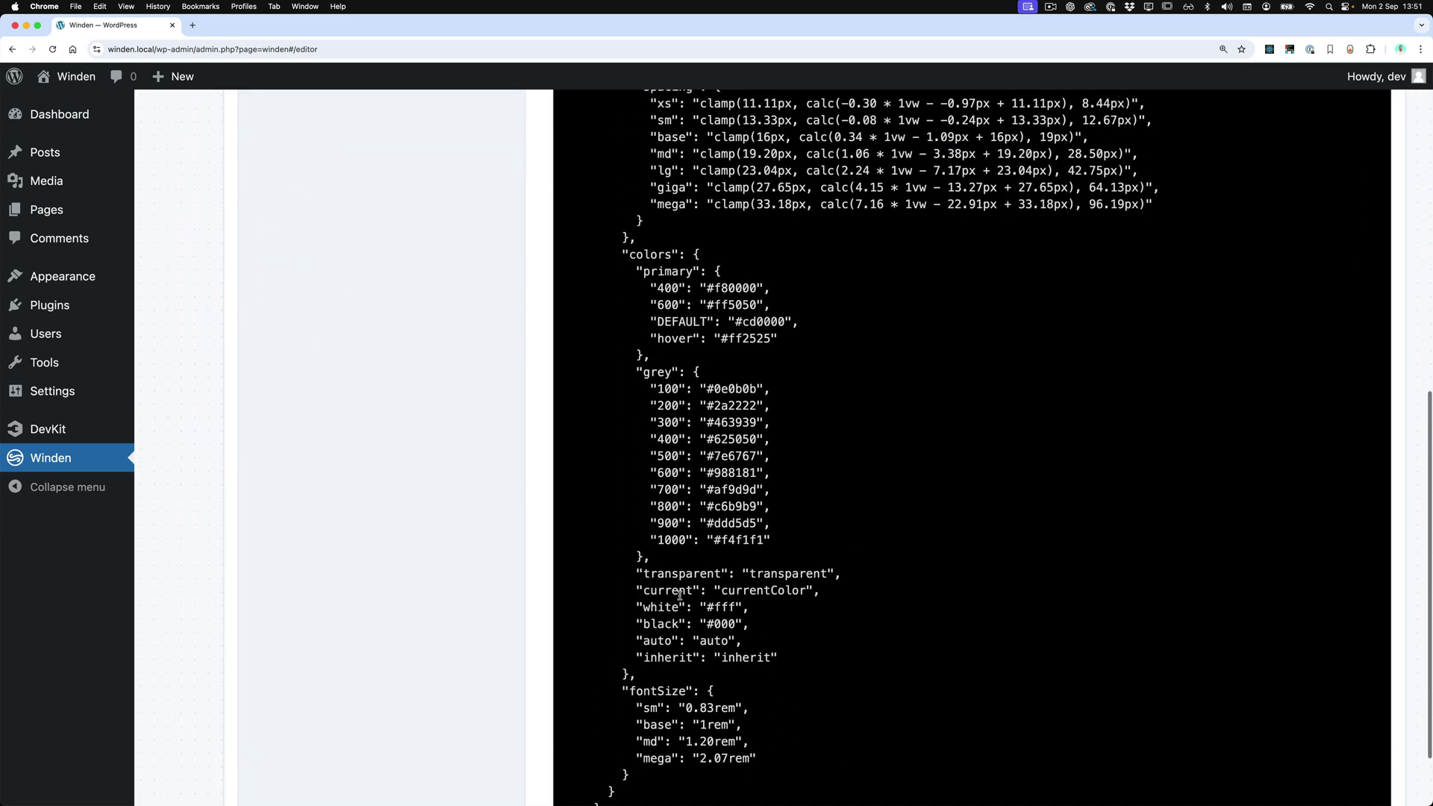
{"action": "scroll", "coordinate": [680, 595], "scroll_direction": "up", "scroll_amount": 8}
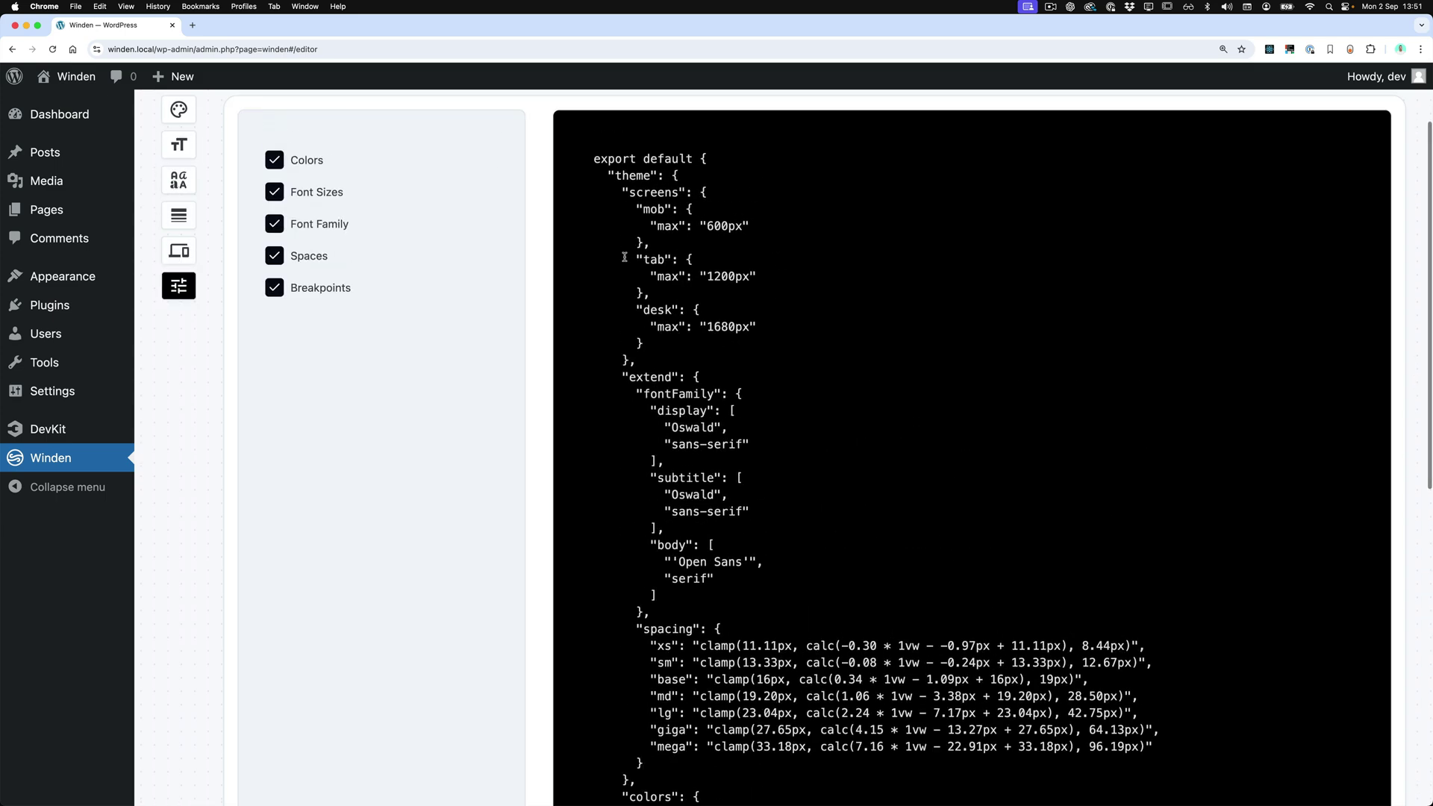
{"action": "left_click_drag", "start_coordinate": [649, 209], "coordinate": [776, 234]}
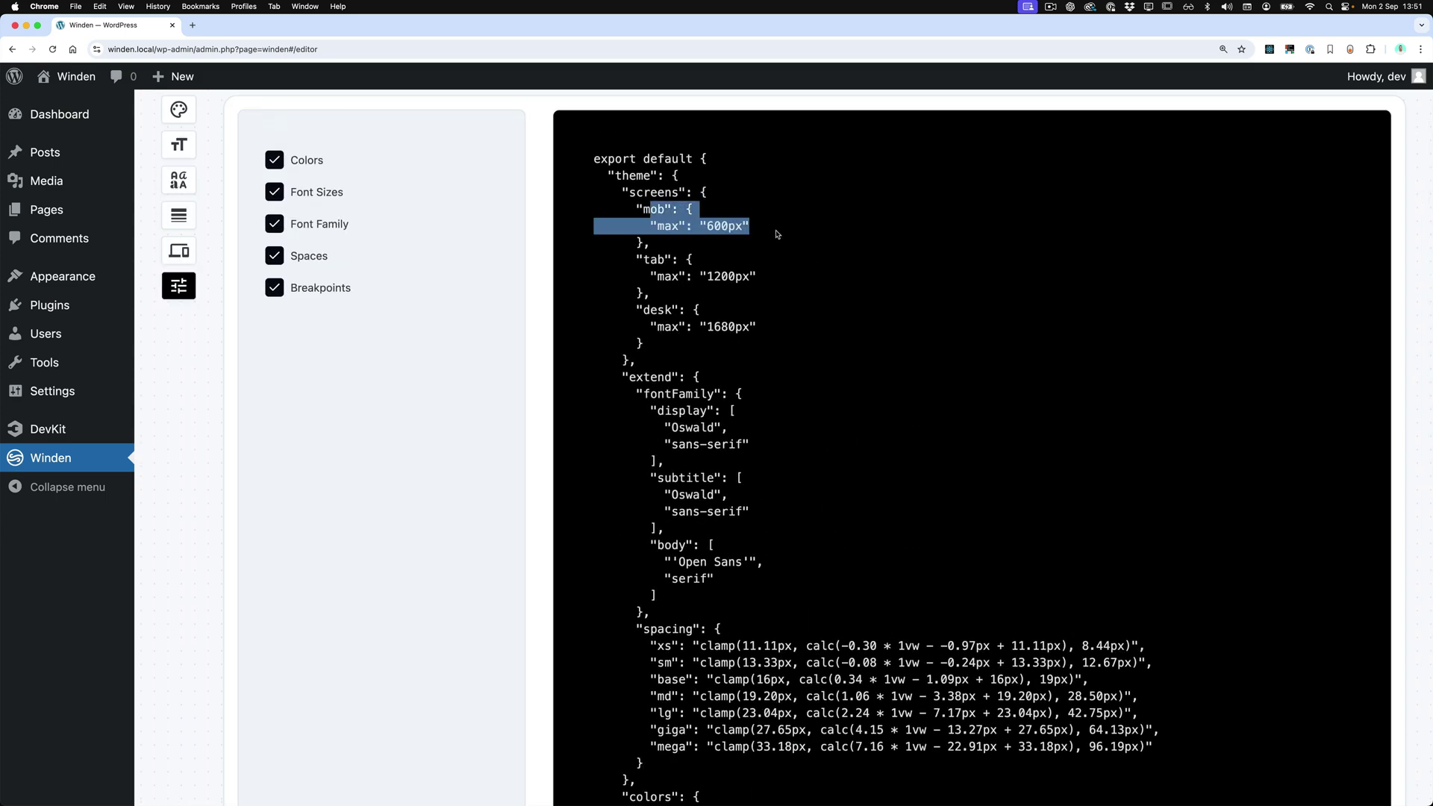
{"action": "scroll", "coordinate": [269, 368], "scroll_direction": "up", "scroll_amount": 1}
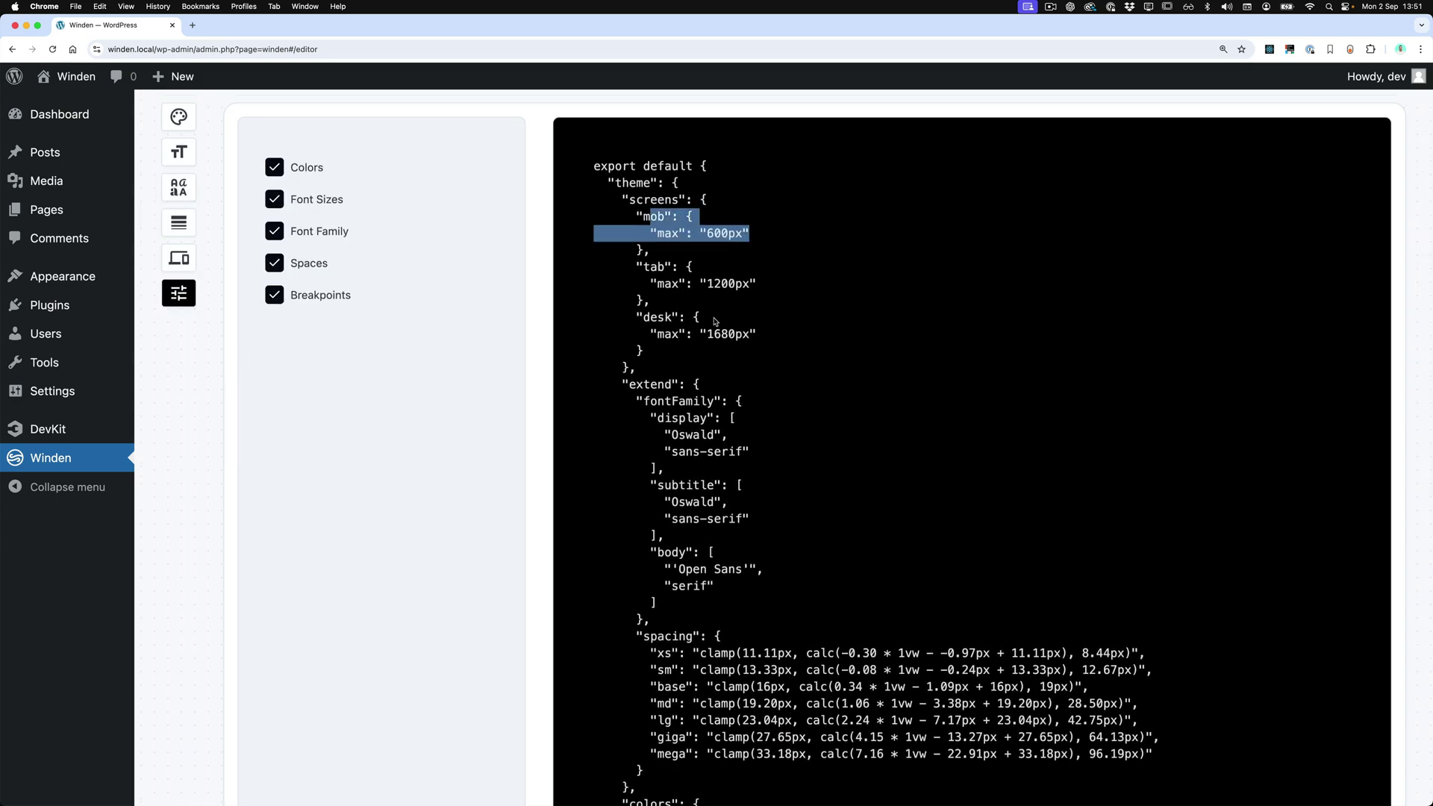
- Return to the Breakpoints settings showing mob 600, tab 1200 and desk 1680 with Desktop First on
{"action": "left_click", "coordinate": [181, 261]}
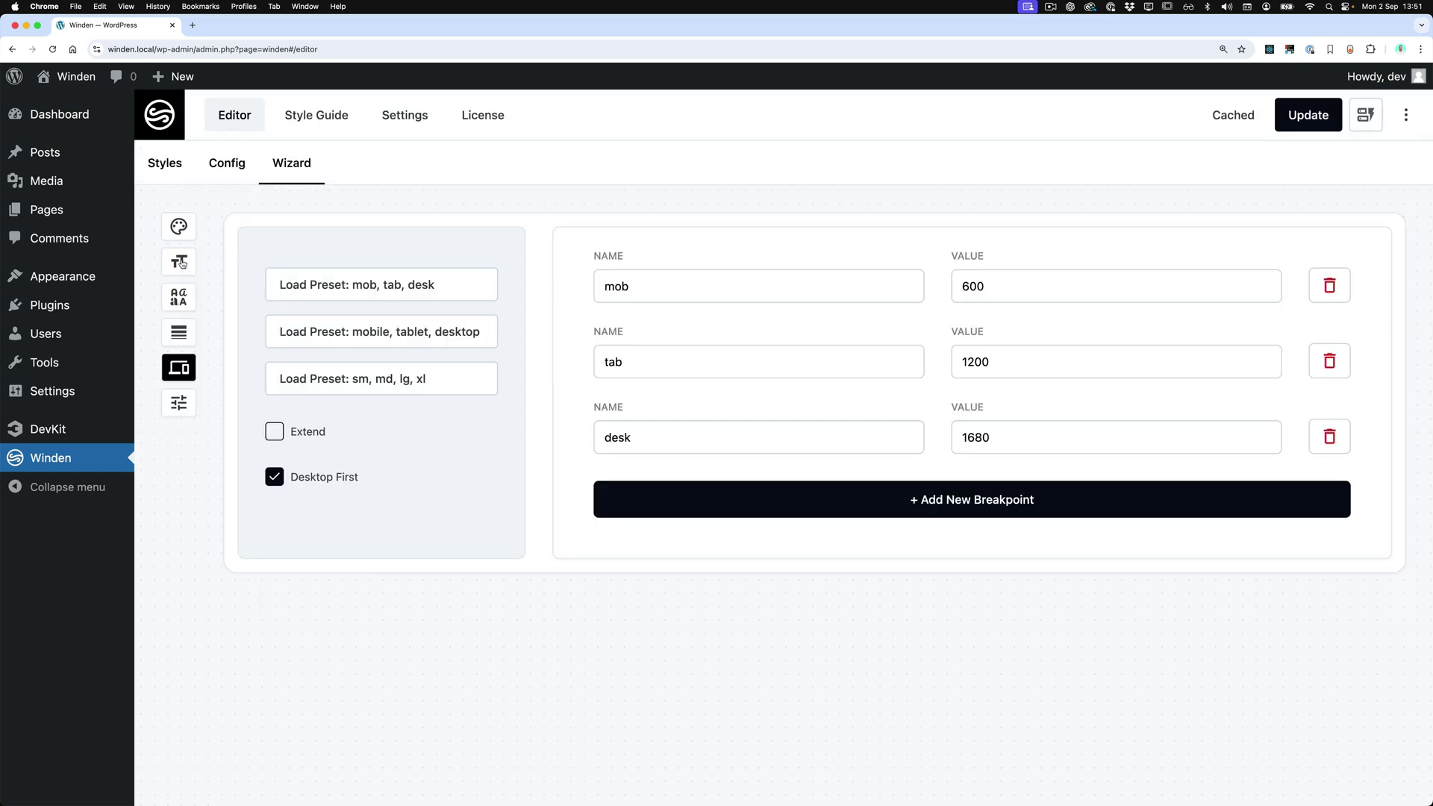